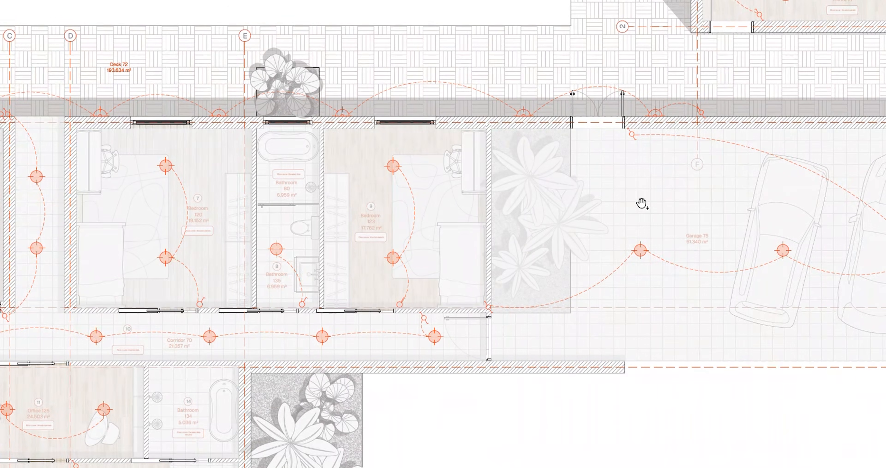
Examine the finished lighting plan and lighting pack pages, along with the empty floor plan's pool, bedrooms and bathrooms
{"action": "left_click_drag", "start_coordinate": [643, 203], "coordinate": [505, 234]}
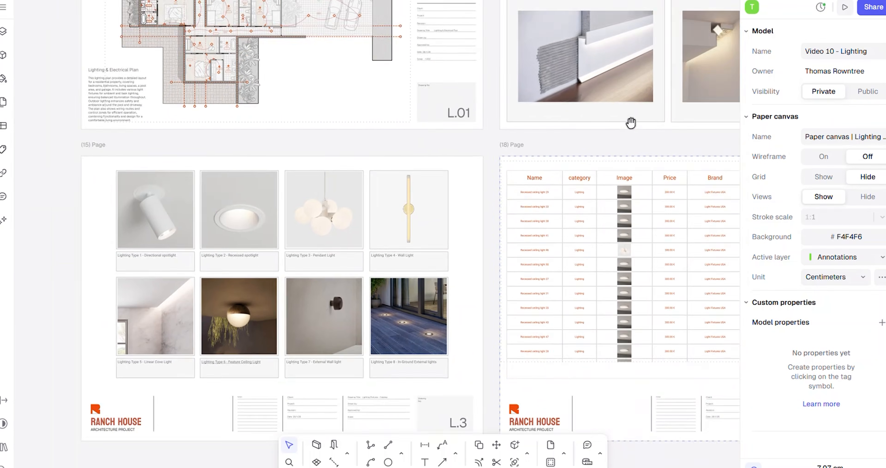
{"action": "scroll", "coordinate": [630, 177], "scroll_direction": "down", "scroll_amount": 2}
{"action": "scroll", "coordinate": [429, 284], "scroll_direction": "right", "scroll_amount": 3}
{"action": "scroll", "coordinate": [504, 265], "scroll_direction": "up", "scroll_amount": 3, "text": "ctrl"}
{"action": "scroll", "coordinate": [504, 265], "scroll_direction": "up", "scroll_amount": 3, "text": "ctrl"}
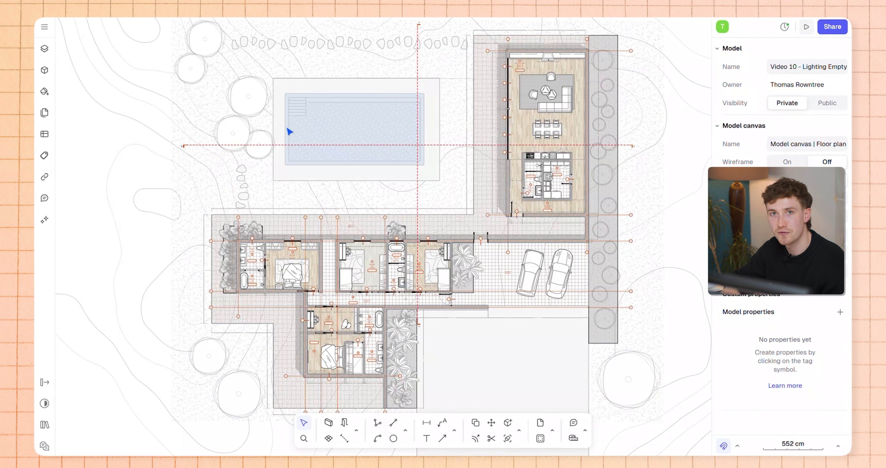
{"action": "scroll", "coordinate": [412, 233], "scroll_direction": "up", "scroll_amount": 3}
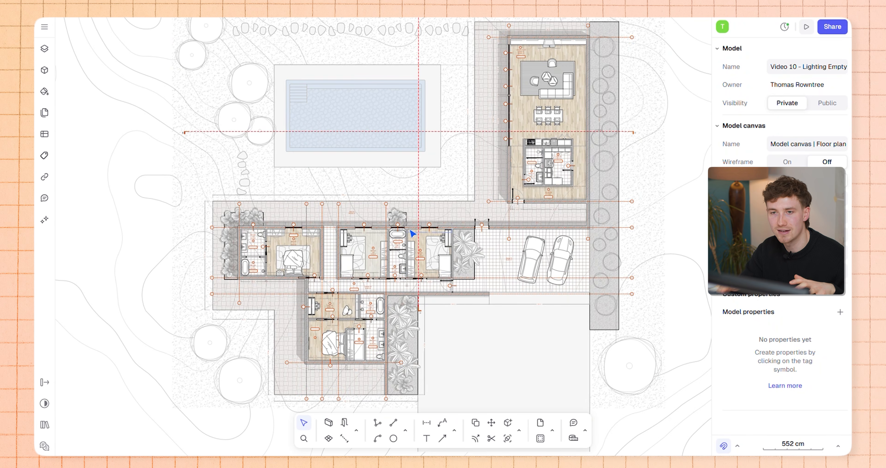
{"action": "scroll", "coordinate": [393, 274], "scroll_direction": "up", "scroll_amount": 3}
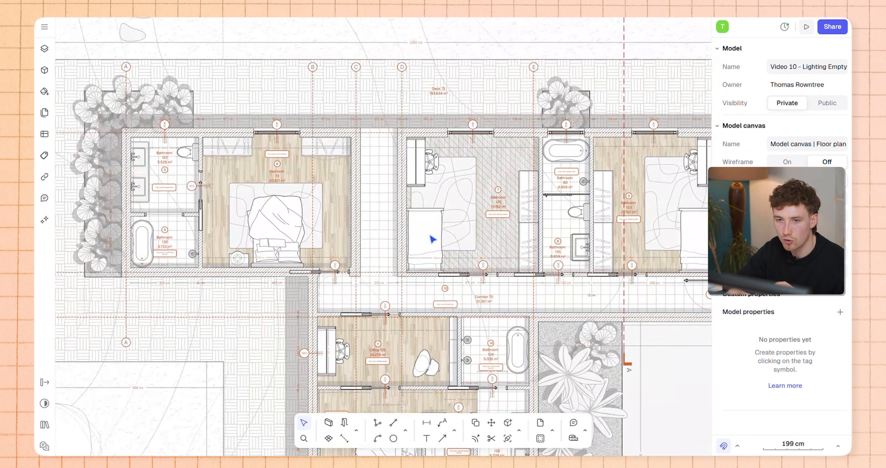
{"action": "scroll", "coordinate": [461, 234], "scroll_direction": "up", "scroll_amount": 3}
{"action": "left_click", "coordinate": [318, 231]}
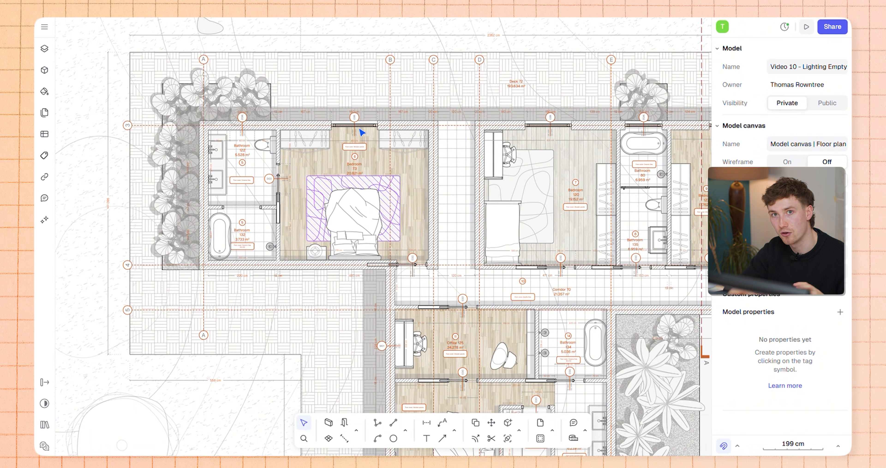
{"action": "scroll", "coordinate": [382, 237], "scroll_direction": "right", "scroll_amount": 5}
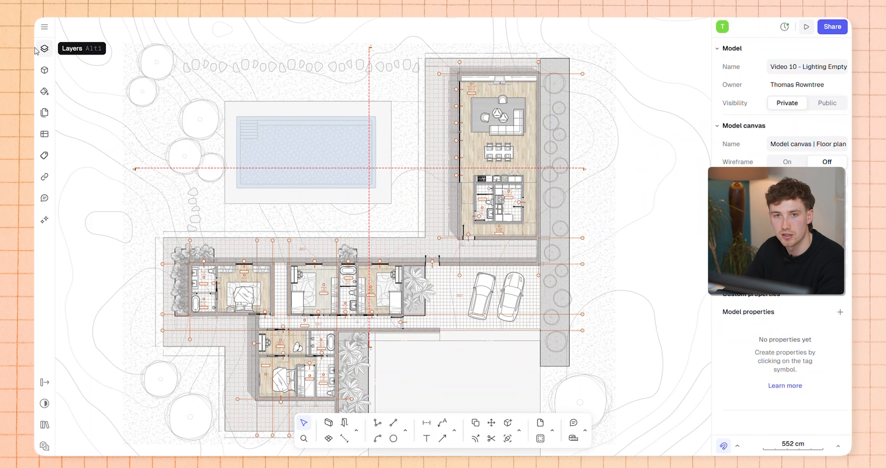
Open the Lighting symbols collection in the block libraries and look through its UK switch, lamp and spotlight symbols
{"action": "left_click", "coordinate": [45, 70]}
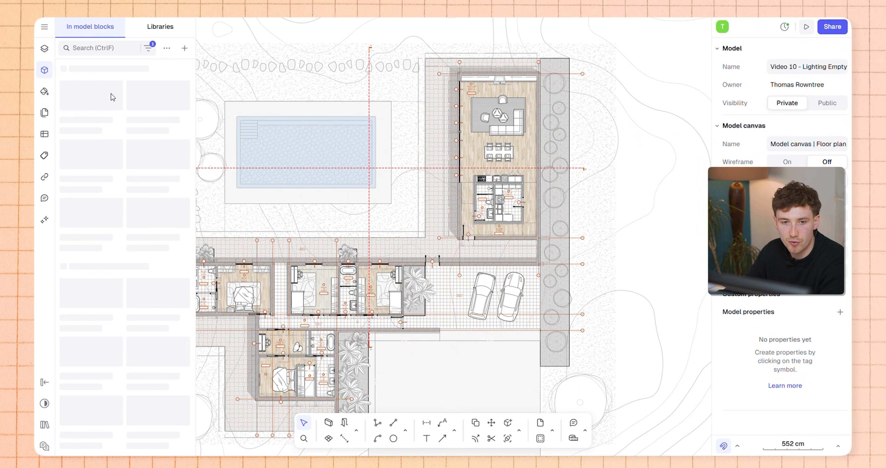
{"action": "left_click", "coordinate": [160, 29]}
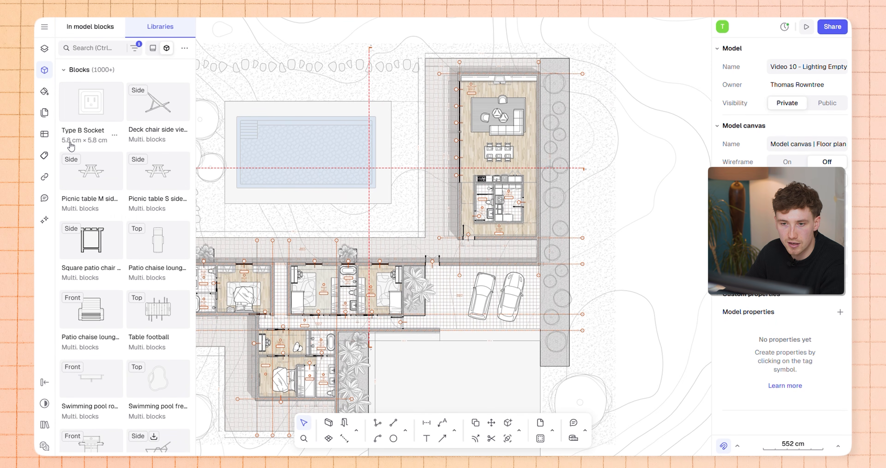
{"action": "left_click", "coordinate": [153, 48]}
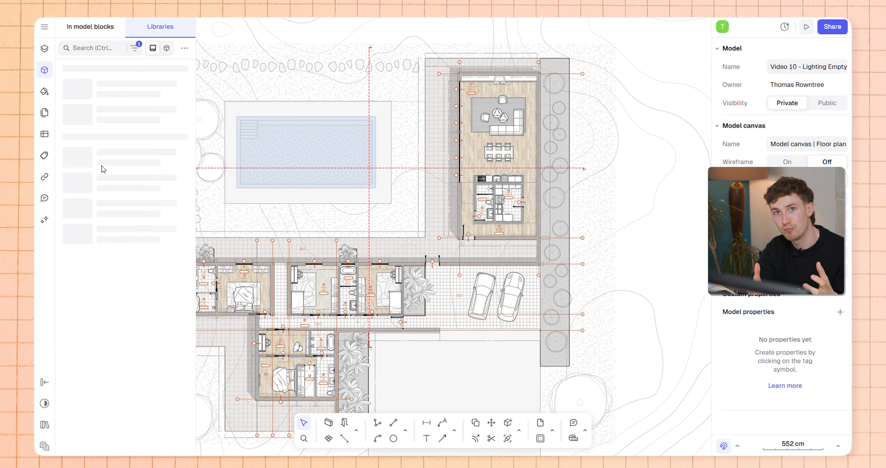
{"action": "scroll", "coordinate": [126, 291], "scroll_direction": "down", "scroll_amount": 15}
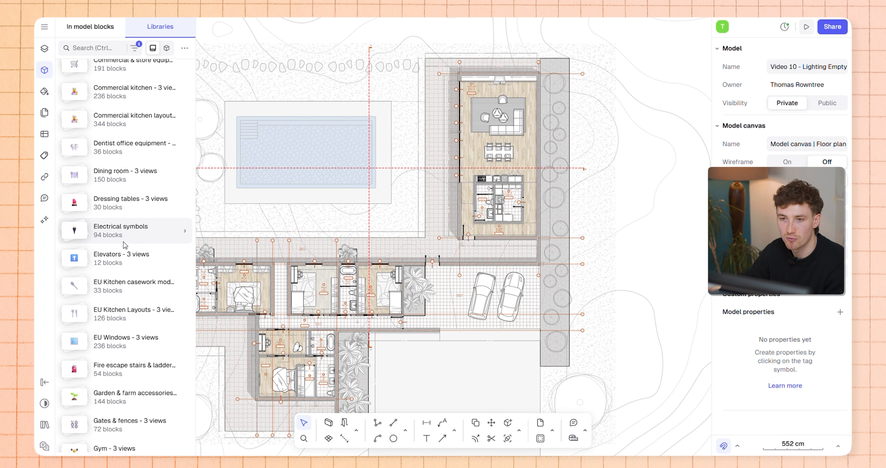
{"action": "scroll", "coordinate": [114, 255], "scroll_direction": "down", "scroll_amount": 12}
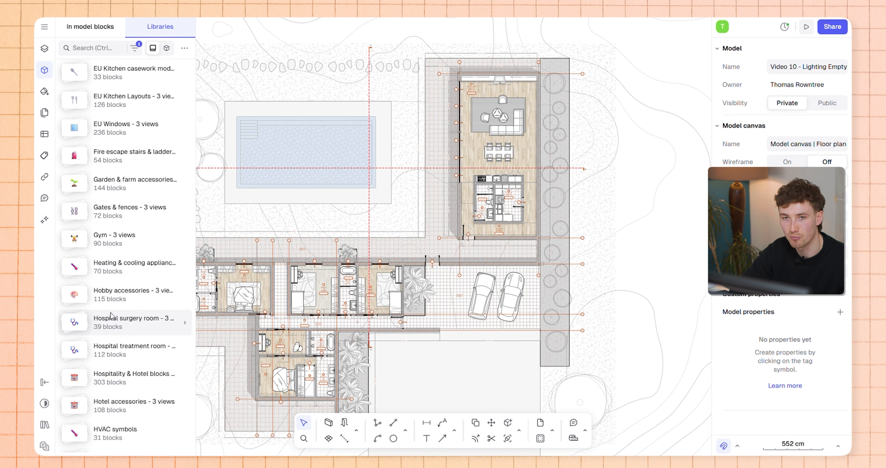
{"action": "scroll", "coordinate": [83, 344], "scroll_direction": "down", "scroll_amount": 8}
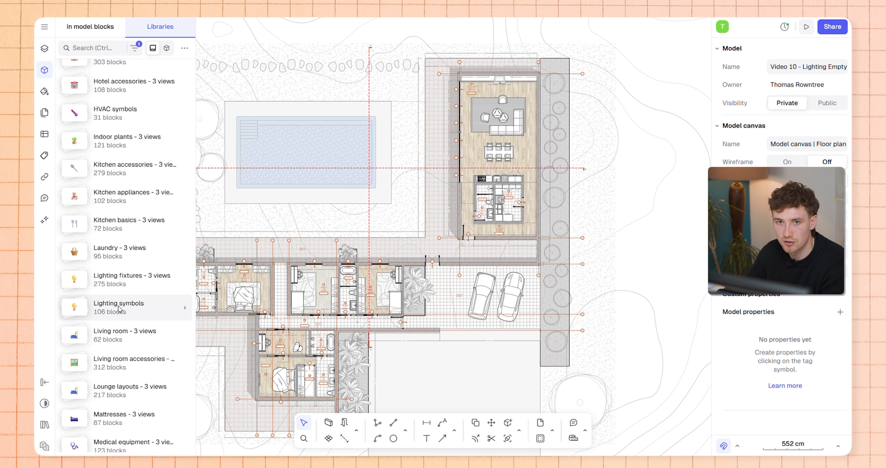
{"action": "scroll", "coordinate": [128, 122], "scroll_direction": "down", "scroll_amount": 5}
{"action": "left_click", "coordinate": [124, 146]}
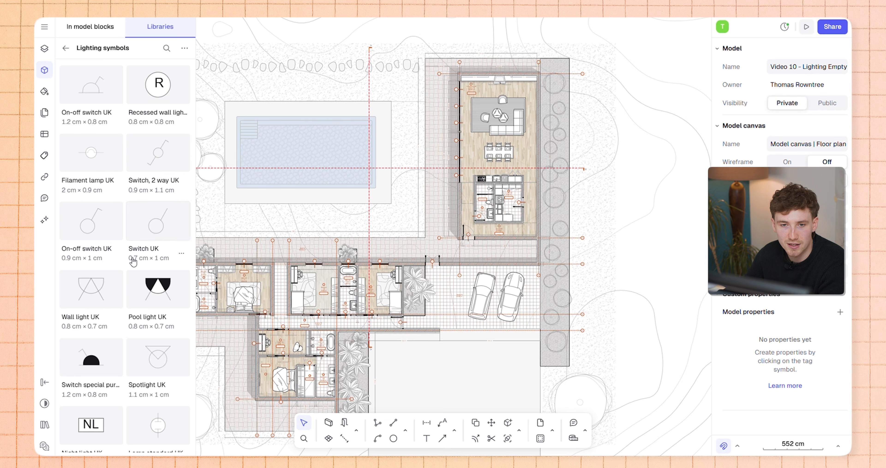
{"action": "scroll", "coordinate": [133, 262], "scroll_direction": "down", "scroll_amount": 2}
{"action": "scroll", "coordinate": [76, 184], "scroll_direction": "down", "scroll_amount": 2}
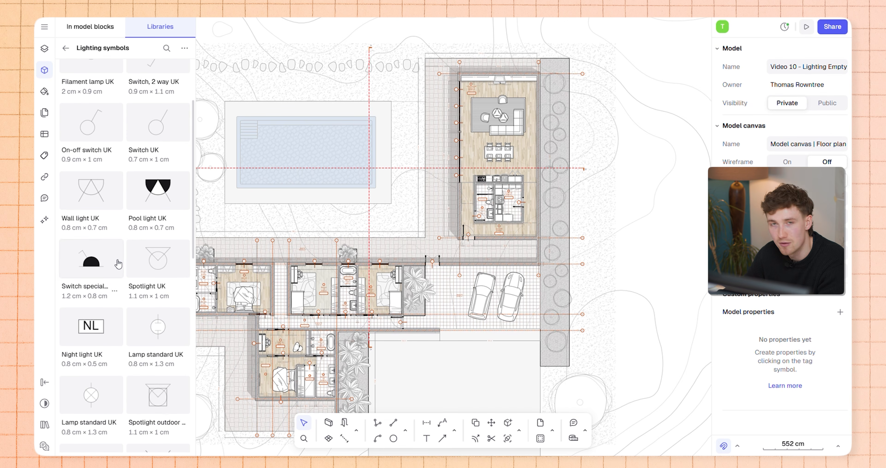
{"action": "scroll", "coordinate": [159, 270], "scroll_direction": "down", "scroll_amount": 6}
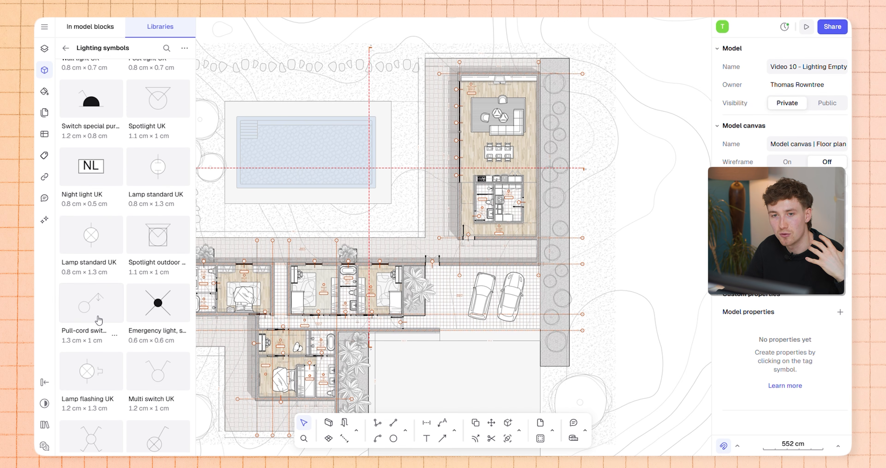
{"action": "scroll", "coordinate": [131, 305], "scroll_direction": "down", "scroll_amount": 6}
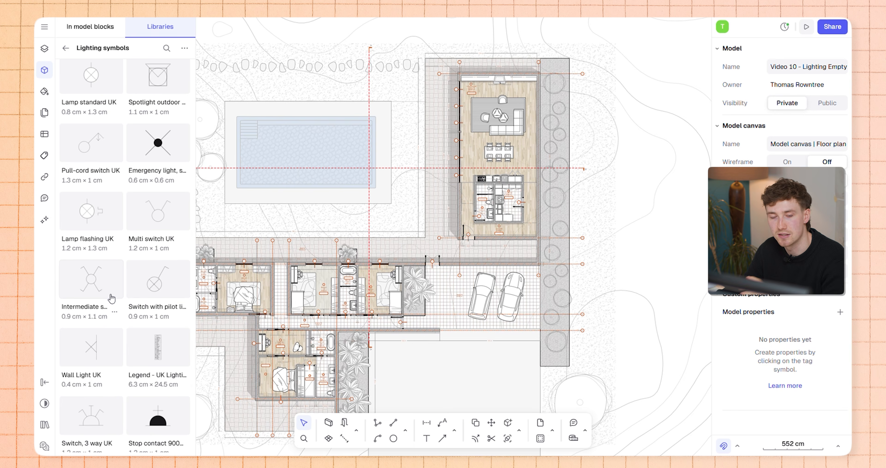
{"action": "scroll", "coordinate": [111, 297], "scroll_direction": "down", "scroll_amount": 3}
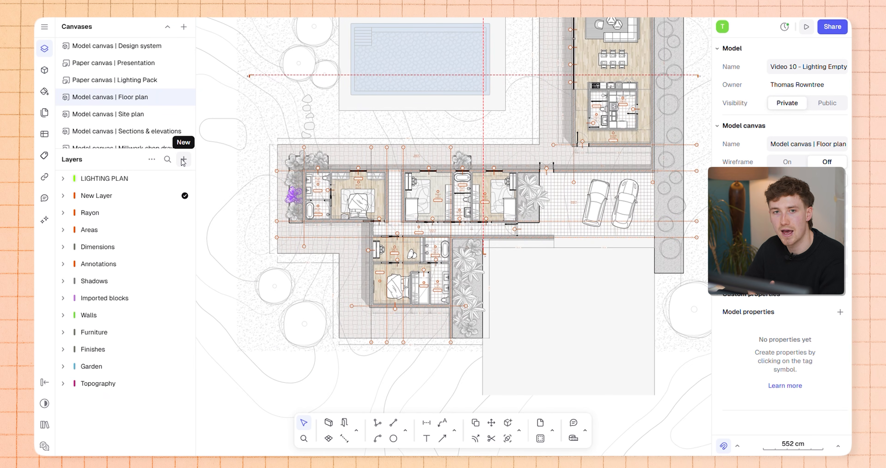
Create a layer named LIGHT and place it directly below New Layer in the layer order
{"action": "left_click", "coordinate": [183, 180]}
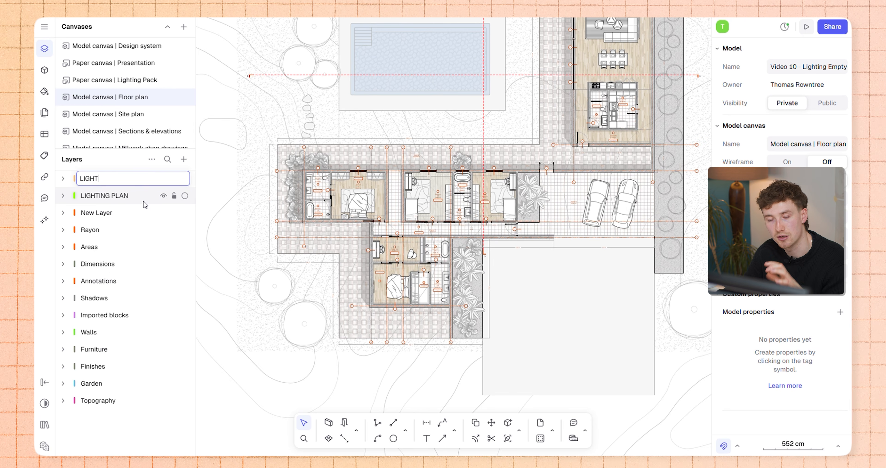
{"action": "left_click_drag", "start_coordinate": [122, 180], "coordinate": [113, 255]}
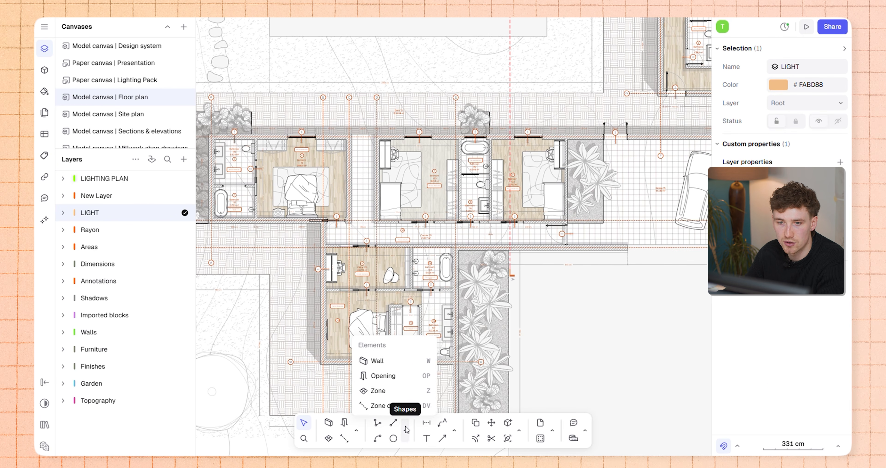
Draw a 429 by 439 cm rectangle on the LIGHT layer covering the interior of Bedroom 120
{"action": "left_click", "coordinate": [405, 430]}
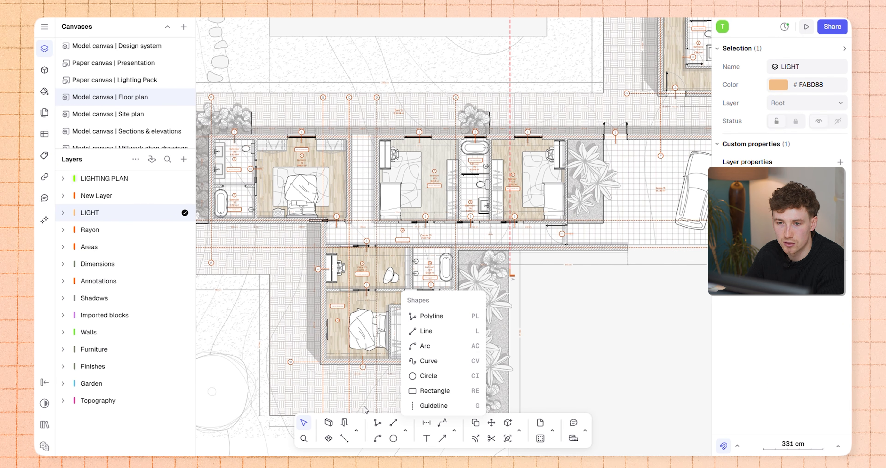
{"action": "left_click", "coordinate": [435, 390]}
{"action": "scroll", "coordinate": [461, 131], "scroll_direction": "up", "scroll_amount": 5}
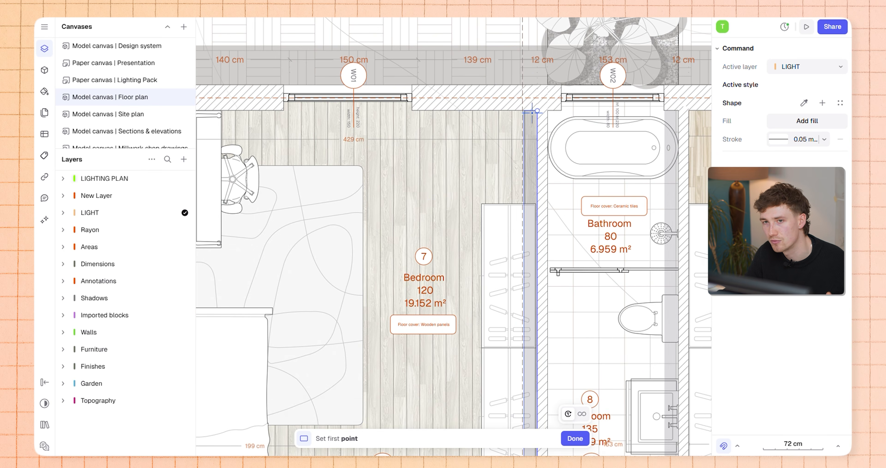
{"action": "left_click", "coordinate": [537, 111]}
{"action": "scroll", "coordinate": [427, 208], "scroll_direction": "down", "scroll_amount": 2}
{"action": "middle_click_drag", "start_coordinate": [427, 208], "coordinate": [501, 134]}
{"action": "scroll", "coordinate": [357, 291], "scroll_direction": "up", "scroll_amount": 2}
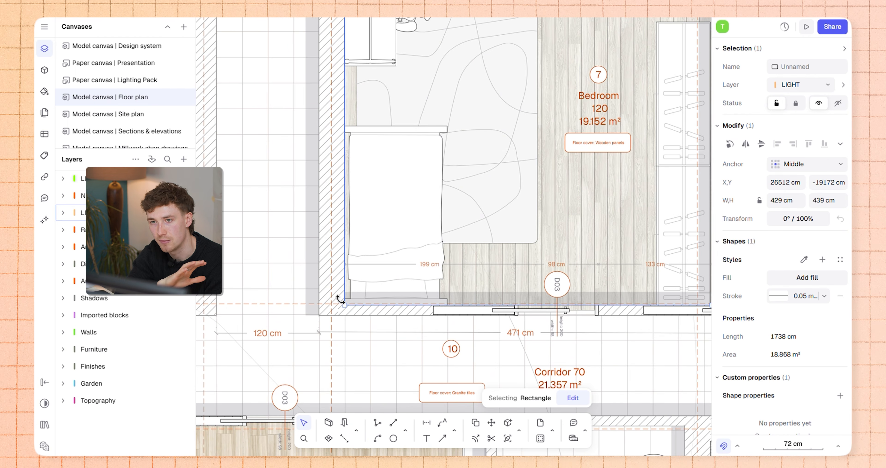
Give the Bedroom 120 rectangle a solid white FFFFFF fill at 50% opacity and remove its stroke
{"action": "scroll", "coordinate": [341, 299], "scroll_direction": "down", "scroll_amount": 5}
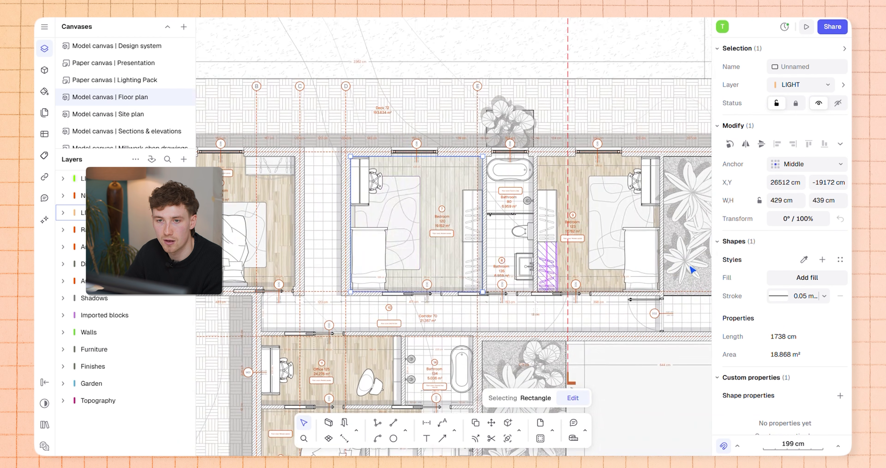
{"action": "left_click", "coordinate": [784, 275]}
{"action": "left_click_drag", "start_coordinate": [601, 238], "coordinate": [566, 202]}
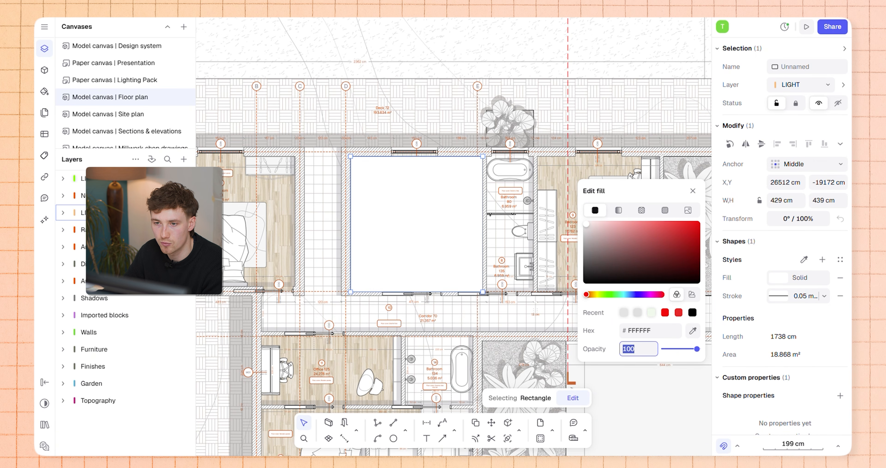
{"action": "type", "text": "50"}
{"action": "key", "text": "Return"}
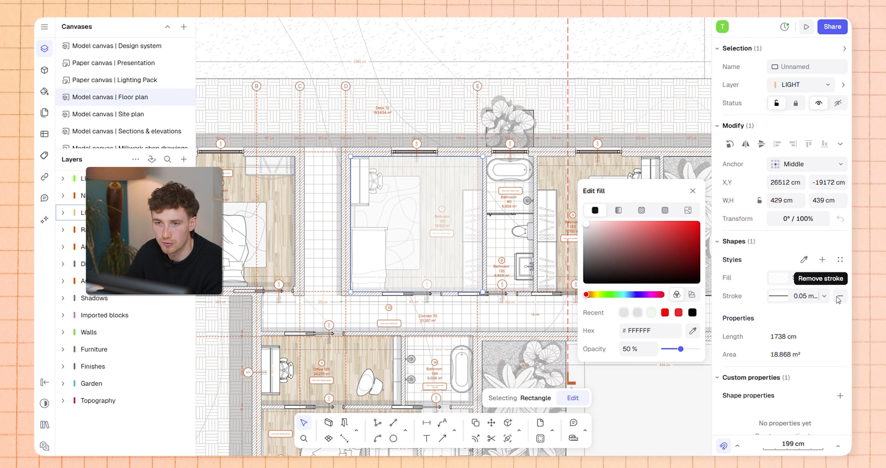
{"action": "left_click", "coordinate": [839, 299]}
{"action": "scroll", "coordinate": [403, 178], "scroll_direction": "up", "scroll_amount": 3}
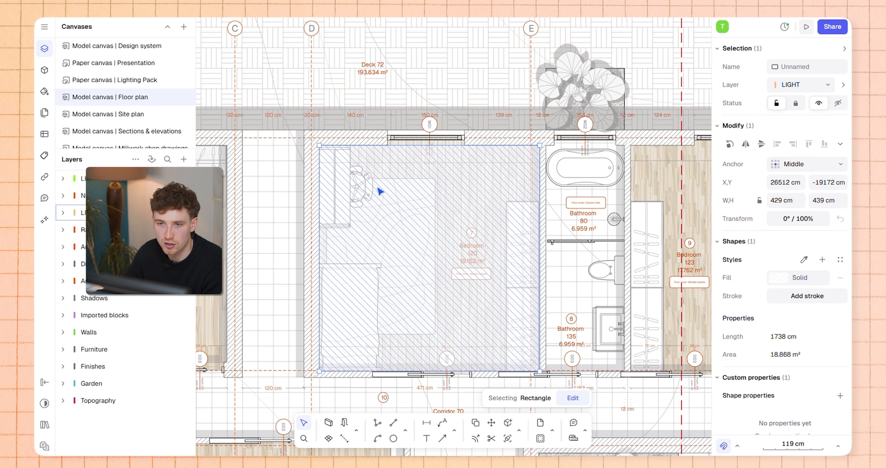
{"action": "scroll", "coordinate": [423, 232], "scroll_direction": "down", "scroll_amount": 3}
{"action": "middle_click_drag", "start_coordinate": [422, 232], "coordinate": [425, 173]}
{"action": "left_click", "coordinate": [432, 290]}
Draw a 398 by 439 cm rectangle on the LIGHT layer covering the interior of Bedroom 123
{"action": "scroll", "coordinate": [431, 243], "scroll_direction": "up", "scroll_amount": 3}
{"action": "scroll", "coordinate": [433, 243], "scroll_direction": "down", "scroll_amount": 3}
{"action": "mouse_move", "coordinate": [449, 223]}
{"action": "middle_mouse_down"}
{"action": "mouse_move", "coordinate": [440, 241]}
{"action": "mouse_move", "coordinate": [474, 188]}
{"action": "middle_mouse_up"}
{"action": "left_click", "coordinate": [408, 428]}
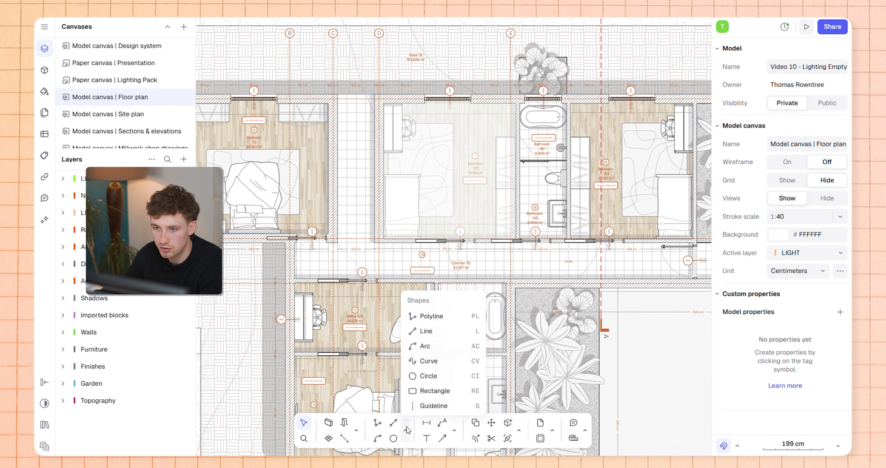
{"action": "left_click", "coordinate": [436, 395]}
{"action": "scroll", "coordinate": [571, 103], "scroll_direction": "up", "scroll_amount": 5}
{"action": "left_click", "coordinate": [571, 103]}
{"action": "left_click", "coordinate": [636, 376]}
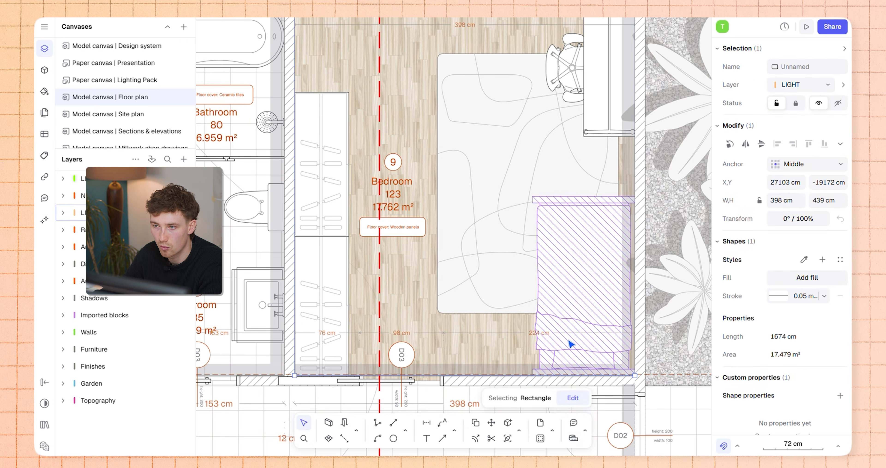
Save the Bedroom 120 rectangle's fill as a reusable style named Light Fill
{"action": "scroll", "coordinate": [571, 344], "scroll_direction": "down", "scroll_amount": 3}
{"action": "left_click", "coordinate": [338, 170]}
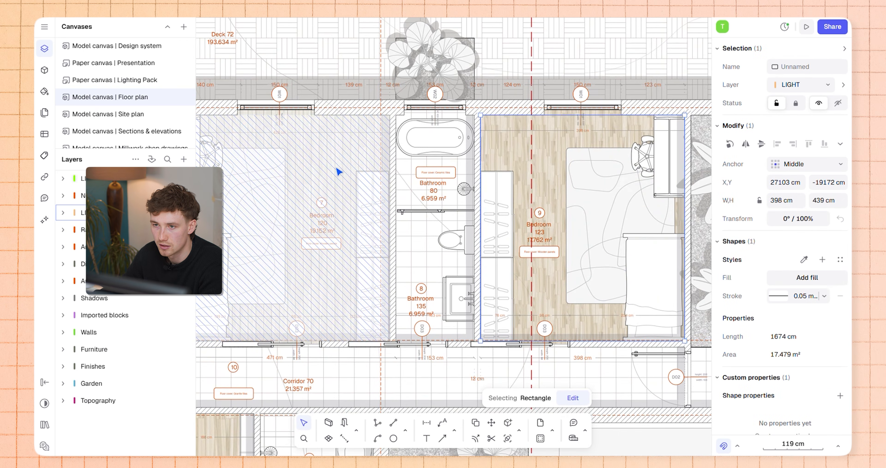
{"action": "left_click", "coordinate": [822, 259]}
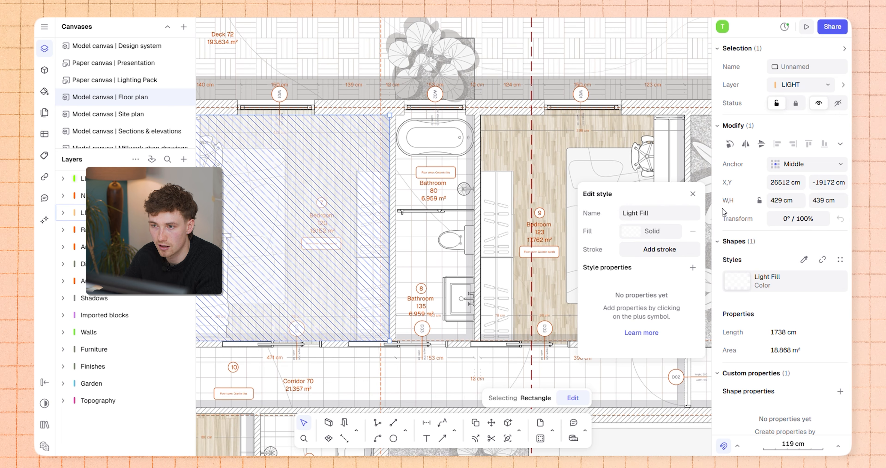
Apply the Light Fill style to the Bedroom 123 rectangle by picking it from the Bedroom 120 rectangle
{"action": "left_click", "coordinate": [556, 156]}
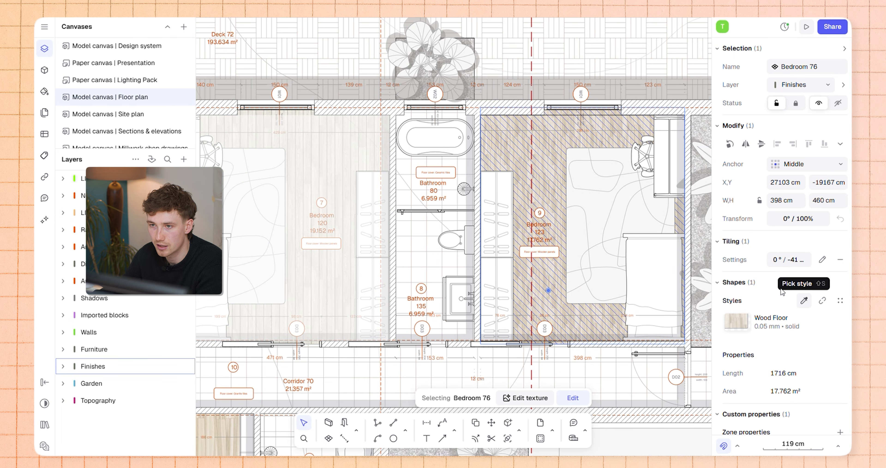
{"action": "key", "text": "Escape"}
{"action": "left_click", "coordinate": [686, 218]}
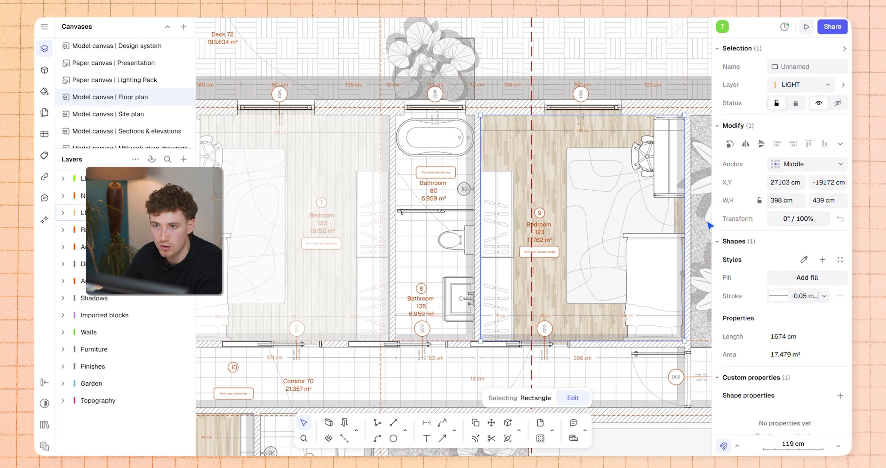
{"action": "left_click", "coordinate": [804, 260]}
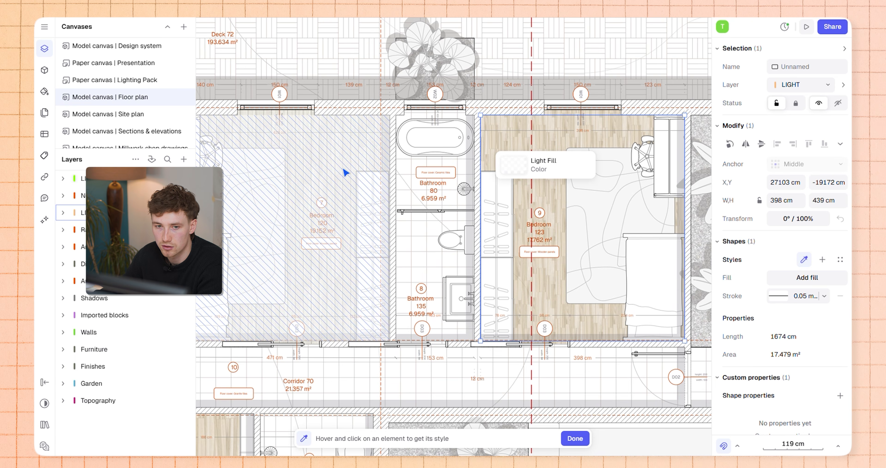
{"action": "left_click", "coordinate": [344, 170]}
{"action": "key", "text": "Escape"}
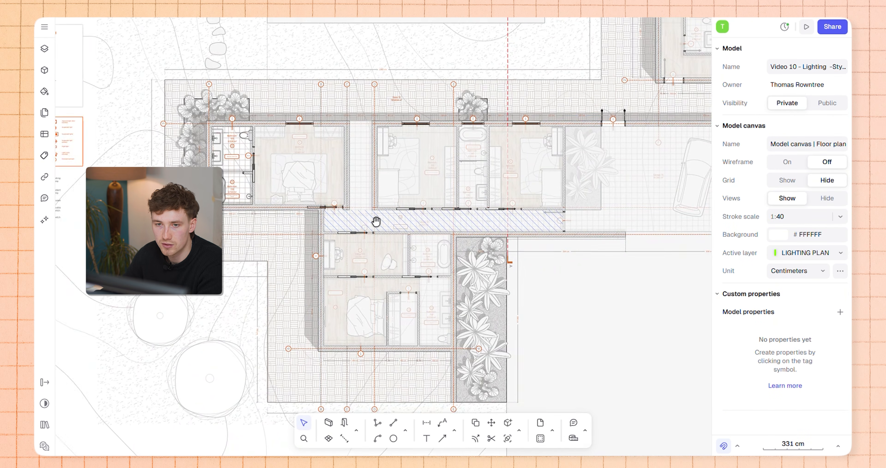
{"action": "middle_click_drag", "start_coordinate": [376, 222], "coordinate": [336, 226]}
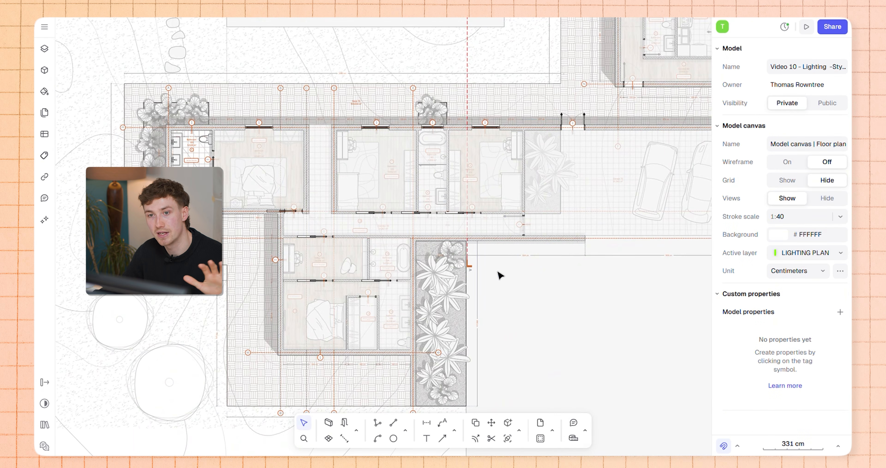
Move the recessed ceiling light symbol out of Office 125 and place it near the west end of Corridor 70
{"action": "mouse_move", "coordinate": [498, 271]}
{"action": "middle_mouse_down"}
{"action": "mouse_move", "coordinate": [519, 265]}
{"action": "mouse_move", "coordinate": [557, 282]}
{"action": "mouse_move", "coordinate": [515, 270]}
{"action": "middle_mouse_up"}
{"action": "scroll", "coordinate": [403, 211], "scroll_direction": "up", "scroll_amount": 3}
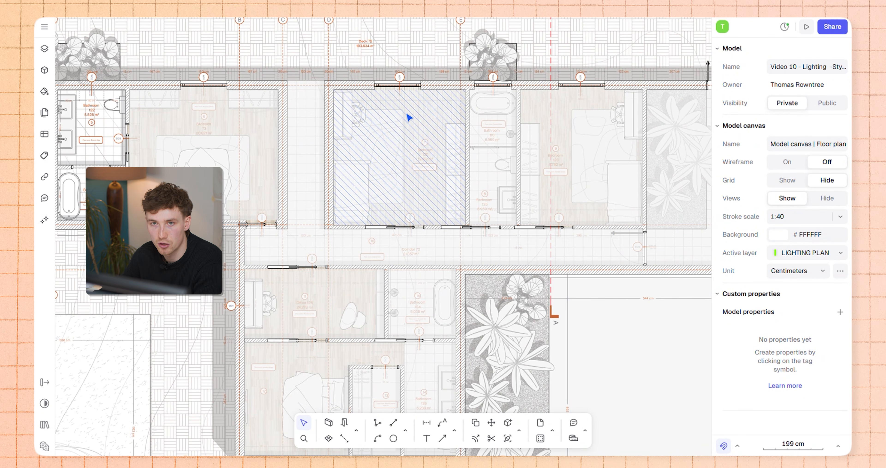
{"action": "scroll", "coordinate": [407, 114], "scroll_direction": "up", "scroll_amount": 3}
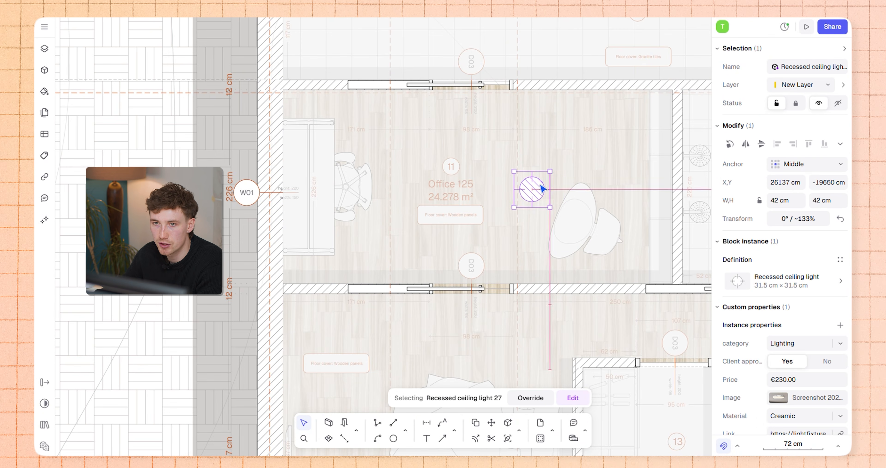
{"action": "scroll", "coordinate": [540, 190], "scroll_direction": "up", "scroll_amount": 5}
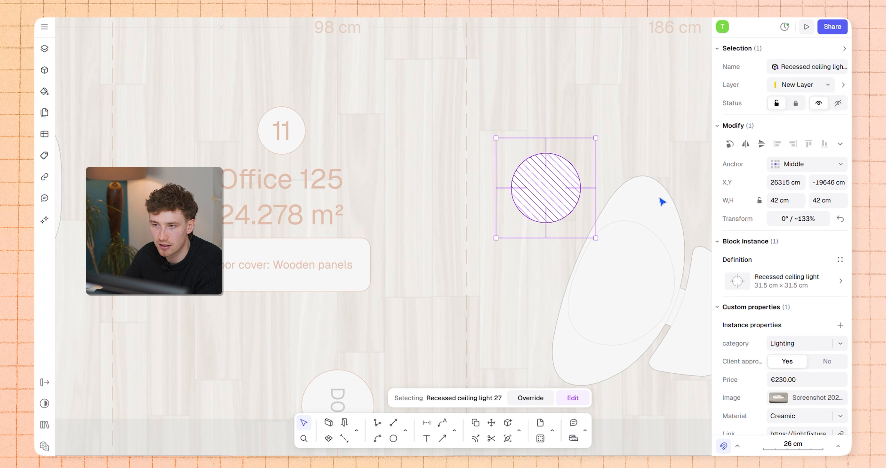
{"action": "scroll", "coordinate": [446, 226], "scroll_direction": "down", "scroll_amount": 1}
{"action": "scroll", "coordinate": [503, 205], "scroll_direction": "down", "scroll_amount": 2}
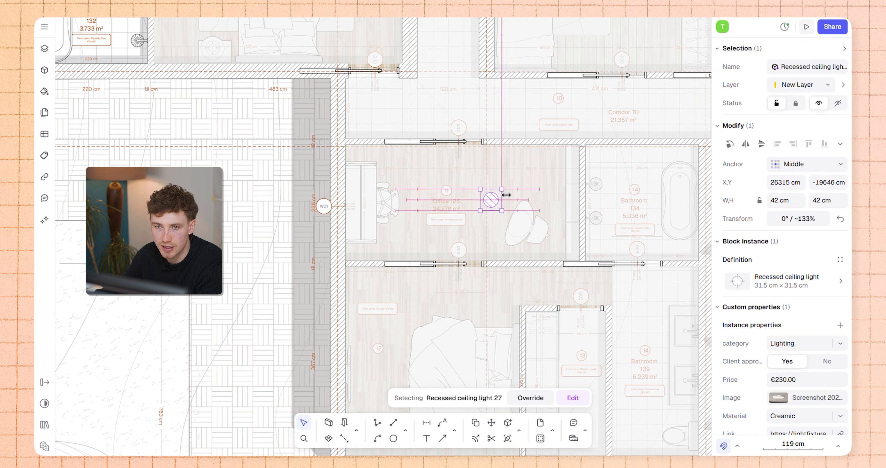
{"action": "middle_click_drag", "start_coordinate": [521, 202], "coordinate": [453, 313]}
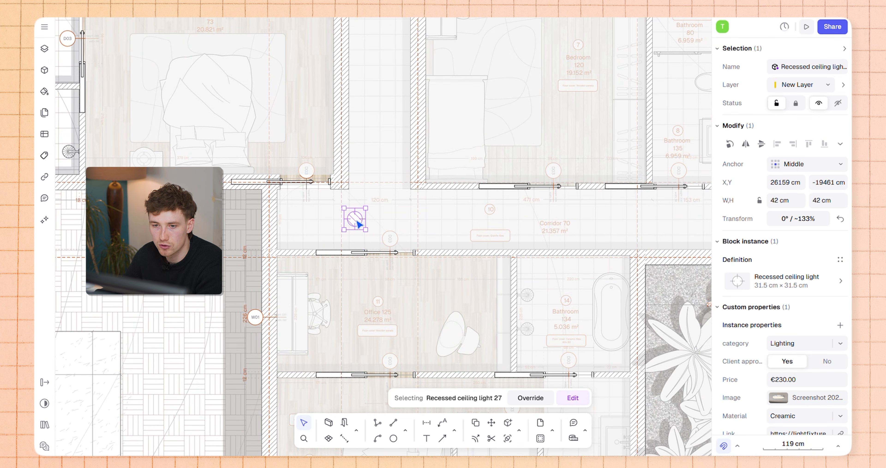
{"action": "key", "text": "Escape"}
{"action": "scroll", "coordinate": [388, 222], "scroll_direction": "down", "scroll_amount": 1}
{"action": "middle_click_drag", "start_coordinate": [432, 226], "coordinate": [423, 241]}
{"action": "middle_click_drag", "start_coordinate": [499, 209], "coordinate": [437, 180]}
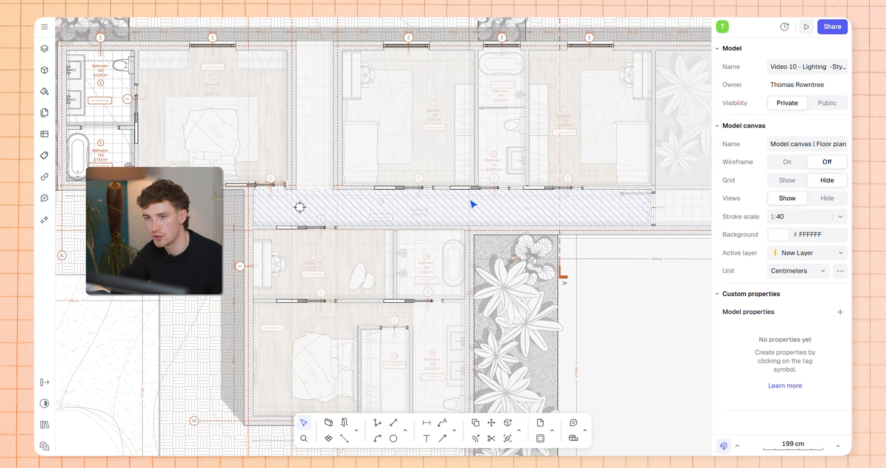
Draw a vertical guide line through Bedroom 120, from the middle of the window down to the opposite wall
{"action": "scroll", "coordinate": [483, 235], "scroll_direction": "up", "scroll_amount": 1}
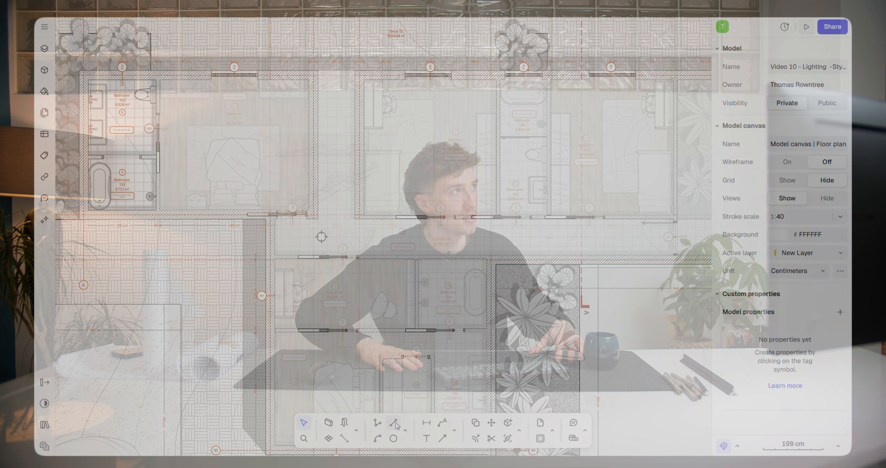
{"action": "left_click", "coordinate": [395, 423]}
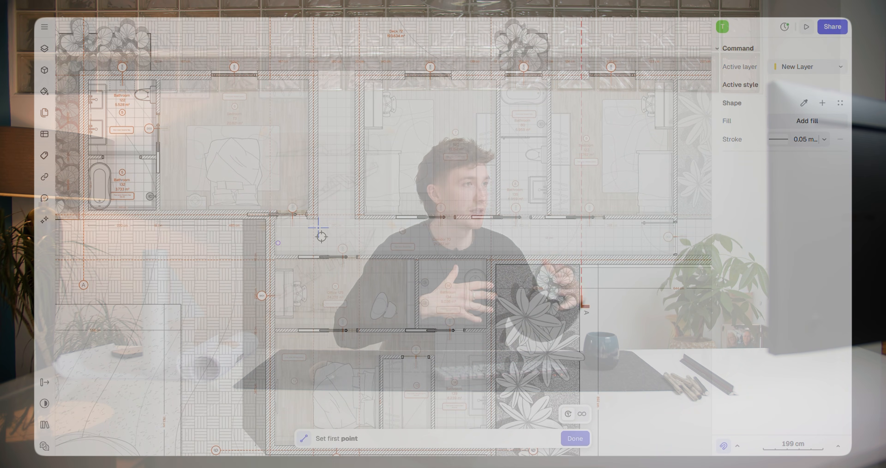
{"action": "scroll", "coordinate": [321, 236], "scroll_direction": "up", "scroll_amount": 2}
{"action": "left_click", "coordinate": [311, 204]}
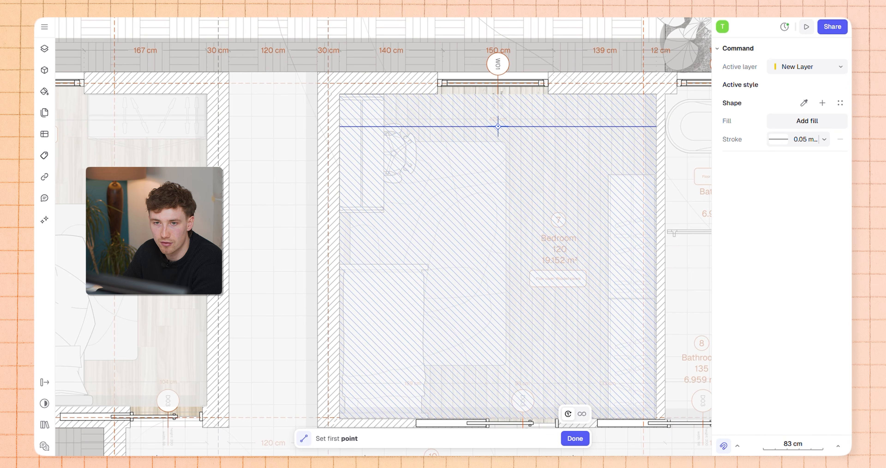
{"action": "left_click", "coordinate": [499, 417]}
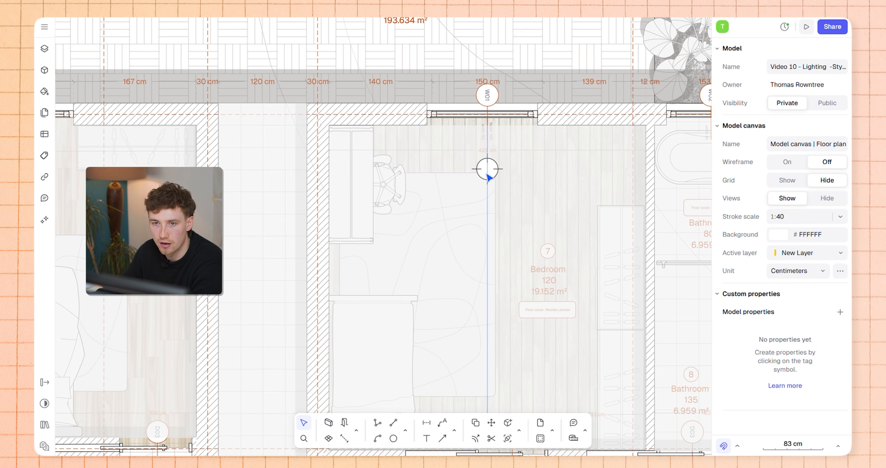
Position a recessed ceiling light on the Bedroom 120 vertical guide line, near the window end
{"action": "left_click", "coordinate": [495, 183]}
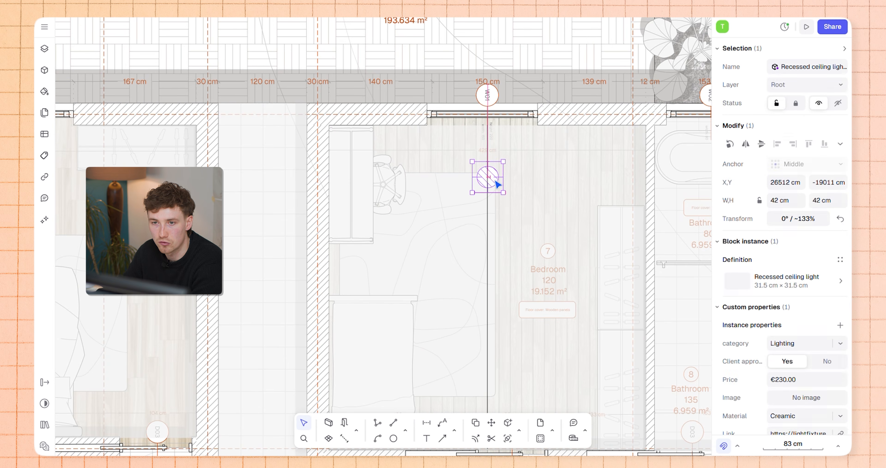
{"action": "left_click_drag", "start_coordinate": [496, 182], "coordinate": [495, 186]}
{"action": "key", "text": "Escape"}
{"action": "scroll", "coordinate": [472, 206], "scroll_direction": "down", "scroll_amount": 2}
Draw a horizontal line about 73 cm long from the midpoint of the Bedroom 120 vertical guide line
{"action": "key", "text": "l"}
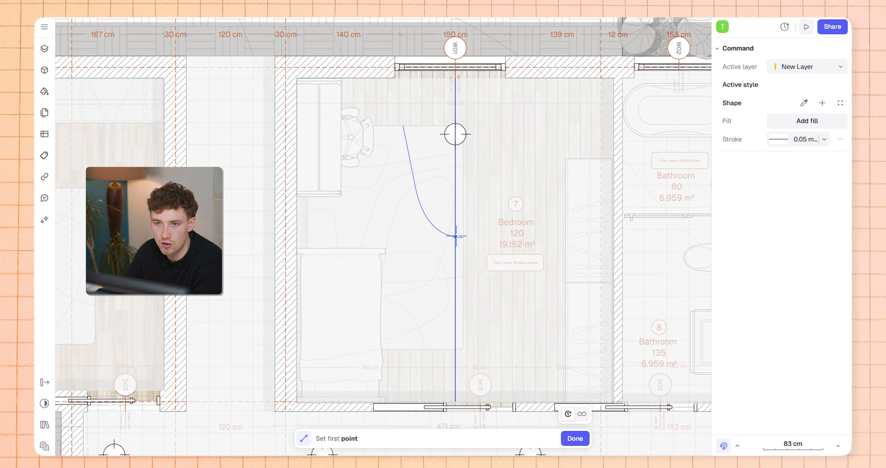
{"action": "left_click", "coordinate": [456, 244]}
{"action": "left_click", "coordinate": [401, 241]}
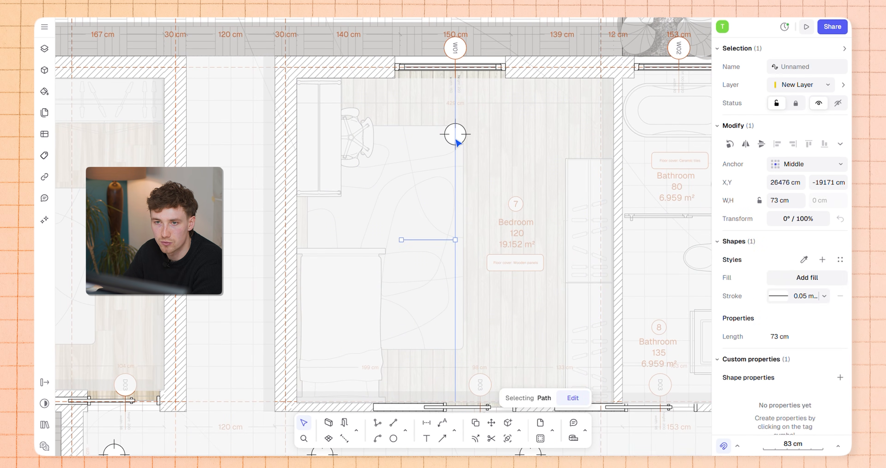
Mirror a copy of the Bedroom 120 recessed ceiling light across the short horizontal line to the door end
{"action": "left_click", "coordinate": [463, 137]}
{"action": "key", "text": "m"}
{"action": "left_click", "coordinate": [422, 238]}
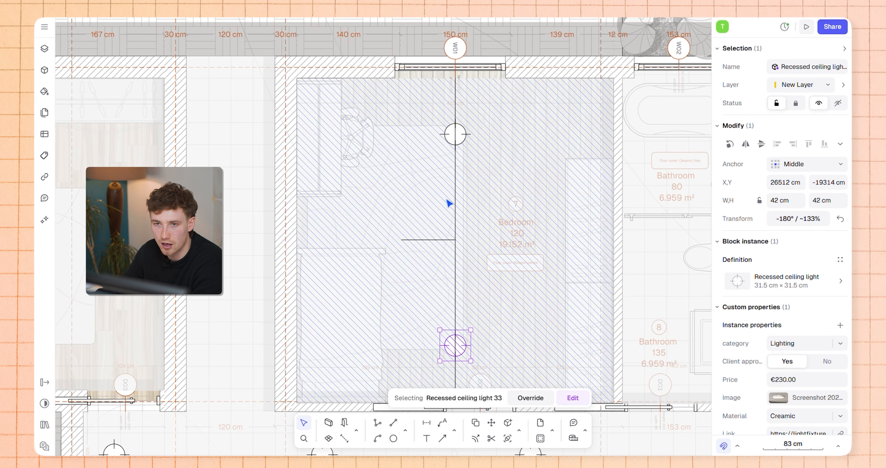
{"action": "scroll", "coordinate": [451, 215], "scroll_direction": "down", "scroll_amount": 3}
{"action": "key", "text": "Escape"}
{"action": "scroll", "coordinate": [448, 284], "scroll_direction": "up", "scroll_amount": 3}
{"action": "scroll", "coordinate": [447, 284], "scroll_direction": "up", "scroll_amount": 2}
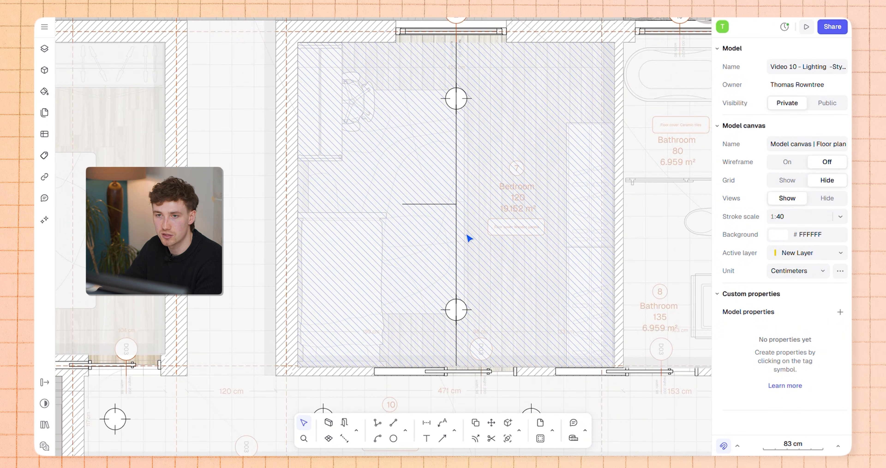
{"action": "scroll", "coordinate": [475, 241], "scroll_direction": "down", "scroll_amount": 3}
{"action": "scroll", "coordinate": [477, 249], "scroll_direction": "up", "scroll_amount": 2}
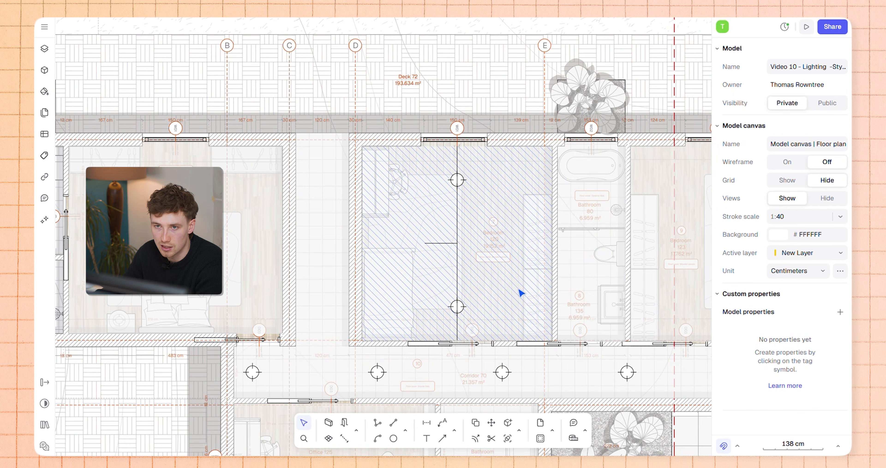
Draw a horizontal guide line across Office 125 to the window-side wall and start copying a recessed ceiling light into the room
{"action": "scroll", "coordinate": [471, 245], "scroll_direction": "up", "scroll_amount": 3}
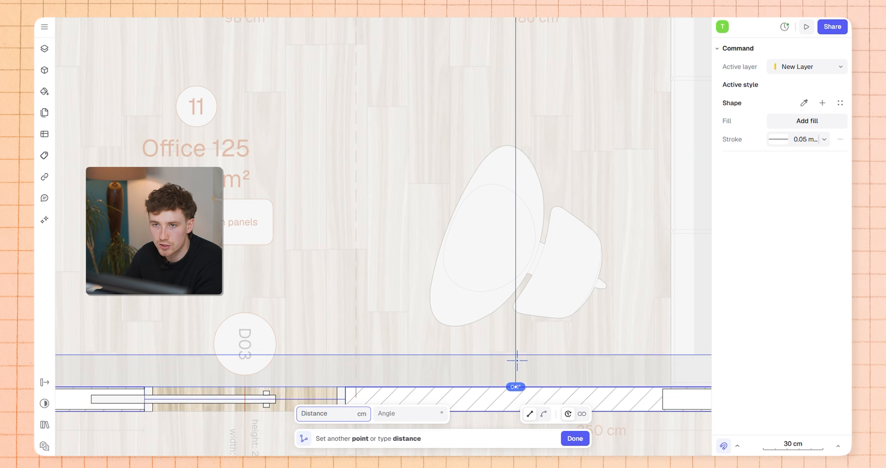
{"action": "scroll", "coordinate": [555, 227], "scroll_direction": "down", "scroll_amount": 3}
{"action": "left_click", "coordinate": [555, 247]}
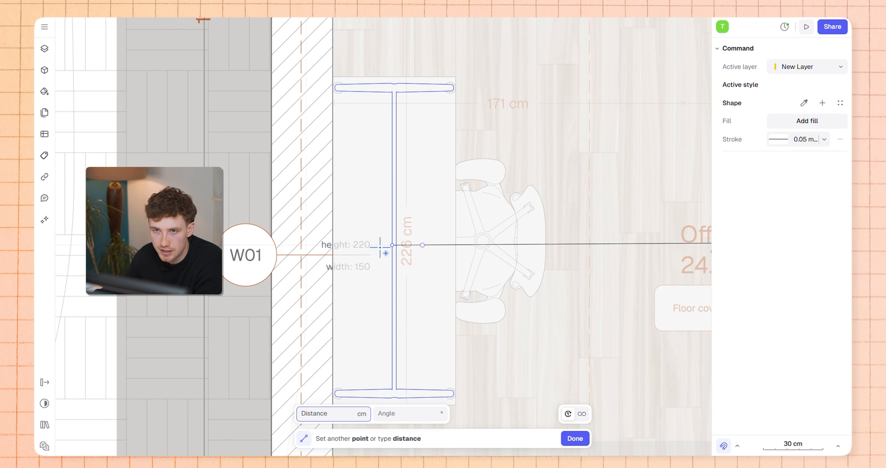
{"action": "left_click", "coordinate": [332, 246]}
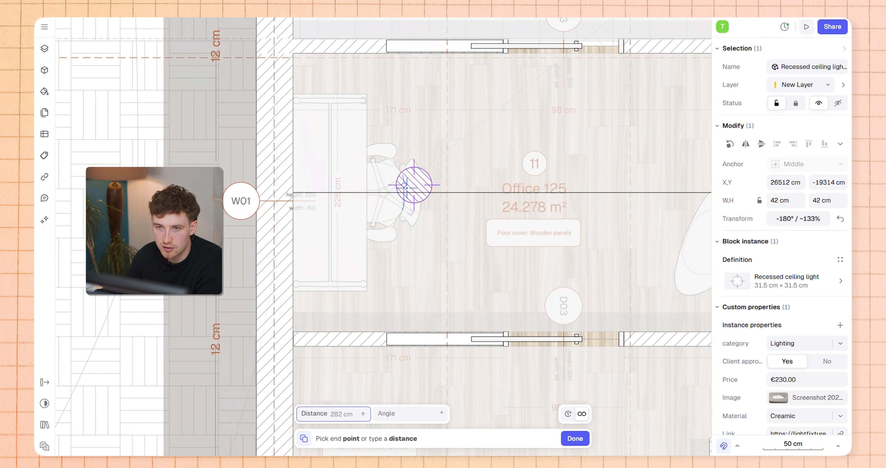
{"action": "scroll", "coordinate": [396, 188], "scroll_direction": "up", "scroll_amount": 5}
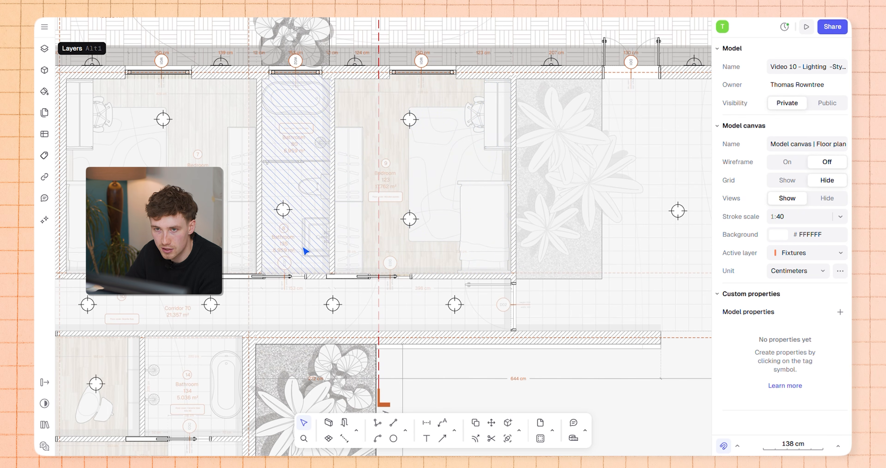
Examine the ceiling lights in the bathrooms and bedrooms and the wall lights beside the lower bedroom's bed
{"action": "scroll", "coordinate": [306, 251], "scroll_direction": "up", "scroll_amount": 5}
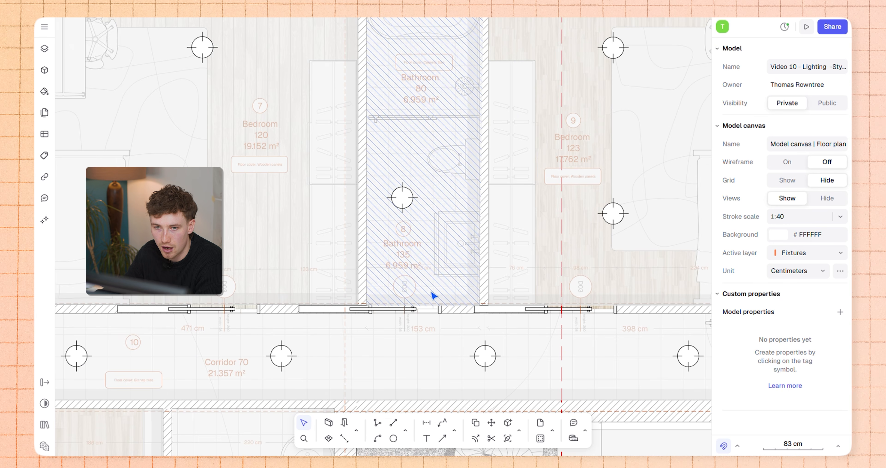
{"action": "scroll", "coordinate": [437, 272], "scroll_direction": "down", "scroll_amount": 5}
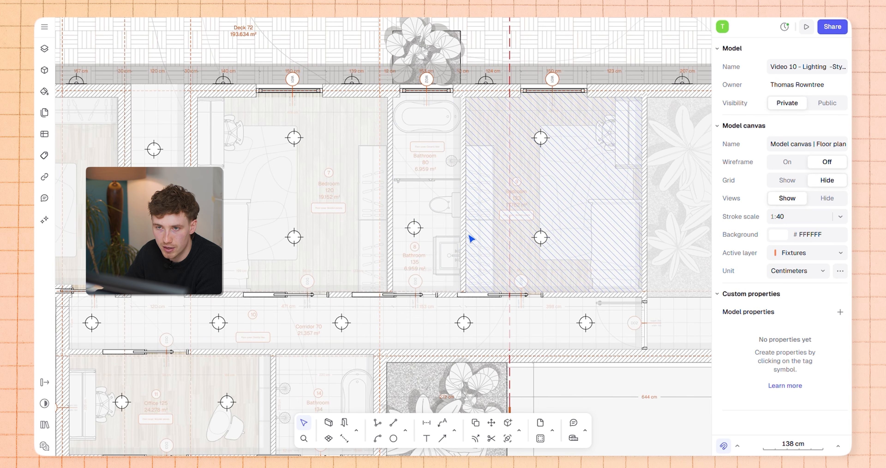
{"action": "scroll", "coordinate": [453, 275], "scroll_direction": "down", "scroll_amount": 5}
{"action": "scroll", "coordinate": [388, 296], "scroll_direction": "up", "scroll_amount": 10}
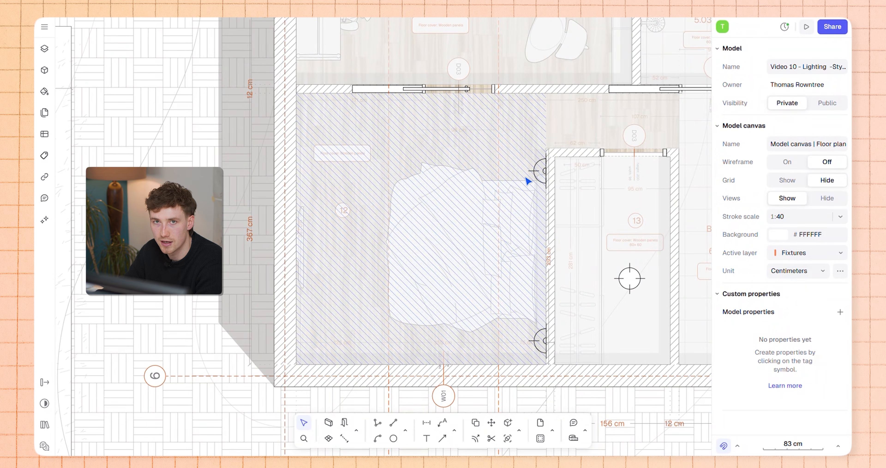
{"action": "left_click", "coordinate": [534, 178]}
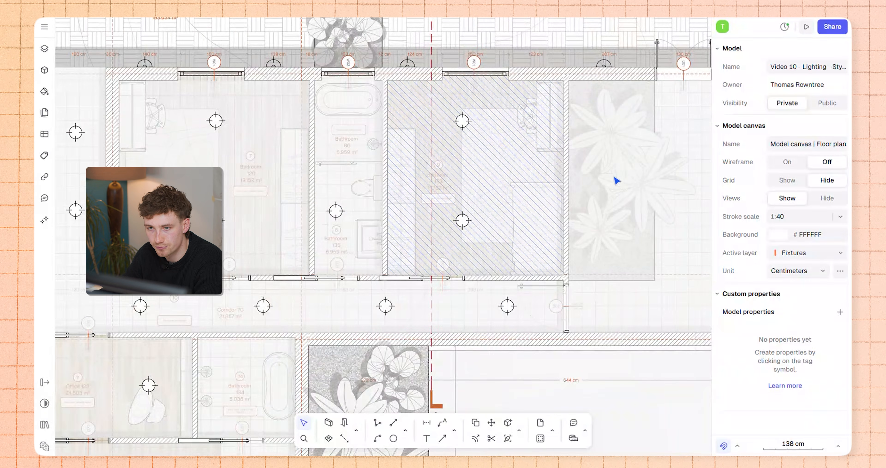
Review the lights around the bathroom and laundry and the suspended pendants over the kitchen counter and dining table
{"action": "scroll", "coordinate": [618, 182], "scroll_direction": "down", "scroll_amount": 3}
{"action": "middle_click_drag", "start_coordinate": [617, 182], "coordinate": [368, 316]}
{"action": "middle_click_drag", "start_coordinate": [614, 49], "coordinate": [530, 185]}
{"action": "scroll", "coordinate": [534, 162], "scroll_direction": "up", "scroll_amount": 3}
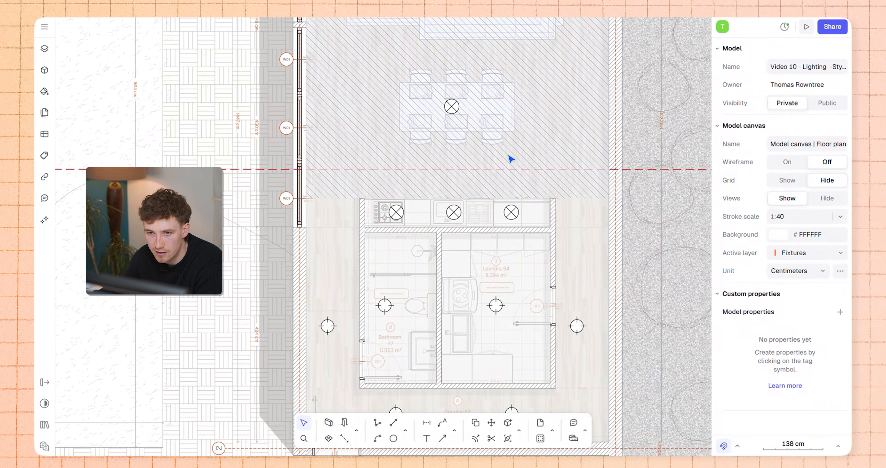
{"action": "scroll", "coordinate": [491, 332], "scroll_direction": "down", "scroll_amount": 3}
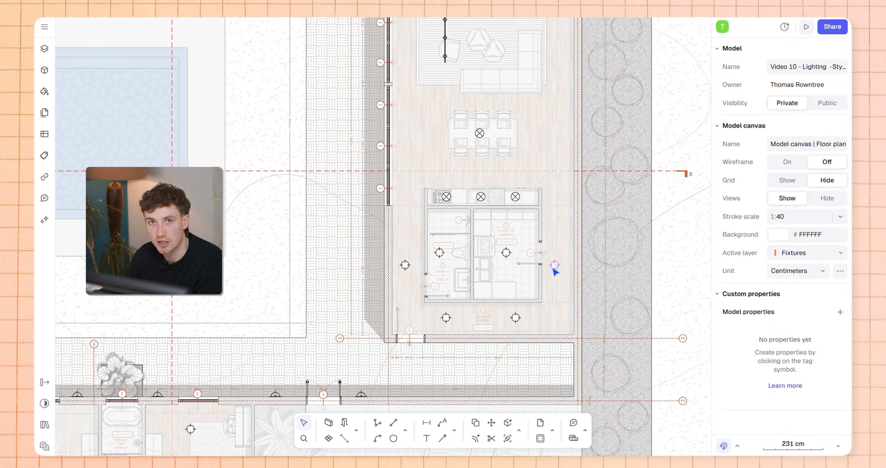
{"action": "scroll", "coordinate": [523, 263], "scroll_direction": "up", "scroll_amount": 5}
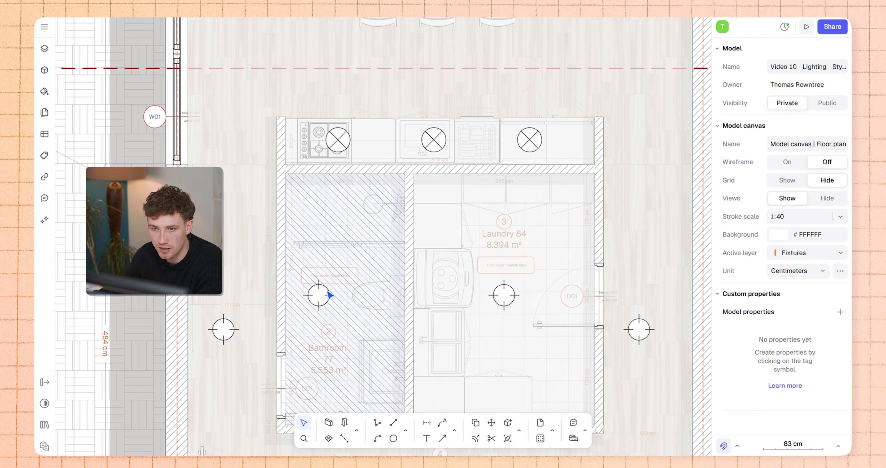
{"action": "scroll", "coordinate": [409, 253], "scroll_direction": "down", "scroll_amount": 3}
{"action": "scroll", "coordinate": [385, 235], "scroll_direction": "up", "scroll_amount": 2}
{"action": "scroll", "coordinate": [475, 237], "scroll_direction": "down", "scroll_amount": 3}
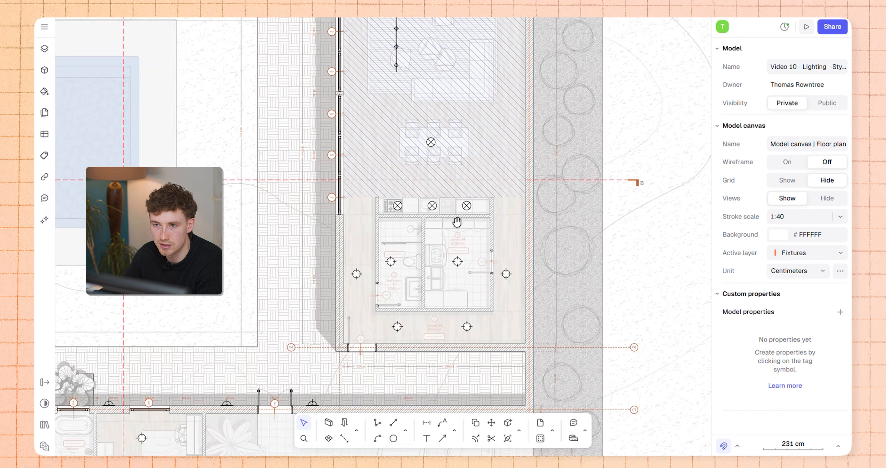
{"action": "scroll", "coordinate": [468, 258], "scroll_direction": "up", "scroll_amount": 5}
{"action": "left_click", "coordinate": [465, 259]}
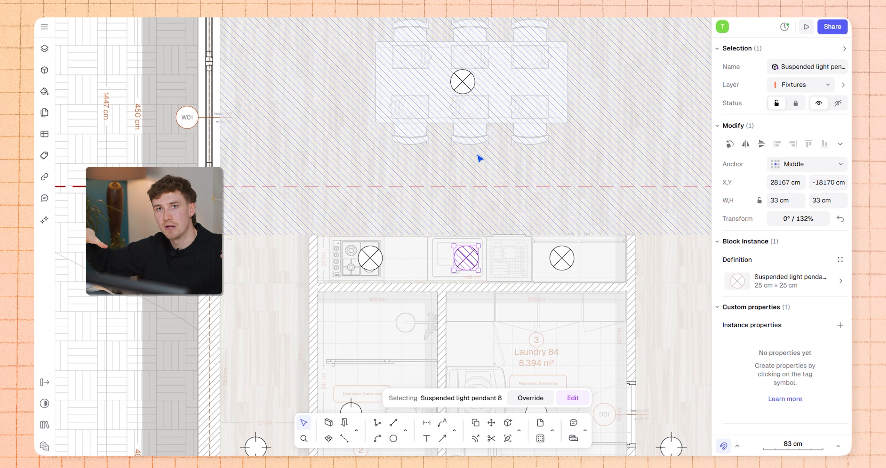
{"action": "key", "text": "Escape"}
{"action": "left_click", "coordinate": [465, 84]}
{"action": "key", "text": "Escape"}
{"action": "scroll", "coordinate": [454, 189], "scroll_direction": "down", "scroll_amount": 5}
Look over the light layout across the bedroom wing, corridor, deck walls and garage
{"action": "middle_click_drag", "start_coordinate": [455, 173], "coordinate": [530, 148]}
{"action": "scroll", "coordinate": [488, 204], "scroll_direction": "down", "scroll_amount": 1}
{"action": "scroll", "coordinate": [530, 149], "scroll_direction": "down", "scroll_amount": 1}
{"action": "scroll", "coordinate": [458, 210], "scroll_direction": "up", "scroll_amount": 2}
{"action": "scroll", "coordinate": [489, 220], "scroll_direction": "down", "scroll_amount": 3}
{"action": "scroll", "coordinate": [489, 220], "scroll_direction": "right", "scroll_amount": 3}
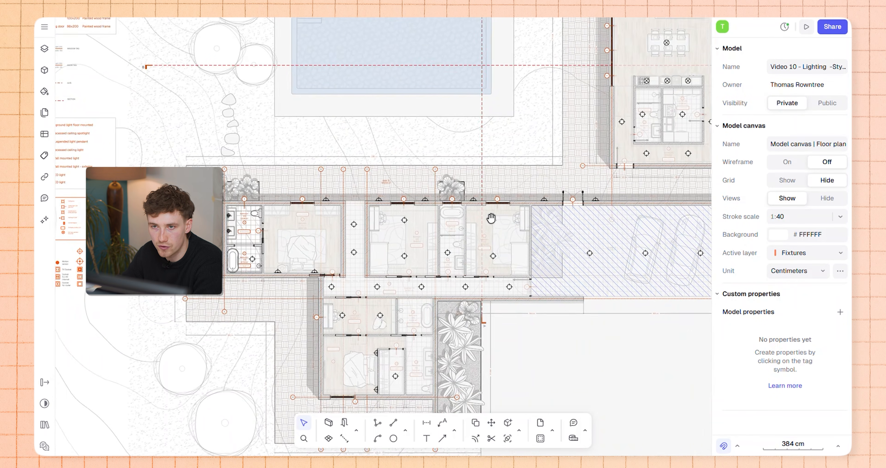
{"action": "scroll", "coordinate": [509, 202], "scroll_direction": "up", "scroll_amount": 1}
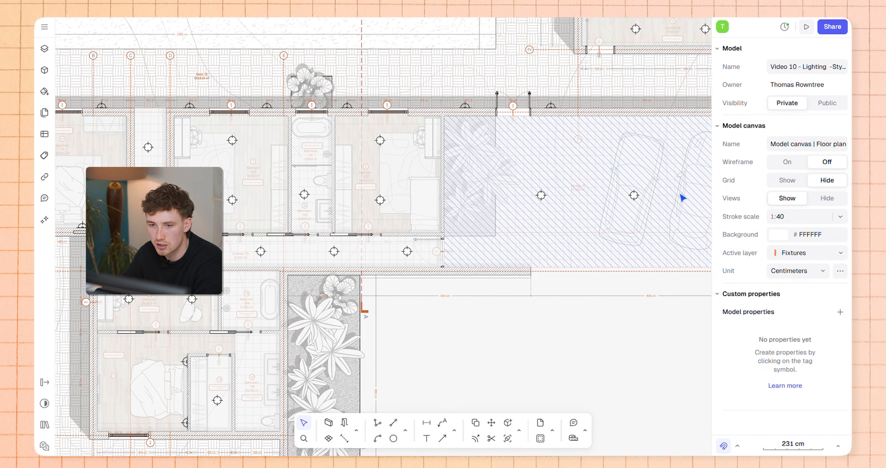
{"action": "middle_click_drag", "start_coordinate": [546, 204], "coordinate": [387, 211]}
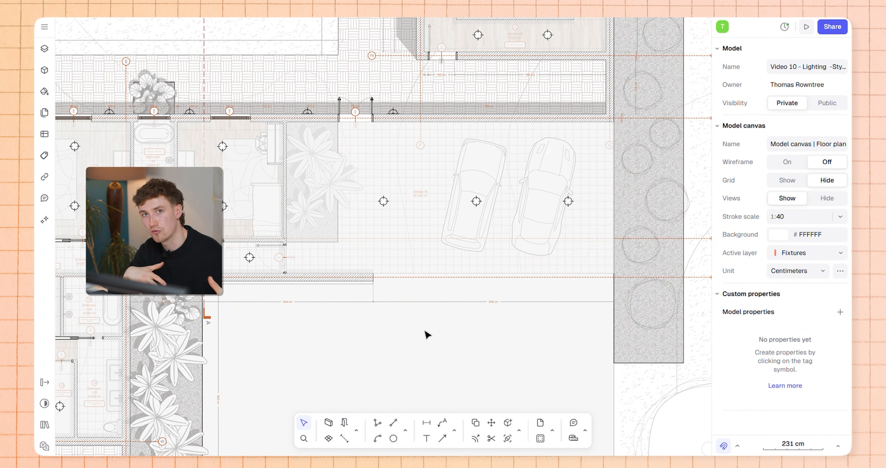
{"action": "middle_click_drag", "start_coordinate": [427, 334], "coordinate": [645, 322]}
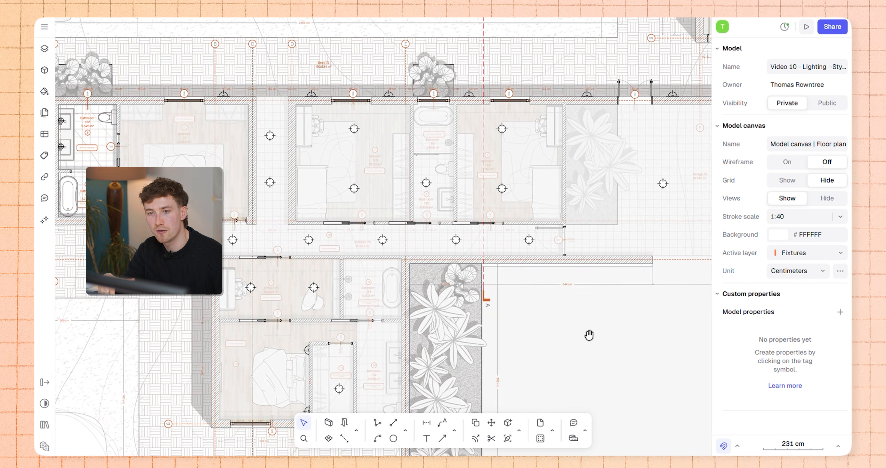
{"action": "middle_click_drag", "start_coordinate": [589, 334], "coordinate": [620, 339]}
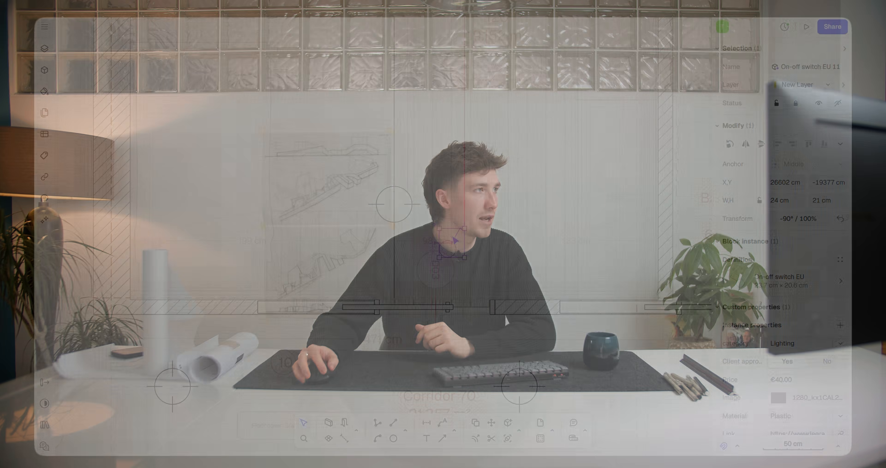
Move the rotated on-off switch against the corridor-side wall of Bedroom 120, beside the sliding door opening
{"action": "left_click_drag", "start_coordinate": [453, 237], "coordinate": [491, 167]}
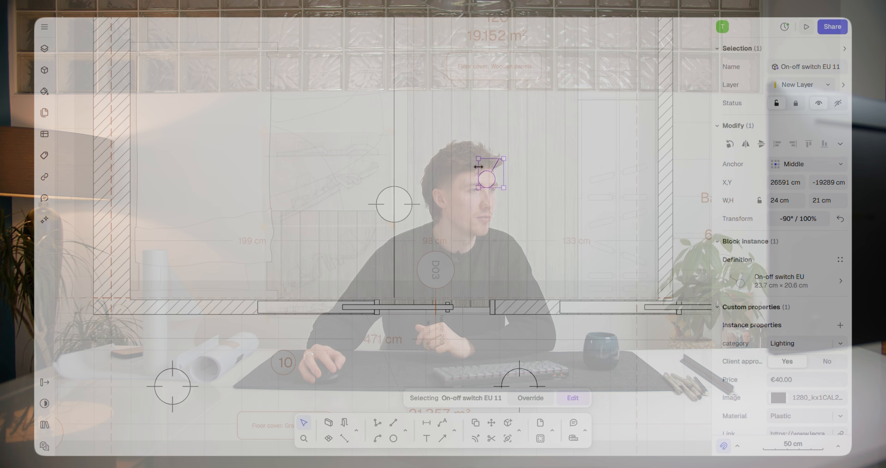
{"action": "scroll", "coordinate": [499, 176], "scroll_direction": "up", "scroll_amount": 3}
{"action": "left_click_drag", "start_coordinate": [517, 344], "coordinate": [523, 355]}
{"action": "middle_click_drag", "start_coordinate": [515, 241], "coordinate": [509, 120]}
{"action": "left_click_drag", "start_coordinate": [528, 224], "coordinate": [529, 234]}
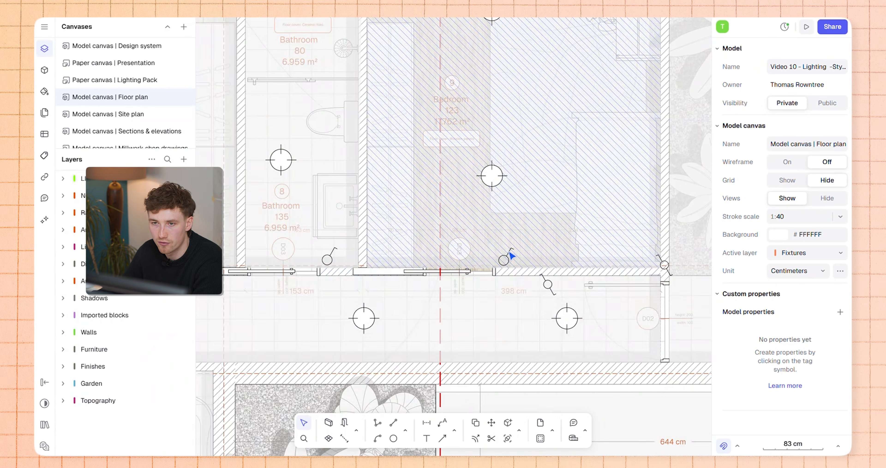
Review the on-off switches beside the bedroom and bathroom doors, along the corridor and on the deck-side wall
{"action": "middle_click_drag", "start_coordinate": [614, 340], "coordinate": [547, 275]}
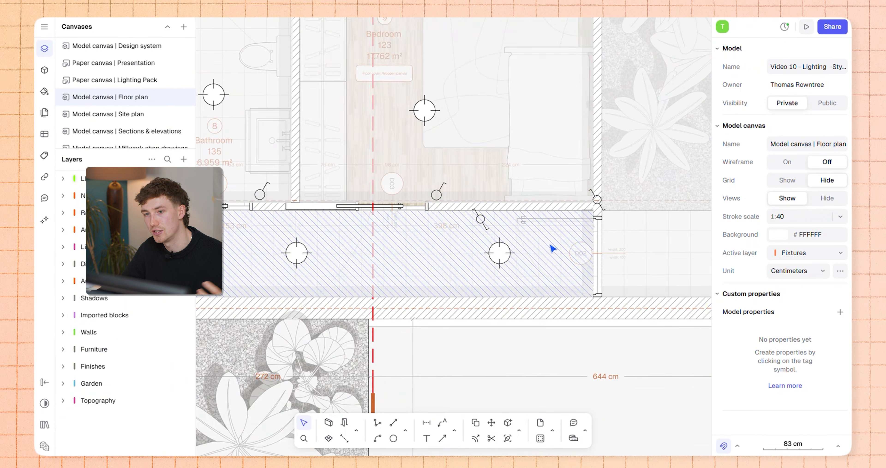
{"action": "scroll", "coordinate": [594, 200], "scroll_direction": "down", "scroll_amount": 3}
{"action": "middle_click_drag", "start_coordinate": [564, 208], "coordinate": [571, 292]}
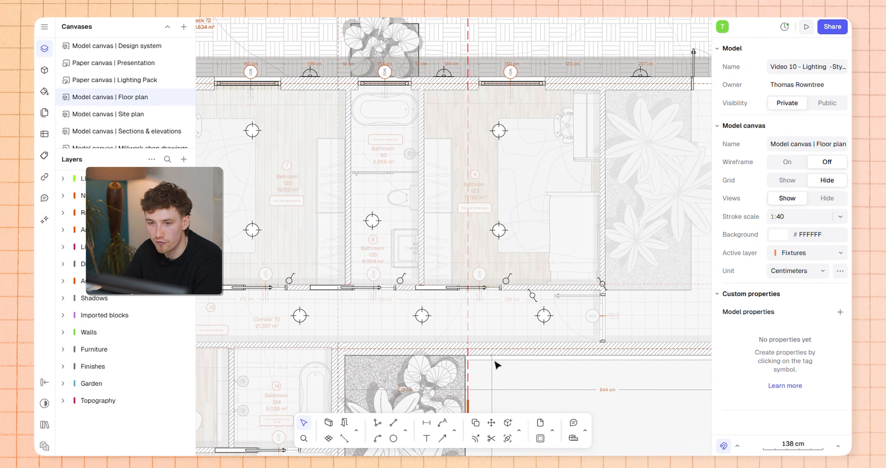
{"action": "scroll", "coordinate": [506, 327], "scroll_direction": "up", "scroll_amount": 3}
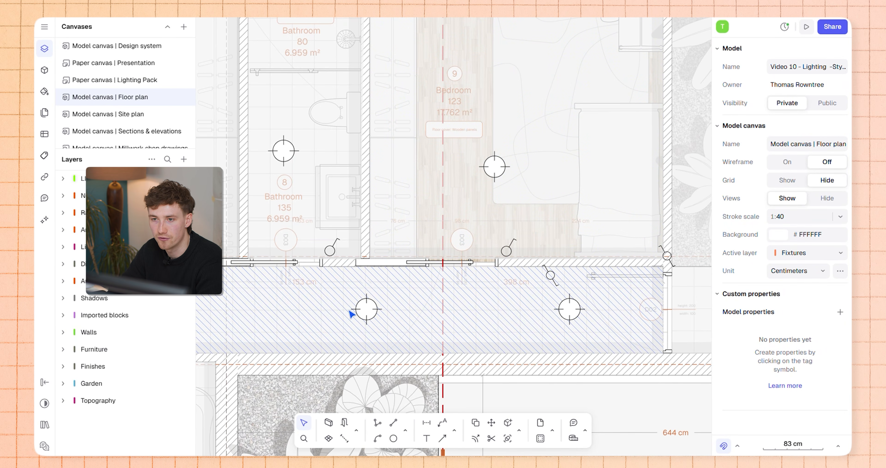
{"action": "middle_click_drag", "start_coordinate": [632, 264], "coordinate": [560, 328]}
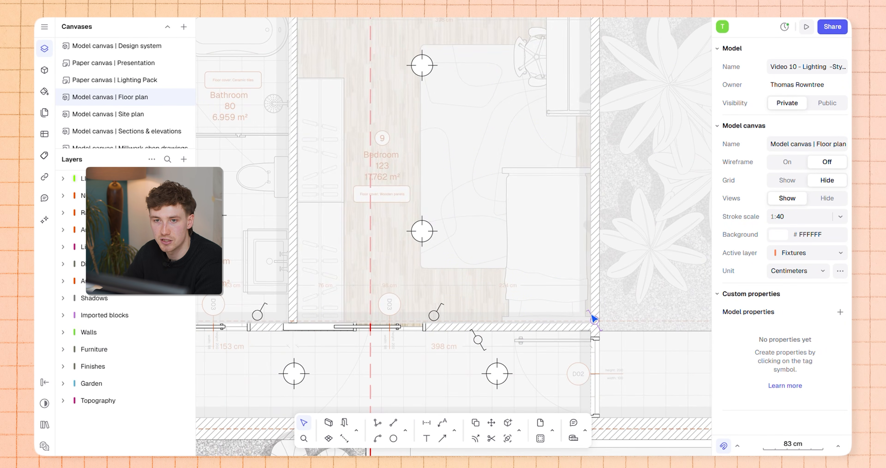
{"action": "scroll", "coordinate": [409, 217], "scroll_direction": "down", "scroll_amount": 8}
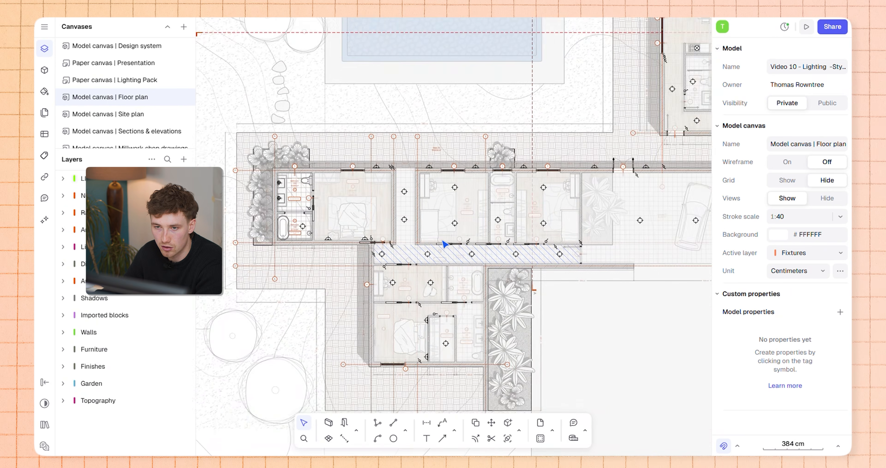
{"action": "scroll", "coordinate": [444, 245], "scroll_direction": "up", "scroll_amount": 8}
{"action": "scroll", "coordinate": [451, 204], "scroll_direction": "down", "scroll_amount": 8}
{"action": "scroll", "coordinate": [397, 166], "scroll_direction": "up", "scroll_amount": 4}
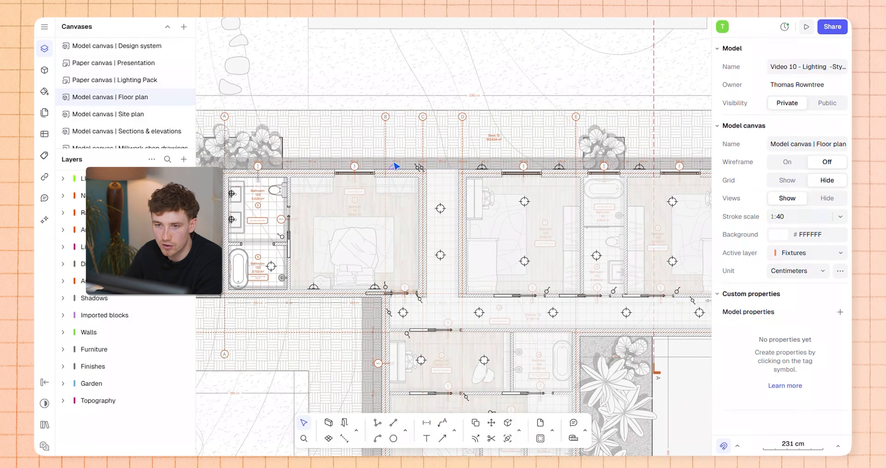
{"action": "scroll", "coordinate": [396, 166], "scroll_direction": "up", "scroll_amount": 4}
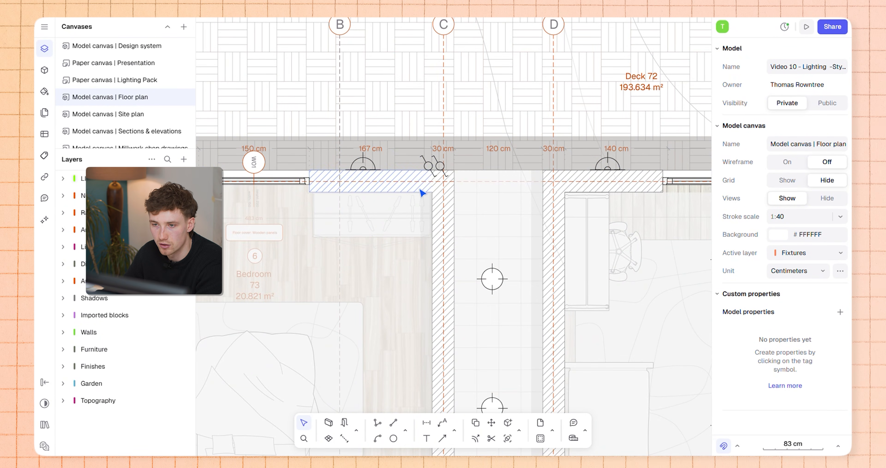
Examine the lights and switches in the office, lower bedroom, laundry, kitchen and living area
{"action": "scroll", "coordinate": [422, 193], "scroll_direction": "down", "scroll_amount": 8}
{"action": "scroll", "coordinate": [511, 223], "scroll_direction": "up", "scroll_amount": 6}
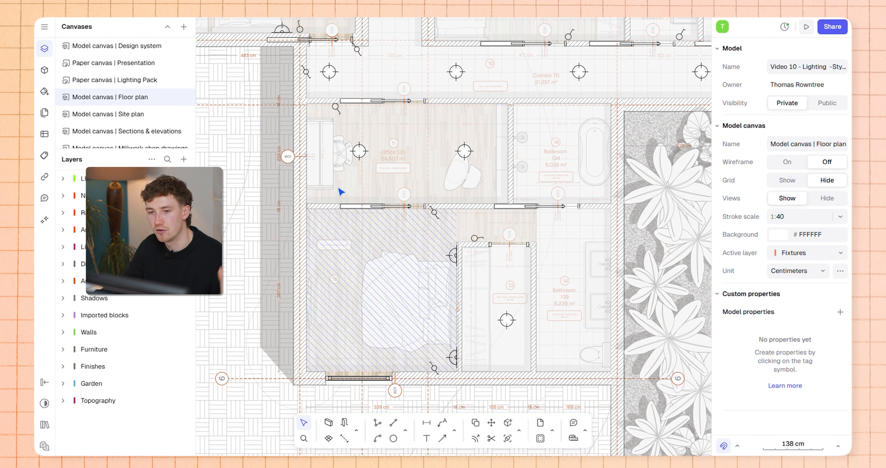
{"action": "scroll", "coordinate": [535, 158], "scroll_direction": "down", "scroll_amount": 5}
{"action": "scroll", "coordinate": [569, 133], "scroll_direction": "up", "scroll_amount": 3}
{"action": "scroll", "coordinate": [567, 131], "scroll_direction": "up", "scroll_amount": 1}
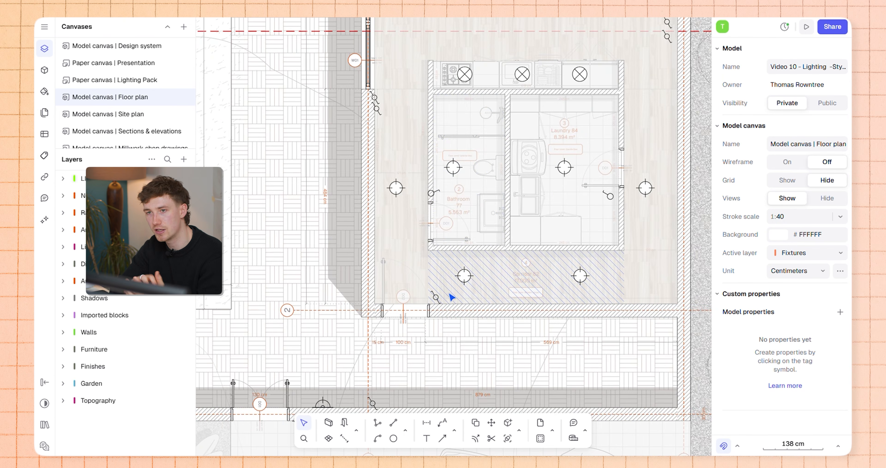
{"action": "scroll", "coordinate": [468, 214], "scroll_direction": "down", "scroll_amount": 1}
{"action": "middle_click_drag", "start_coordinate": [499, 135], "coordinate": [507, 272]}
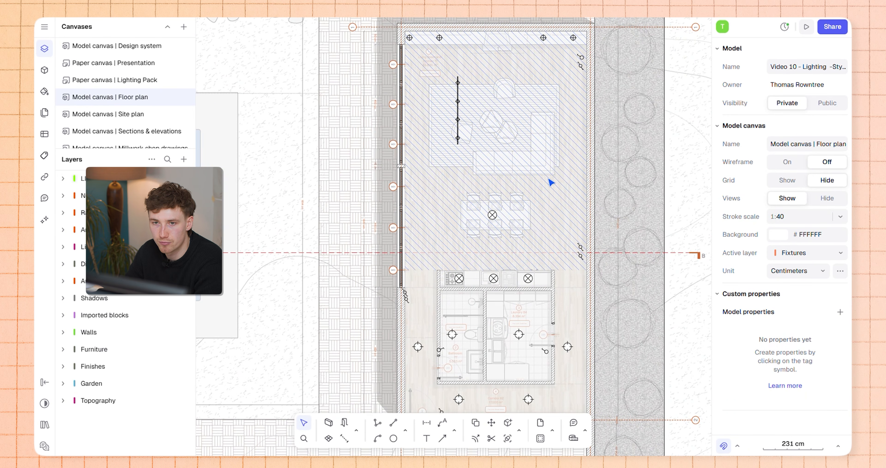
Draw an arc about 236 cm wide and 18 cm high linking two neighbouring ceiling lights in Corridor 70
{"action": "scroll", "coordinate": [502, 275], "scroll_direction": "up", "scroll_amount": 5}
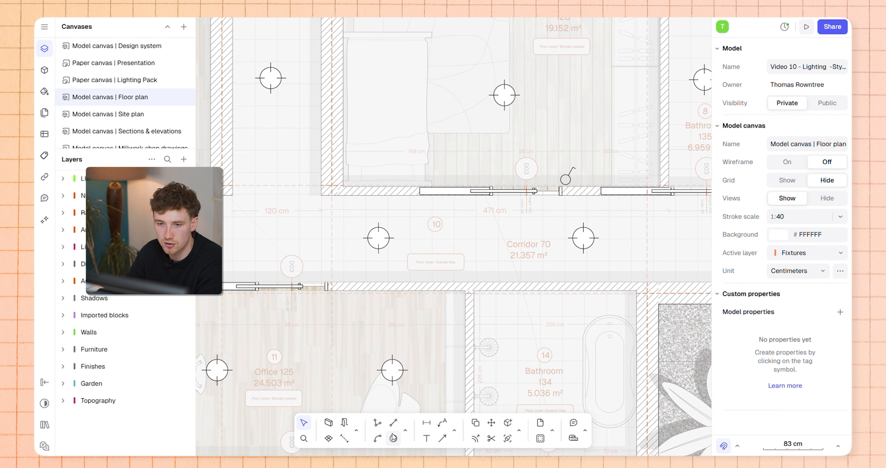
{"action": "left_click", "coordinate": [381, 441]}
{"action": "left_click", "coordinate": [395, 238]}
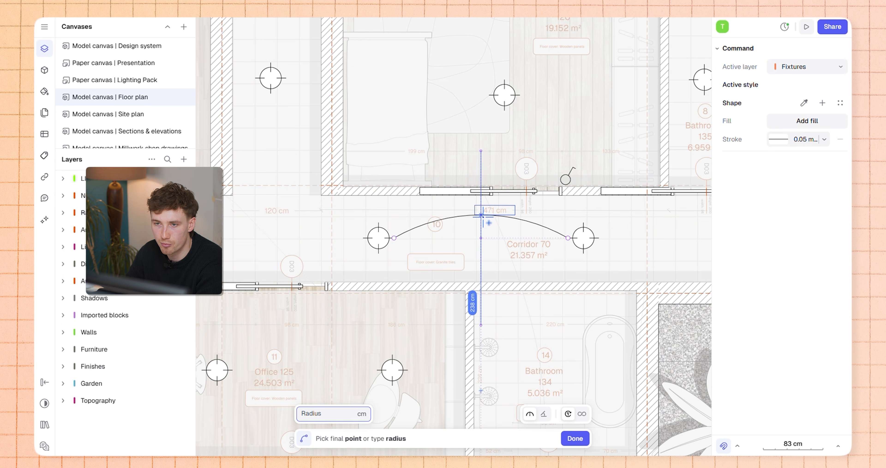
{"action": "left_click", "coordinate": [485, 226]}
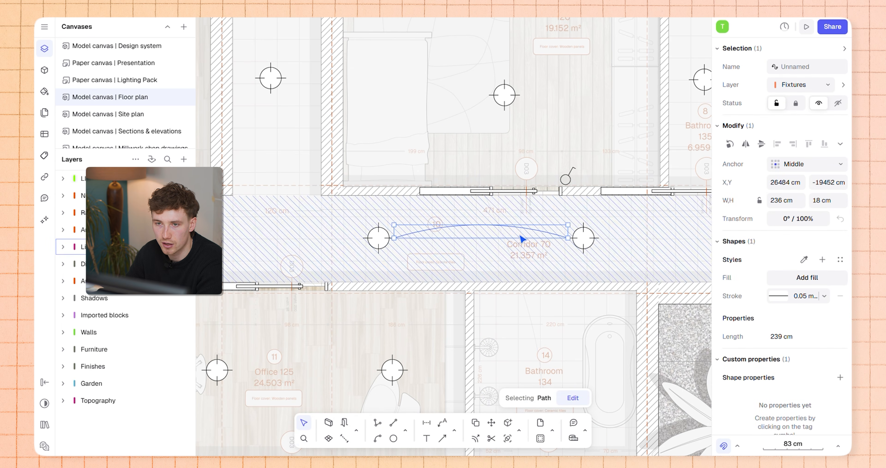
{"action": "key", "text": "Escape"}
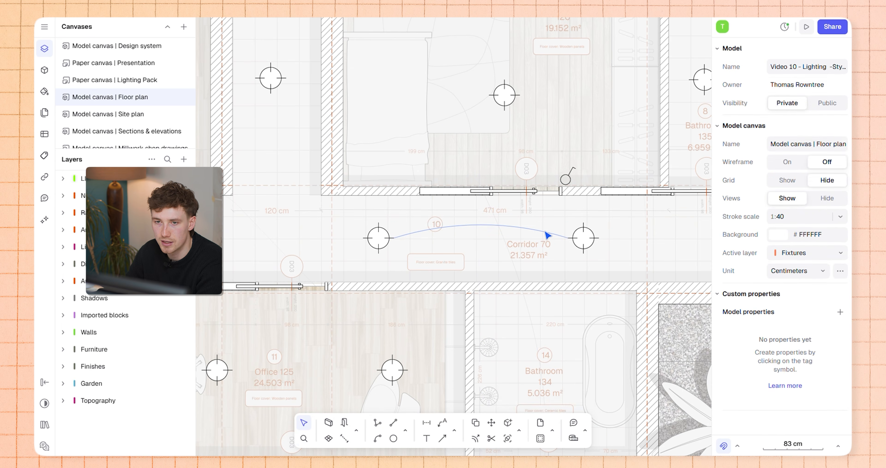
Copy the arc to the pair of ceiling lights at the deck end of Corridor 70 and stretch its end to meet the light
{"action": "left_click", "coordinate": [547, 232]}
{"action": "key", "text": "d"}
{"action": "left_click", "coordinate": [568, 237]}
{"action": "scroll", "coordinate": [454, 241], "scroll_direction": "left", "scroll_amount": 6}
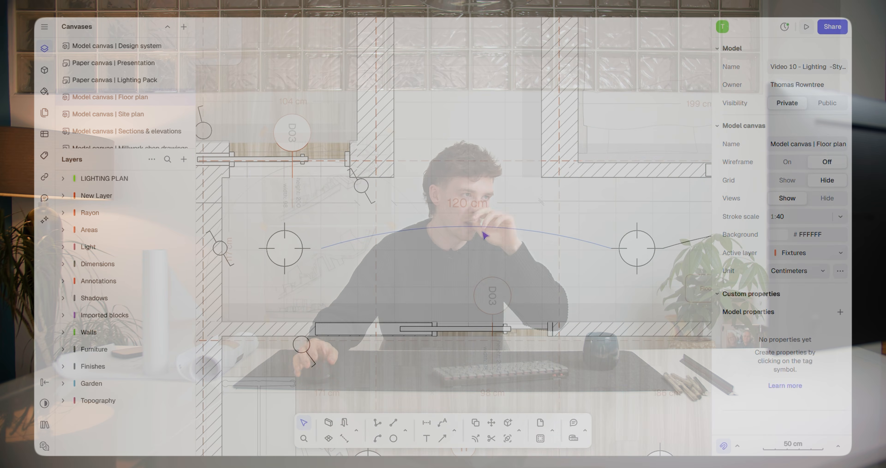
{"action": "double_click", "coordinate": [370, 235]}
{"action": "left_click_drag", "start_coordinate": [321, 248], "coordinate": [310, 248]}
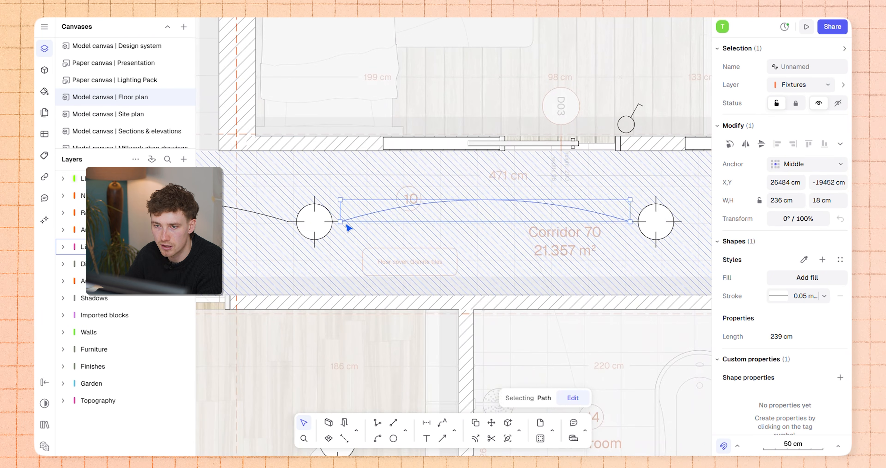
Copy the original corridor arc between the remaining neighbouring ceiling lights toward the garage end
{"action": "key", "text": "ctrl+d"}
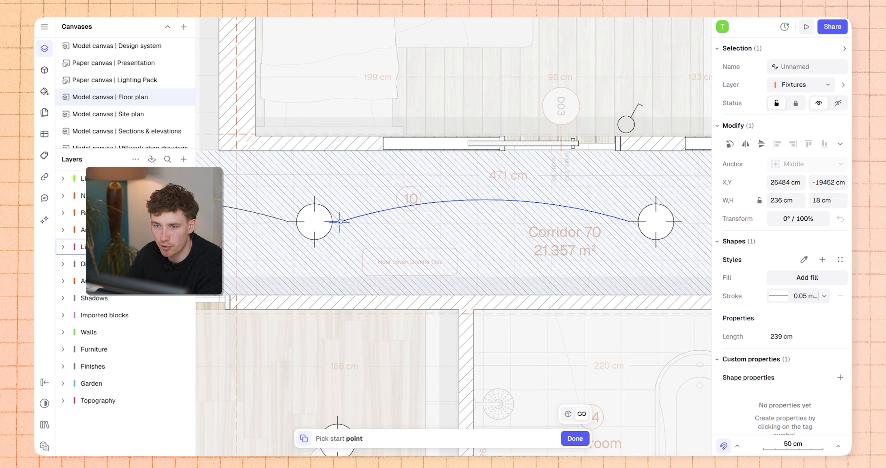
{"action": "left_click", "coordinate": [349, 229]}
{"action": "middle_click_drag", "start_coordinate": [360, 233], "coordinate": [333, 233]}
{"action": "scroll", "coordinate": [425, 223], "scroll_direction": "down", "scroll_amount": 3}
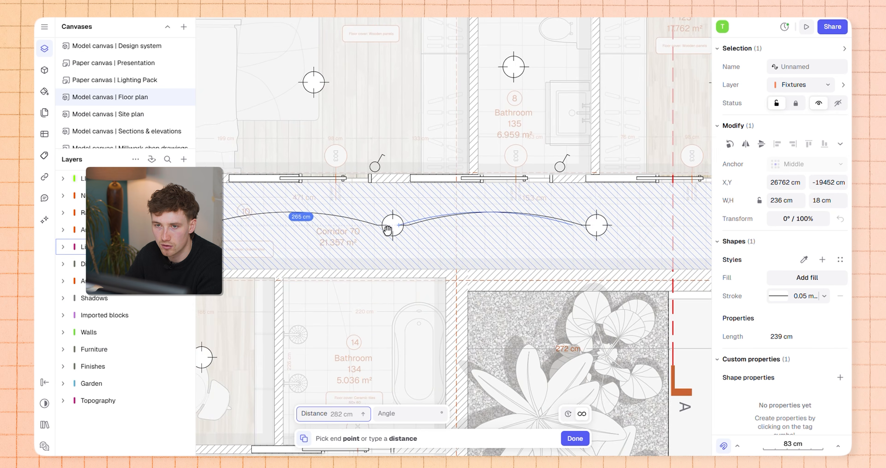
{"action": "middle_click_drag", "start_coordinate": [629, 246], "coordinate": [587, 238]}
{"action": "key", "text": "Escape"}
{"action": "key", "text": "Escape"}
Draw a short arc linking the first ceiling light of Corridor 70 to the switch on the end wall
{"action": "scroll", "coordinate": [587, 238], "scroll_direction": "down", "scroll_amount": 6}
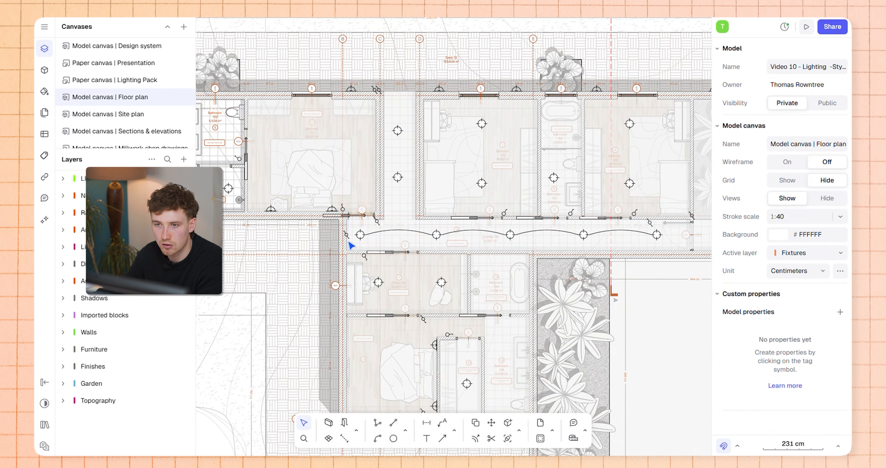
{"action": "scroll", "coordinate": [351, 246], "scroll_direction": "up", "scroll_amount": 9}
{"action": "middle_click_drag", "start_coordinate": [420, 289], "coordinate": [458, 304]}
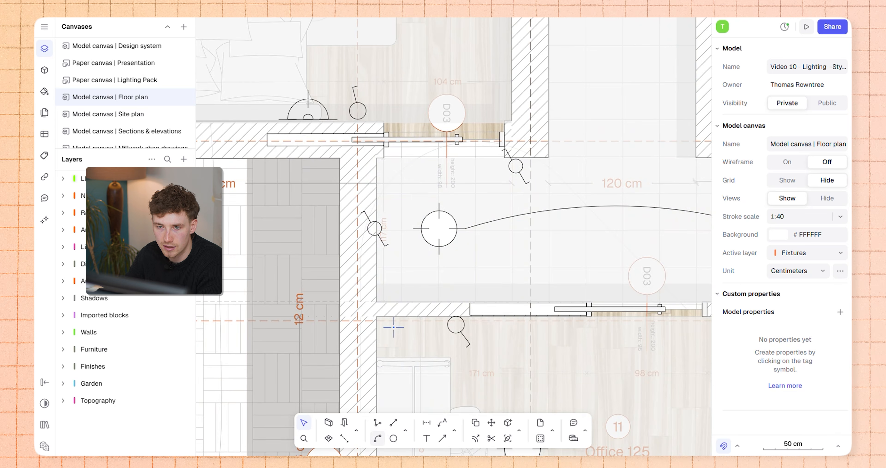
{"action": "scroll", "coordinate": [403, 231], "scroll_direction": "up", "scroll_amount": 3}
{"action": "left_click", "coordinate": [425, 224]}
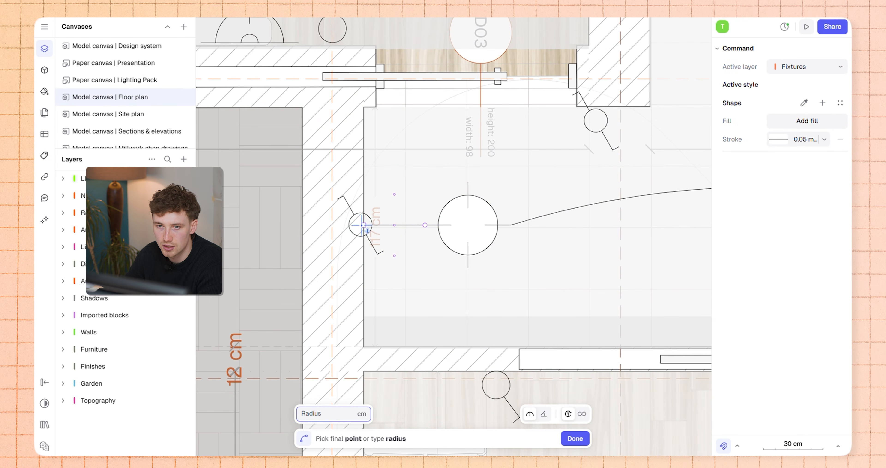
{"action": "scroll", "coordinate": [406, 219], "scroll_direction": "up", "scroll_amount": 6}
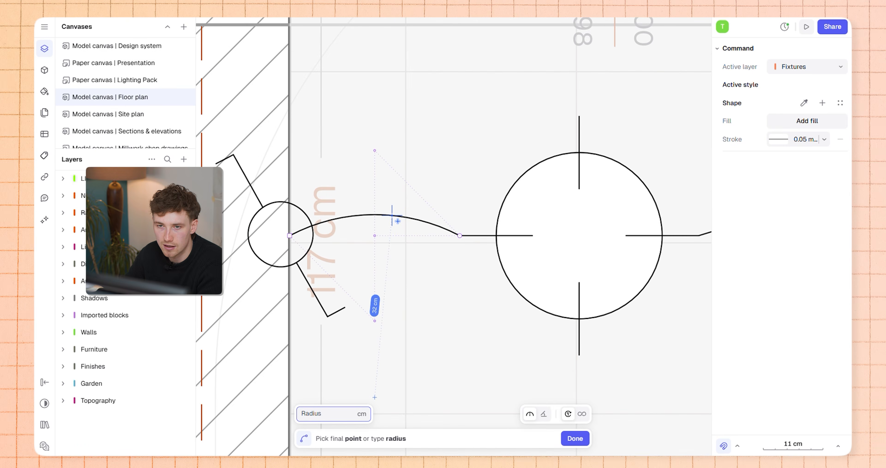
{"action": "left_click", "coordinate": [393, 216]}
{"action": "scroll", "coordinate": [386, 241], "scroll_direction": "down", "scroll_amount": 3}
{"action": "middle_click_drag", "start_coordinate": [386, 241], "coordinate": [448, 232]}
{"action": "key", "text": "Escape"}
{"action": "scroll", "coordinate": [457, 232], "scroll_direction": "down", "scroll_amount": 6}
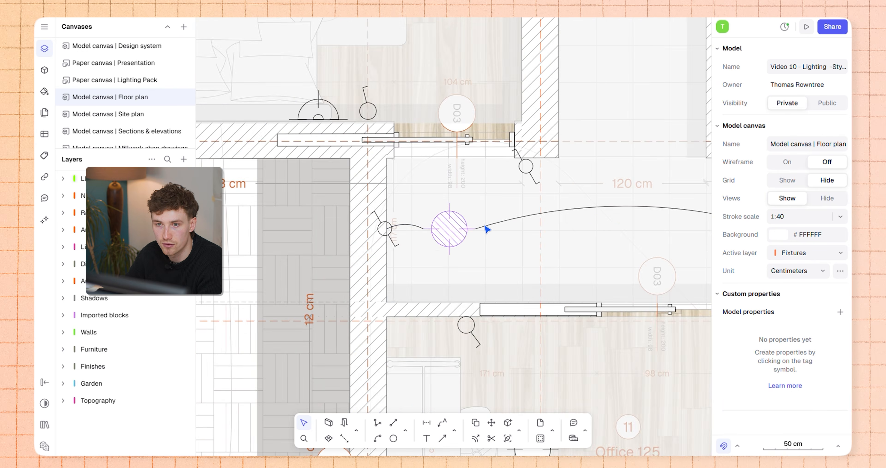
Draw an arc from the switch on the deck-side wall to the nearest ceiling light in the 120 cm wide passage
{"action": "scroll", "coordinate": [487, 223], "scroll_direction": "up", "scroll_amount": 3}
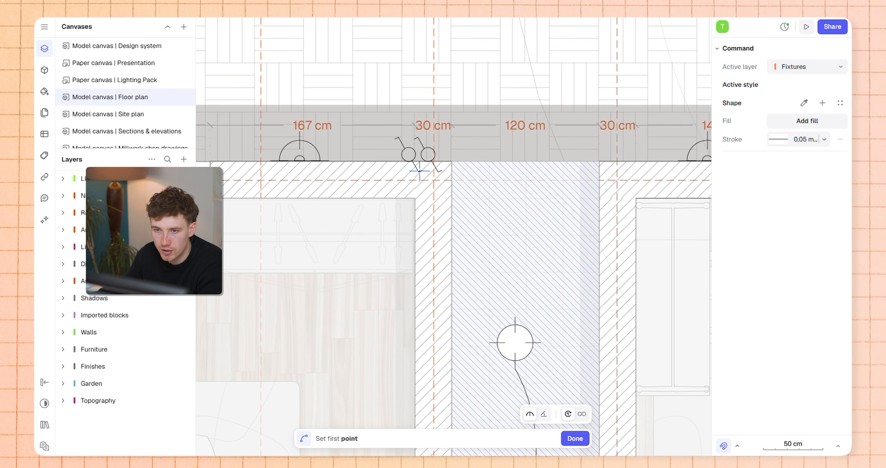
{"action": "left_click", "coordinate": [434, 161]}
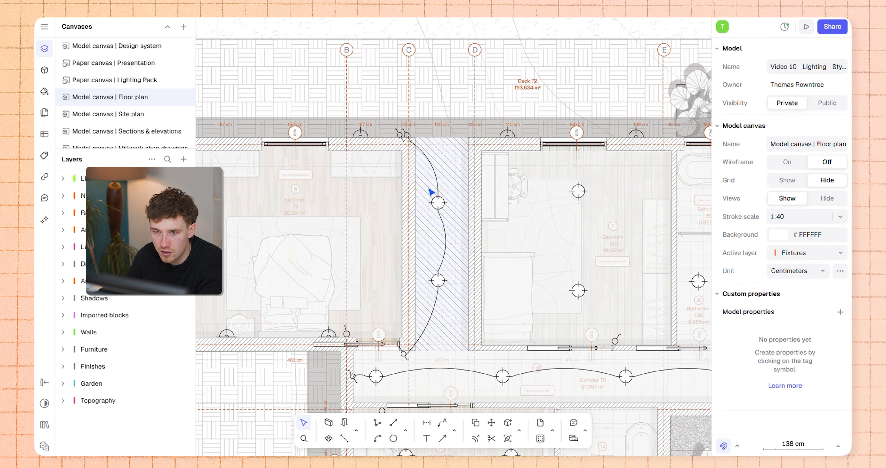
{"action": "scroll", "coordinate": [406, 241], "scroll_direction": "up", "scroll_amount": 5}
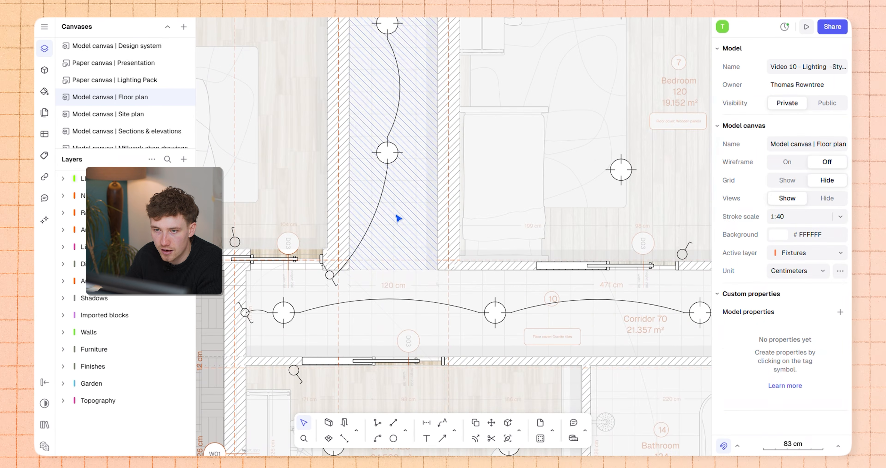
{"action": "left_click", "coordinate": [372, 304]}
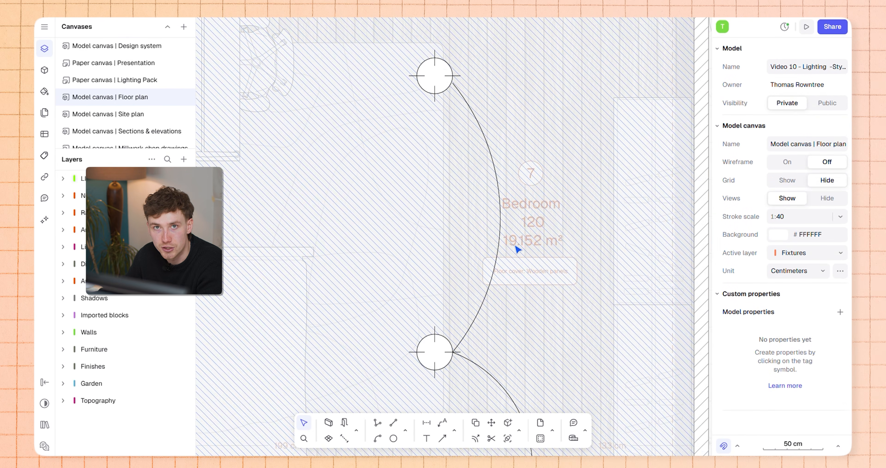
Examine the arcs linking lights and switches across the bedrooms, bathroom, deck wall and garage
{"action": "scroll", "coordinate": [518, 249], "scroll_direction": "down", "scroll_amount": 5}
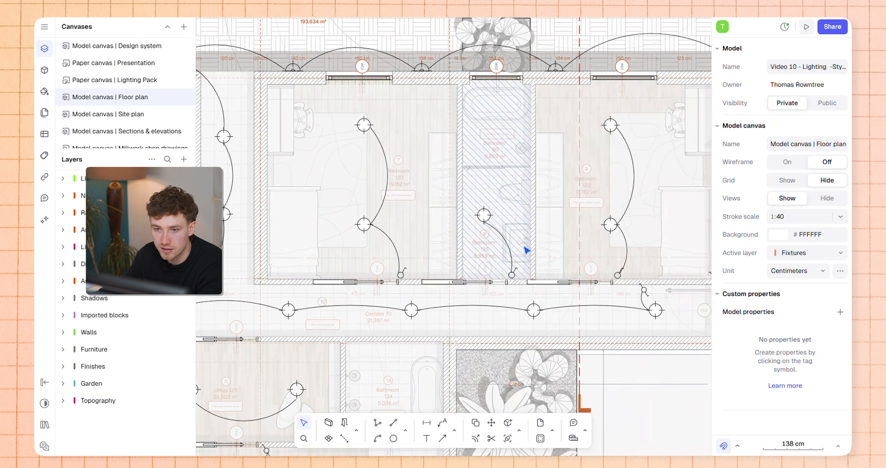
{"action": "middle_click_drag", "start_coordinate": [603, 138], "coordinate": [522, 150]}
{"action": "scroll", "coordinate": [518, 262], "scroll_direction": "down", "scroll_amount": 3}
{"action": "middle_click_drag", "start_coordinate": [519, 262], "coordinate": [433, 281]}
{"action": "middle_click_drag", "start_coordinate": [560, 267], "coordinate": [479, 255]}
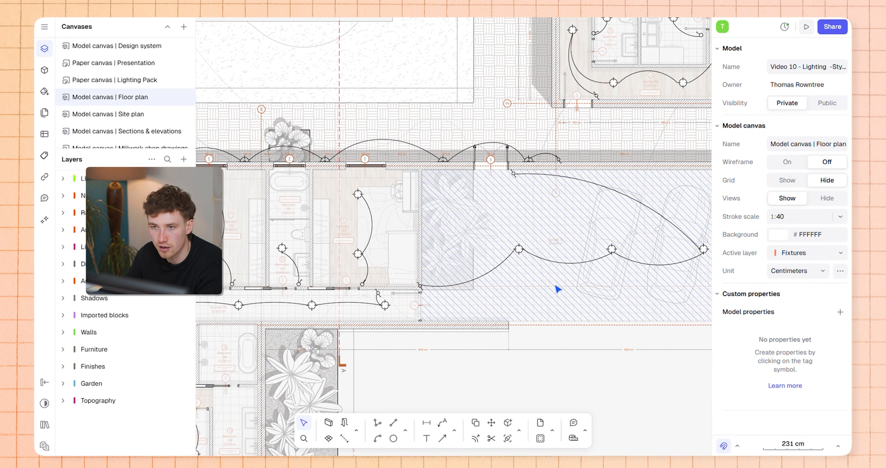
{"action": "middle_click_drag", "start_coordinate": [558, 289], "coordinate": [570, 249]}
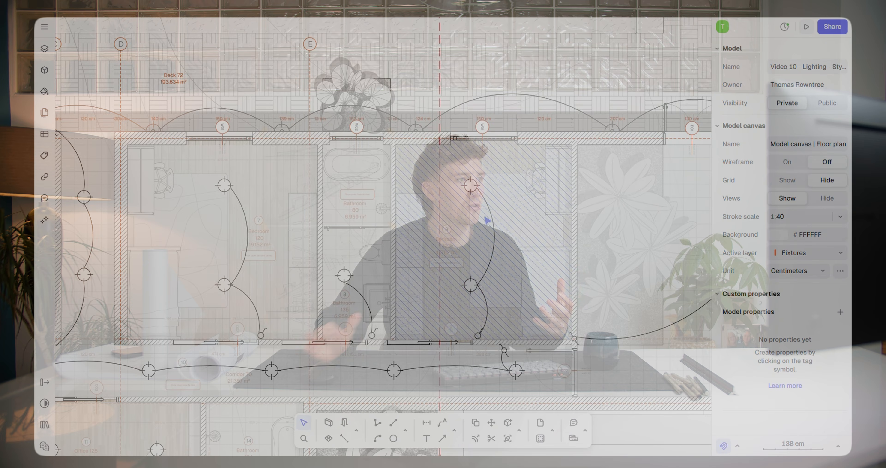
Look over the linked lighting circuits of the whole house, from the kitchen wing to Corridor 70 and Office 125
{"action": "scroll", "coordinate": [422, 257], "scroll_direction": "down", "scroll_amount": 8}
{"action": "middle_click_drag", "start_coordinate": [488, 193], "coordinate": [413, 240]}
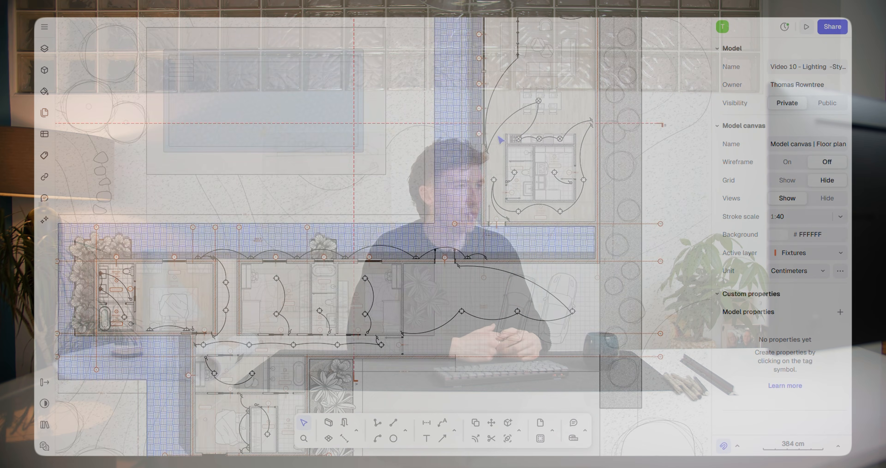
{"action": "scroll", "coordinate": [496, 162], "scroll_direction": "down", "scroll_amount": 4}
{"action": "scroll", "coordinate": [383, 252], "scroll_direction": "up", "scroll_amount": 8}
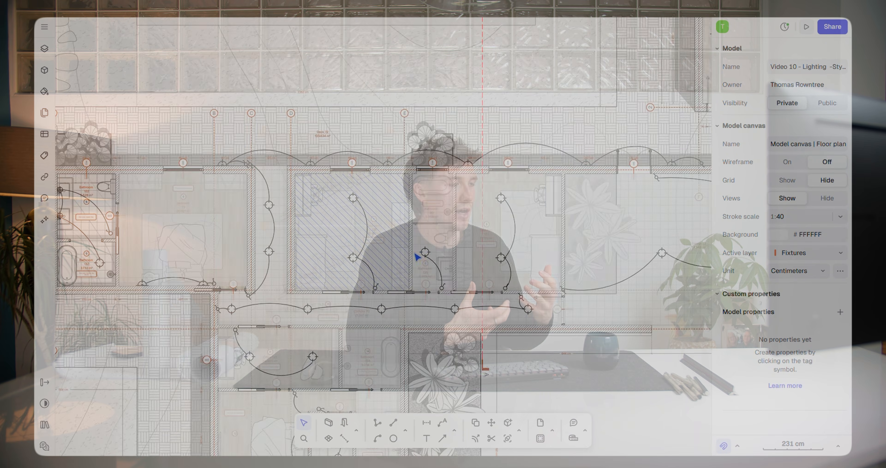
{"action": "middle_click_drag", "start_coordinate": [355, 311], "coordinate": [434, 243]}
{"action": "scroll", "coordinate": [380, 244], "scroll_direction": "up", "scroll_amount": 5}
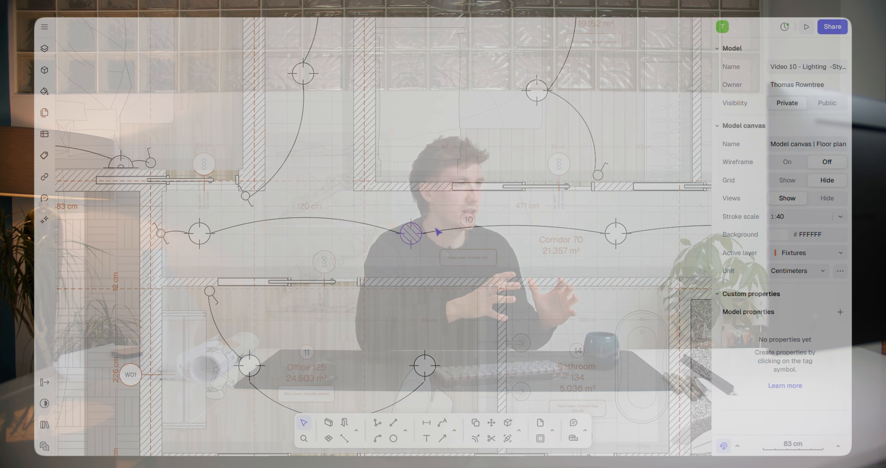
Examine the arcs linking the lights and switches across the house, especially the circuit in Corridor 70
{"action": "left_click", "coordinate": [402, 237]}
{"action": "key", "text": "Escape"}
{"action": "scroll", "coordinate": [413, 263], "scroll_direction": "down", "scroll_amount": 8}
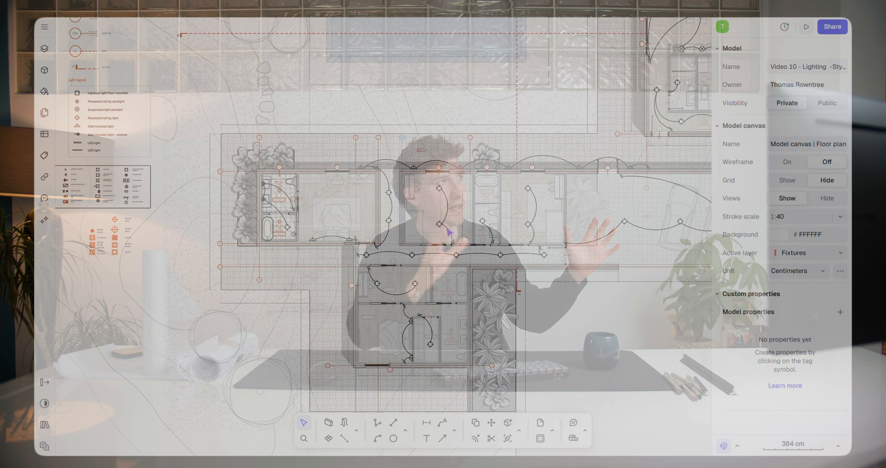
{"action": "scroll", "coordinate": [434, 260], "scroll_direction": "up", "scroll_amount": 8}
{"action": "left_click", "coordinate": [382, 243]}
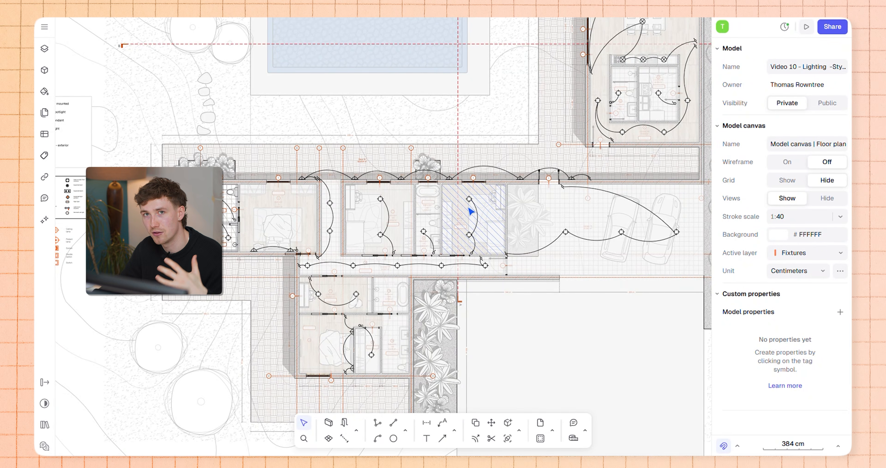
{"action": "scroll", "coordinate": [471, 206], "scroll_direction": "up", "scroll_amount": 5}
{"action": "scroll", "coordinate": [413, 256], "scroll_direction": "down", "scroll_amount": 5}
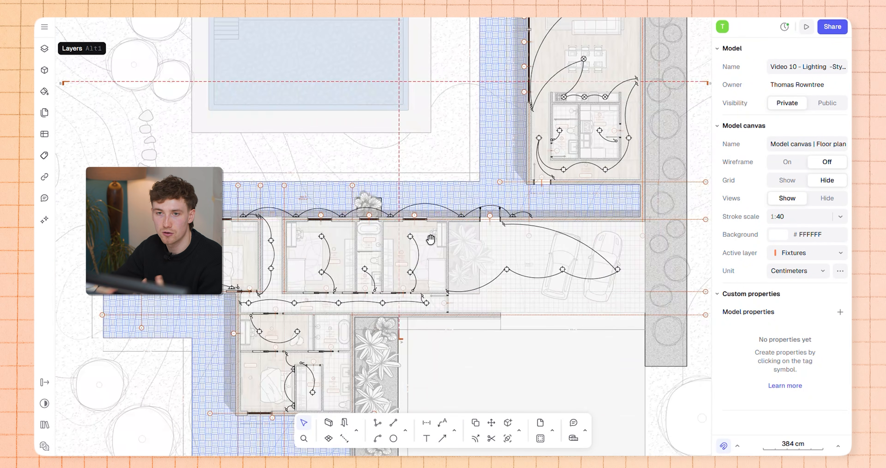
{"action": "scroll", "coordinate": [357, 241], "scroll_direction": "up", "scroll_amount": 4}
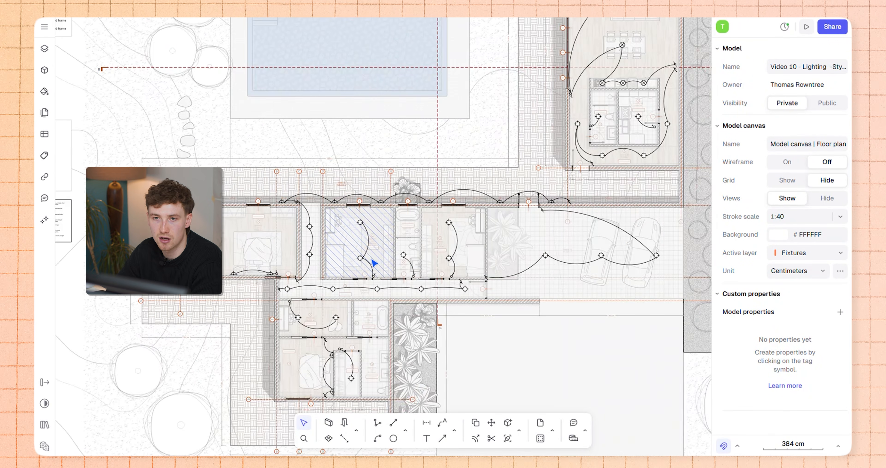
{"action": "scroll", "coordinate": [392, 244], "scroll_direction": "up", "scroll_amount": 5}
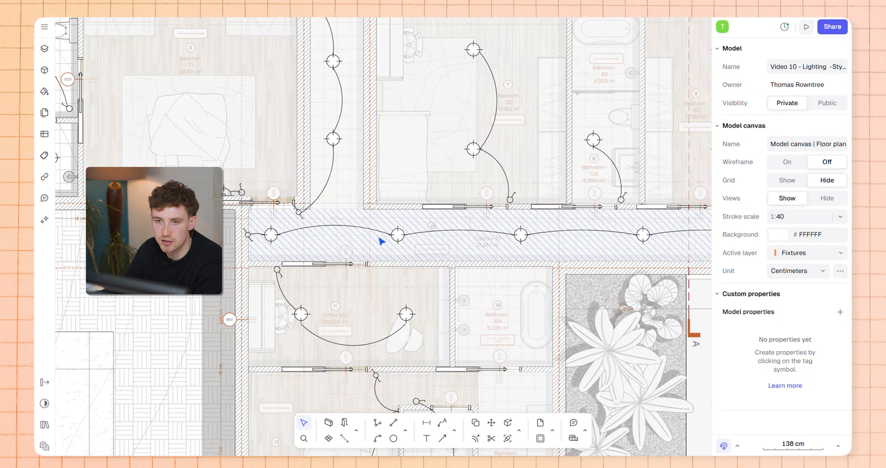
{"action": "left_click", "coordinate": [449, 232]}
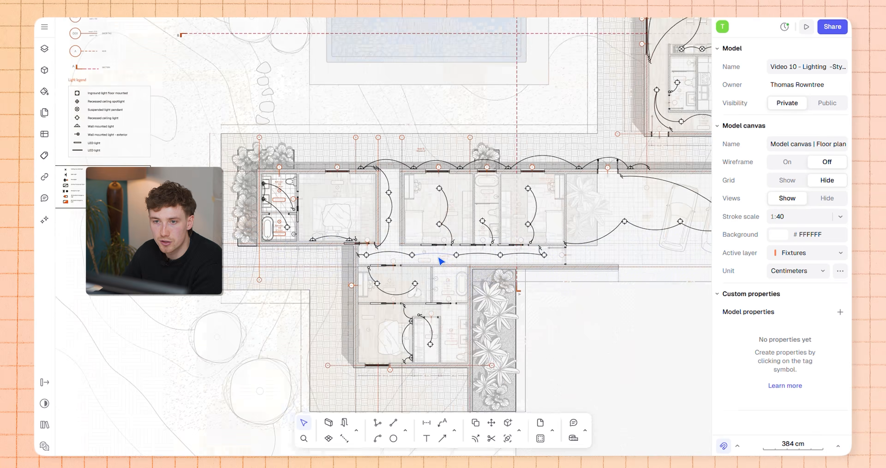
Give the Corridor 70 arc between the second and third ceiling lights a dashed orange FF530F stroke and reduce its opacity
{"action": "scroll", "coordinate": [433, 255], "scroll_direction": "up", "scroll_amount": 5}
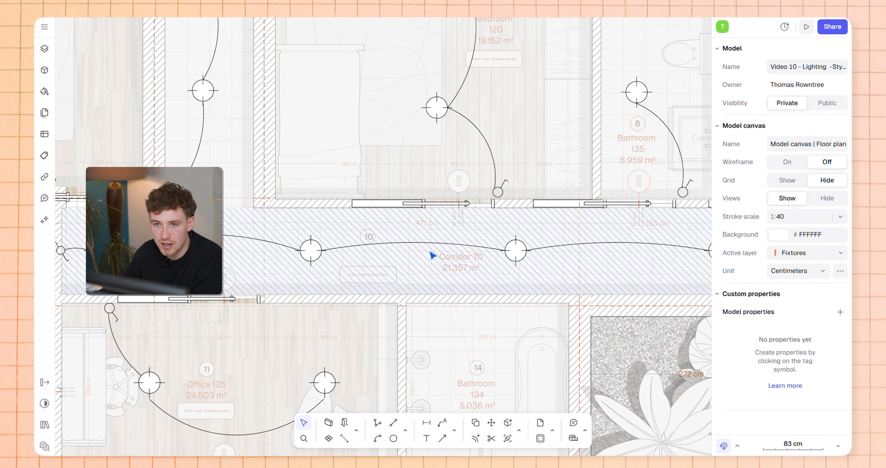
{"action": "left_click", "coordinate": [424, 256]}
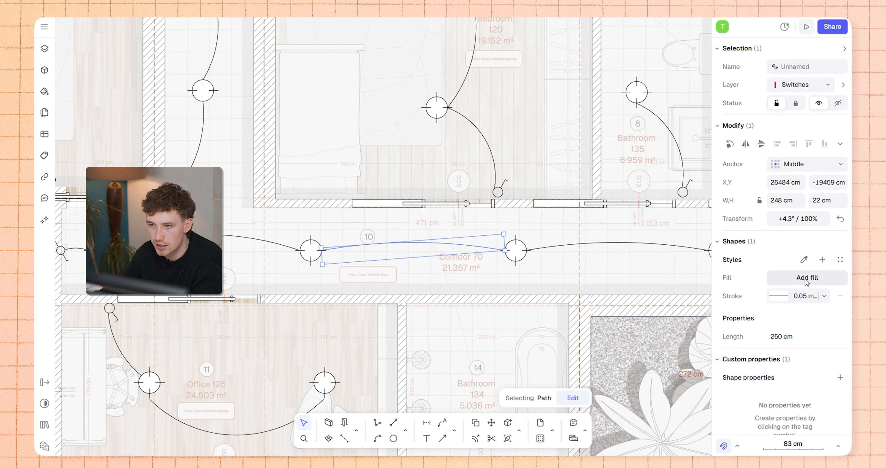
{"action": "left_click", "coordinate": [780, 297]}
{"action": "left_click", "coordinate": [637, 303]}
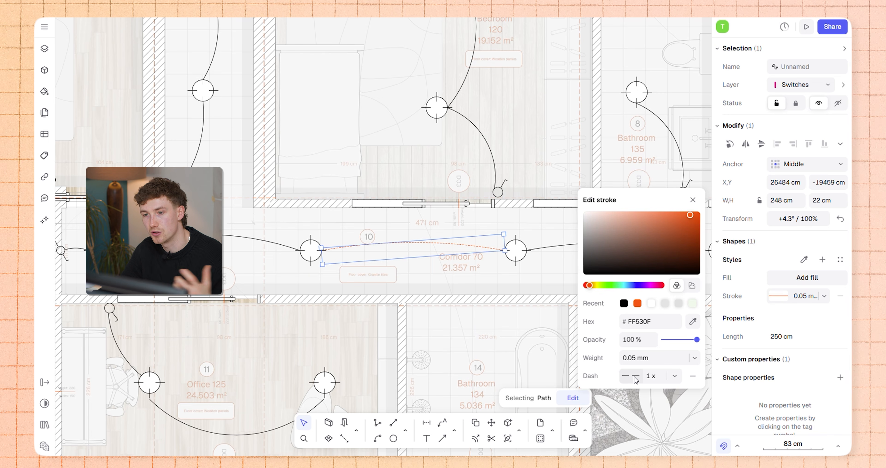
{"action": "left_click", "coordinate": [659, 377]}
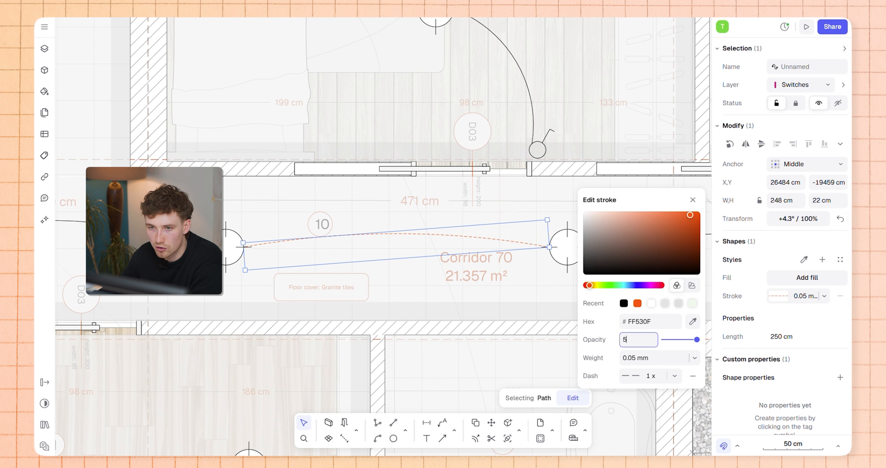
{"action": "left_click", "coordinate": [496, 274]}
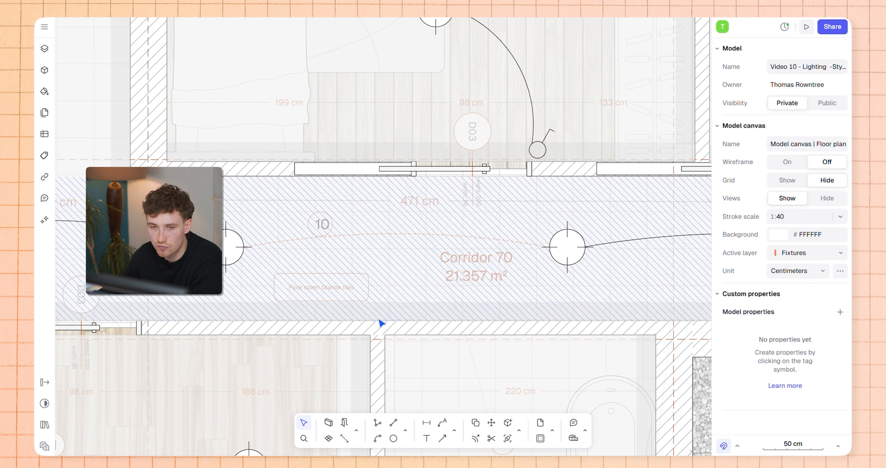
Save the dashed orange arc's appearance as a style named Orange Cabling
{"action": "scroll", "coordinate": [409, 209], "scroll_direction": "down", "scroll_amount": 5}
{"action": "middle_click_drag", "start_coordinate": [430, 223], "coordinate": [465, 247]}
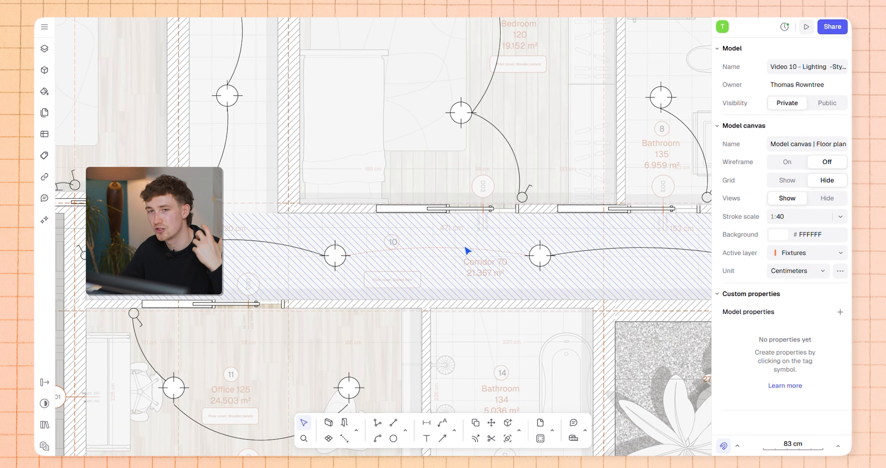
{"action": "left_click", "coordinate": [456, 251]}
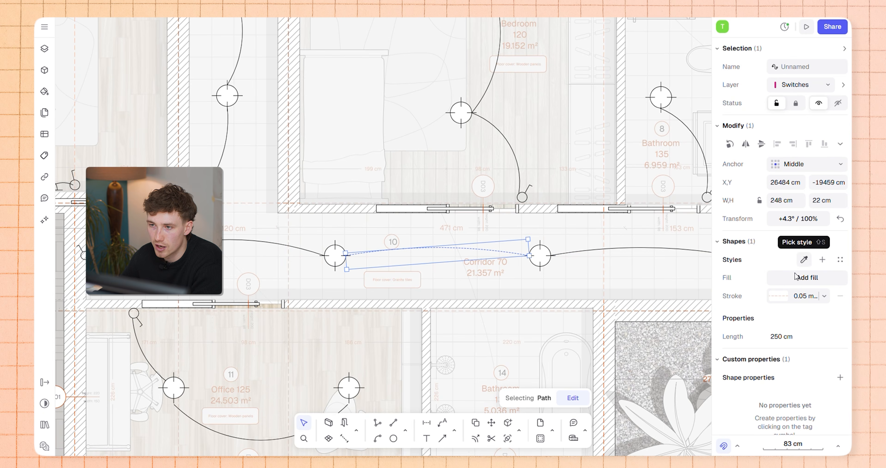
{"action": "left_click", "coordinate": [823, 260]}
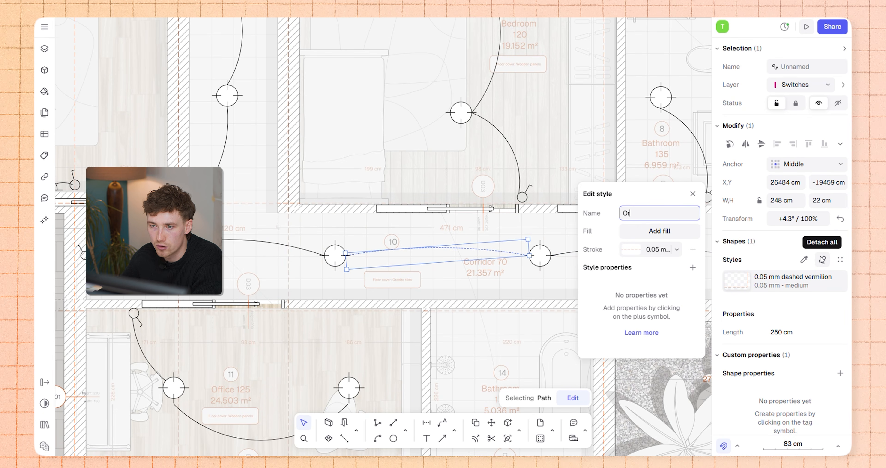
Apply the Orange Cabling style to the adjacent Corridor 70 arc by picking it from the dashed arc
{"action": "left_click", "coordinate": [573, 252]}
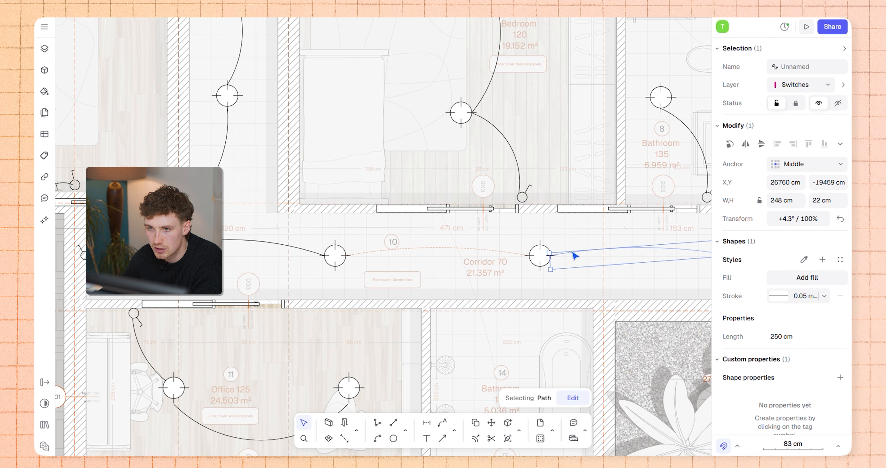
{"action": "left_click", "coordinate": [804, 260]}
{"action": "left_click", "coordinate": [507, 246]}
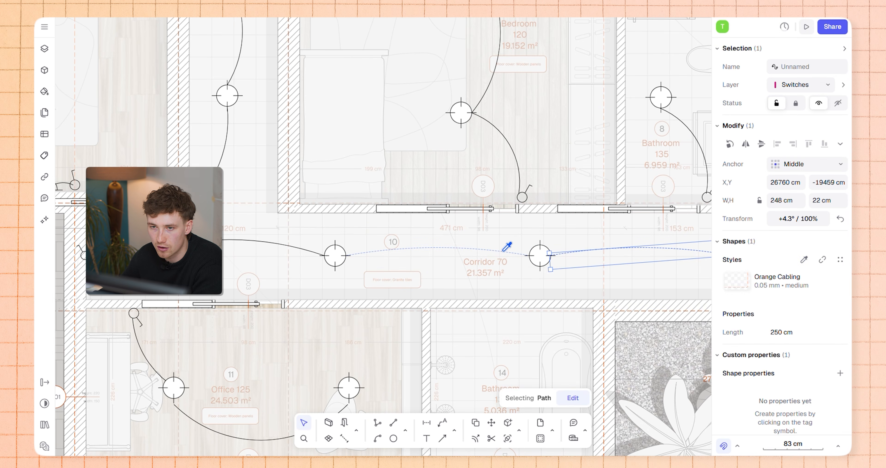
{"action": "left_click", "coordinate": [564, 273]}
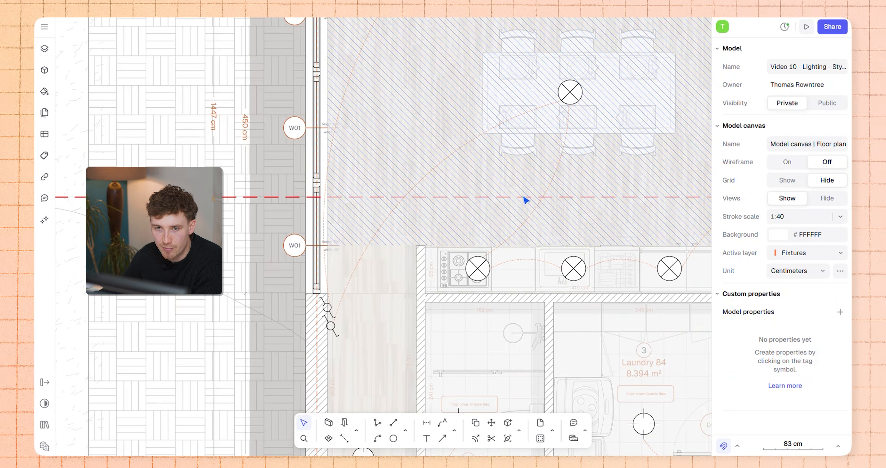
Open the Recessed ceiling light block in Corridor 70 for editing
{"action": "scroll", "coordinate": [524, 198], "scroll_direction": "down", "scroll_amount": 10}
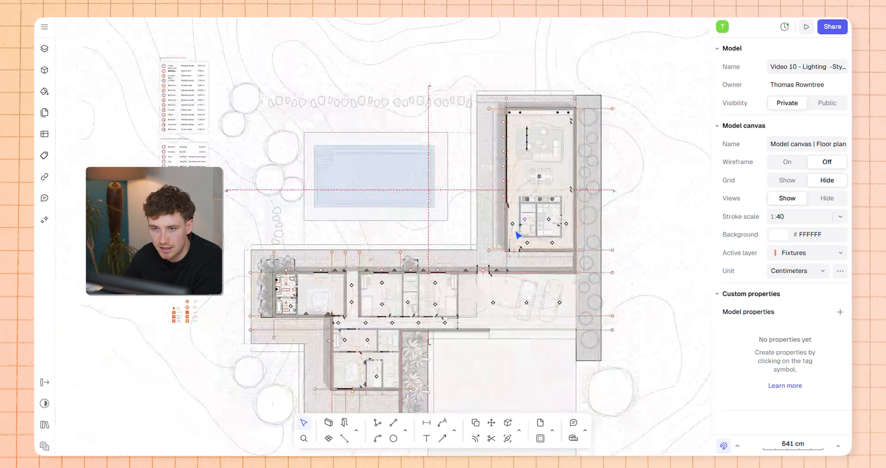
{"action": "middle_click_drag", "start_coordinate": [519, 234], "coordinate": [564, 203]}
{"action": "scroll", "coordinate": [409, 314], "scroll_direction": "up", "scroll_amount": 8}
{"action": "scroll", "coordinate": [453, 255], "scroll_direction": "down", "scroll_amount": 5}
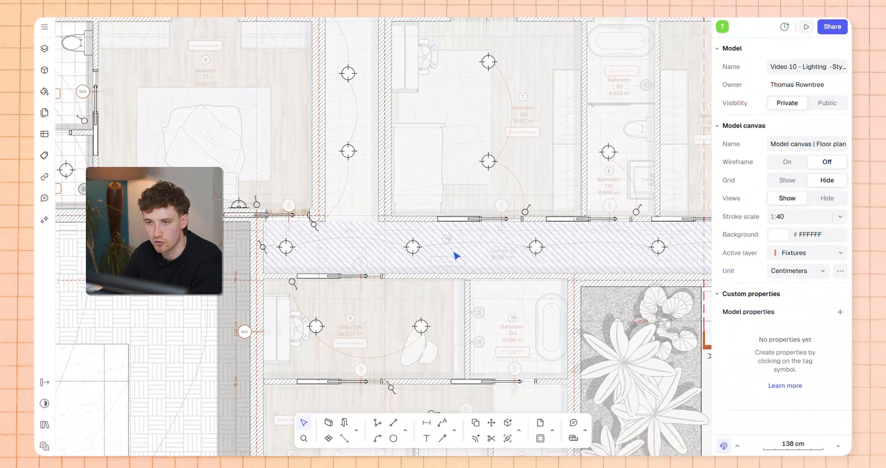
{"action": "scroll", "coordinate": [380, 239], "scroll_direction": "up", "scroll_amount": 5}
{"action": "scroll", "coordinate": [406, 260], "scroll_direction": "up", "scroll_amount": 5}
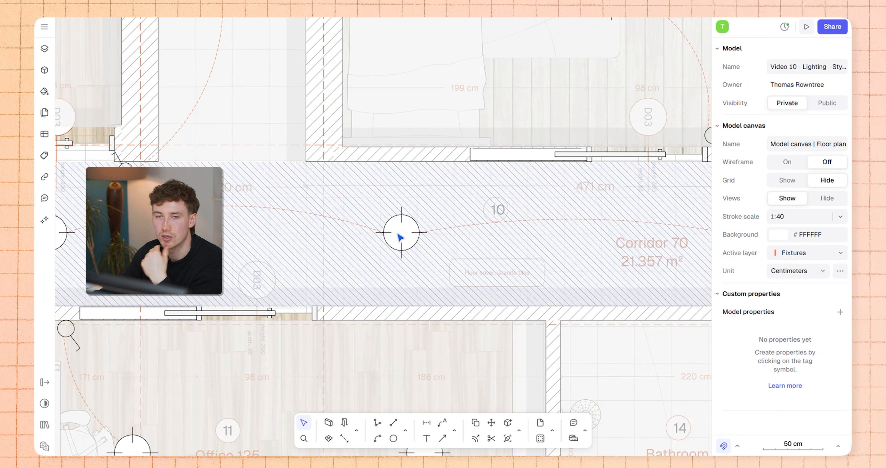
{"action": "double_click", "coordinate": [390, 235]}
{"action": "scroll", "coordinate": [396, 235], "scroll_direction": "up", "scroll_amount": 5}
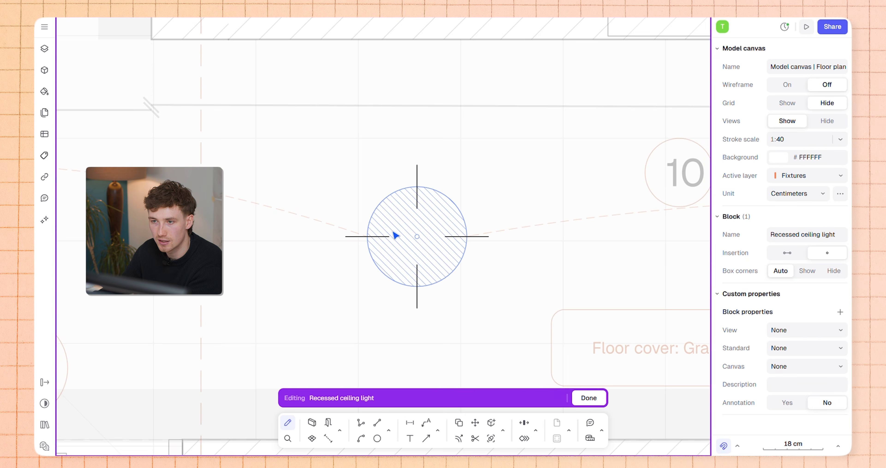
Set the stroke of the crosshair lines' Fixture Lines style to orange FF530F with a 0.1 mm weight
{"action": "left_click", "coordinate": [417, 183]}
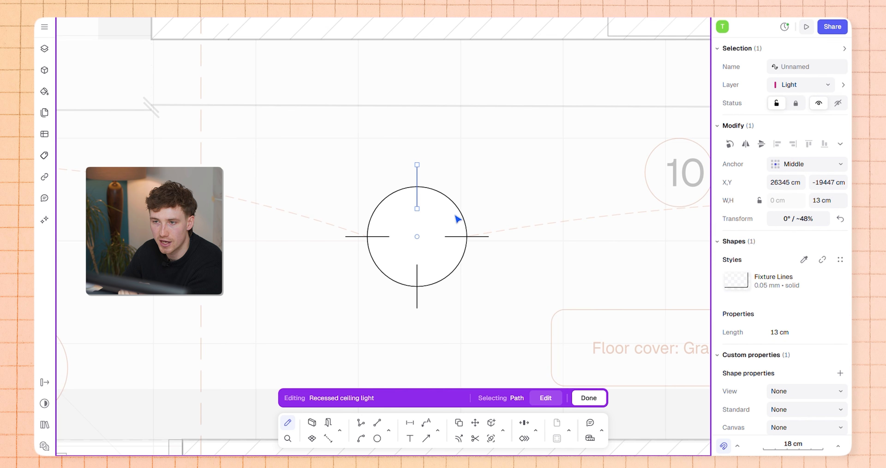
{"action": "left_click", "coordinate": [462, 215]}
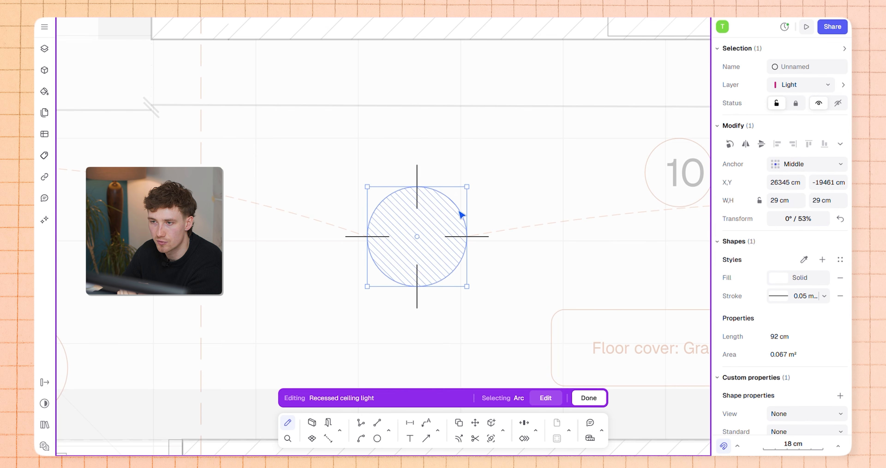
{"action": "left_click", "coordinate": [417, 174]}
{"action": "left_click", "coordinate": [840, 282]}
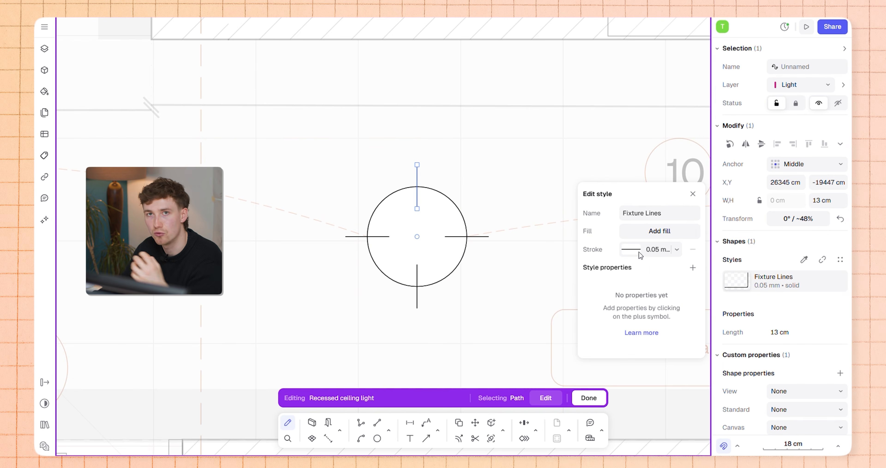
{"action": "left_click", "coordinate": [632, 249]}
{"action": "left_click", "coordinate": [624, 298]}
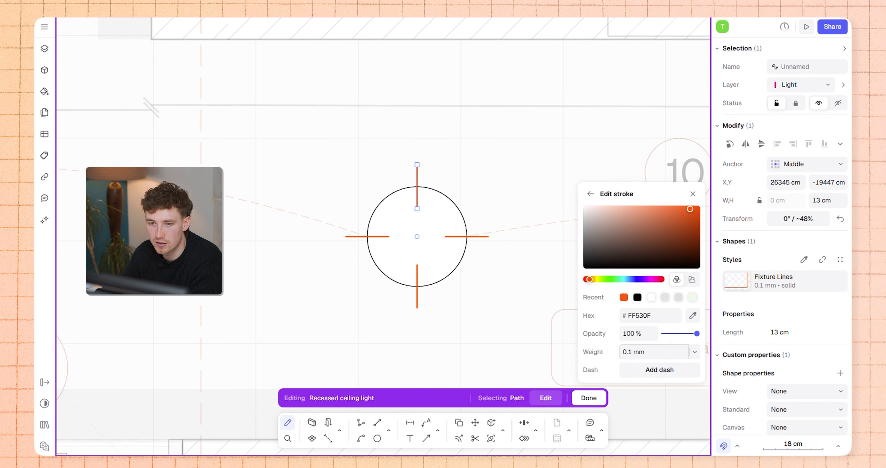
Set the light symbol's circle stroke to orange FF530F and finish editing the block
{"action": "left_click", "coordinate": [451, 208]}
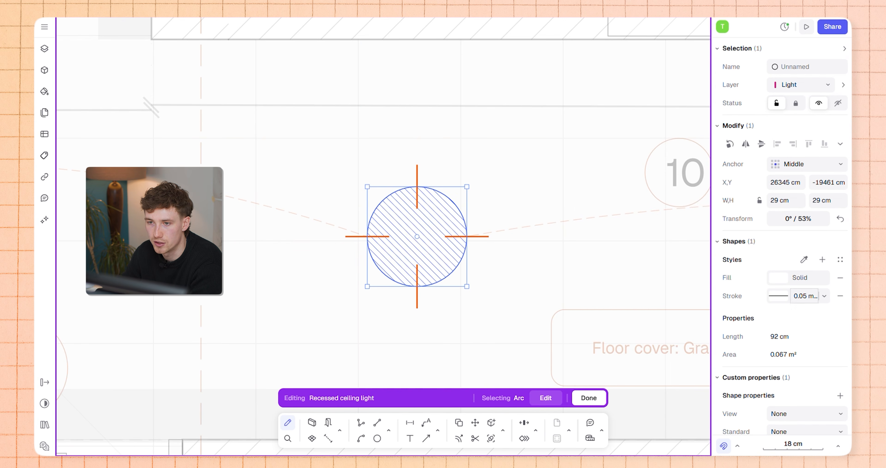
{"action": "left_click", "coordinate": [778, 277]}
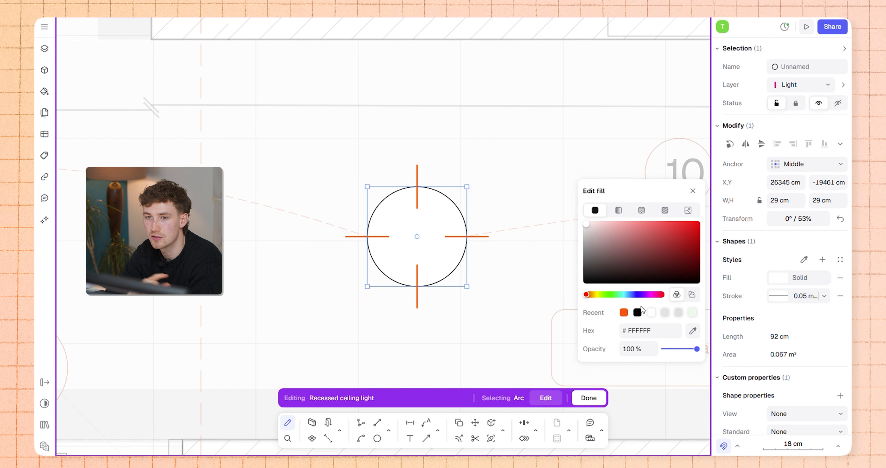
{"action": "left_click", "coordinate": [779, 295]}
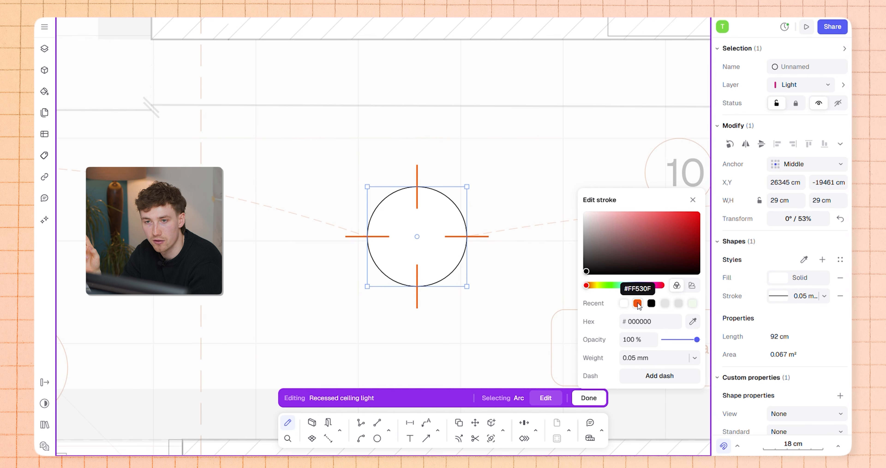
{"action": "left_click", "coordinate": [637, 303]}
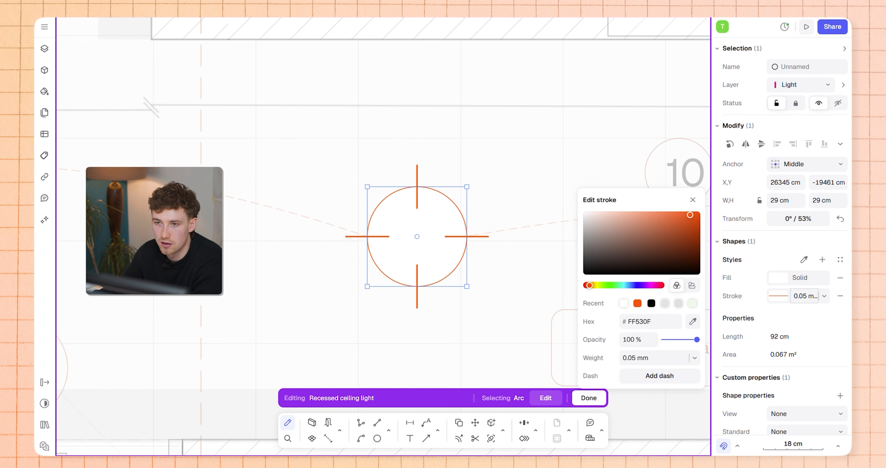
{"action": "key", "text": "Escape"}
{"action": "key", "text": "Escape"}
{"action": "key", "text": "Escape"}
{"action": "scroll", "coordinate": [432, 254], "scroll_direction": "down", "scroll_amount": 8}
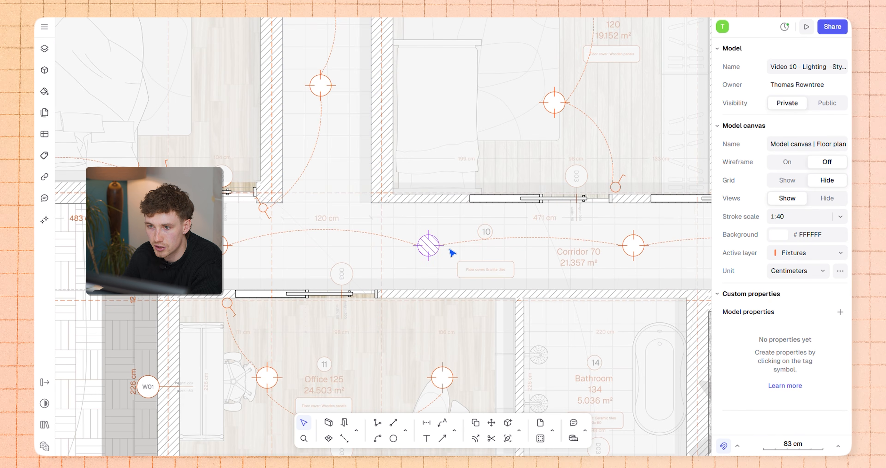
Inspect the Double switch block's line style beside the bedroom door and look over the orange lights and switches around Corridor 70
{"action": "scroll", "coordinate": [349, 117], "scroll_direction": "up", "scroll_amount": 8}
{"action": "scroll", "coordinate": [418, 245], "scroll_direction": "down", "scroll_amount": 6}
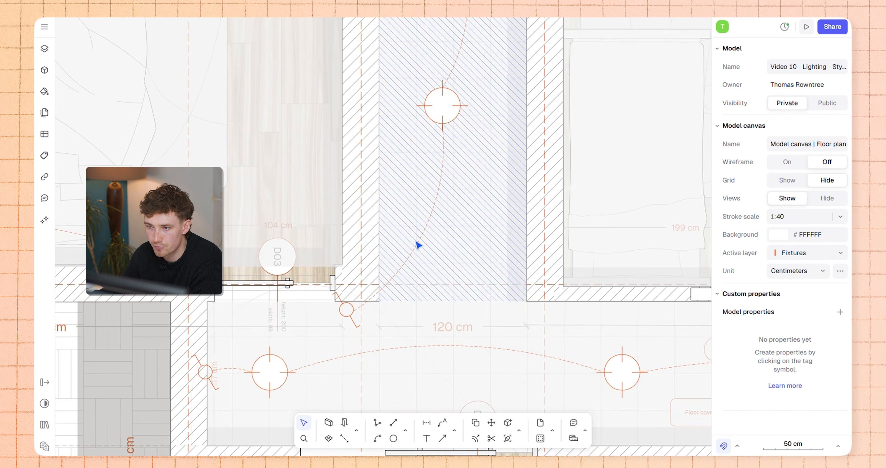
{"action": "scroll", "coordinate": [337, 319], "scroll_direction": "up", "scroll_amount": 10}
{"action": "double_click", "coordinate": [348, 335]}
{"action": "key", "text": "Escape"}
{"action": "key", "text": "Escape"}
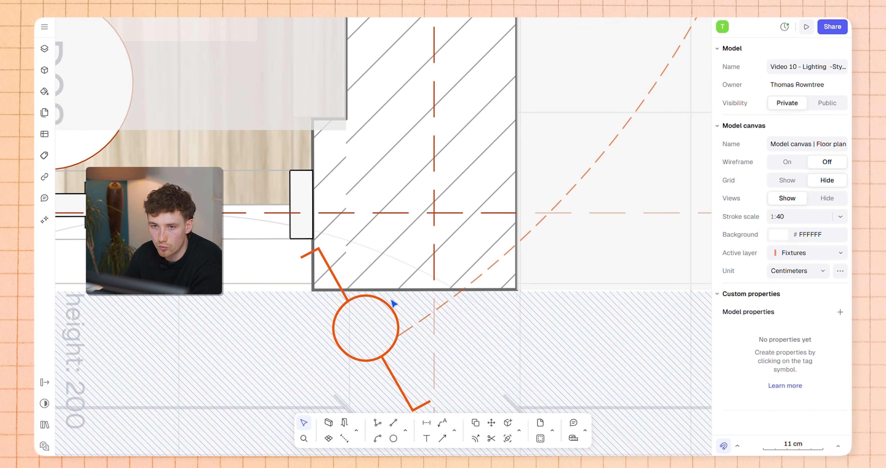
{"action": "middle_click_drag", "start_coordinate": [366, 299], "coordinate": [413, 206]}
{"action": "double_click", "coordinate": [414, 209]}
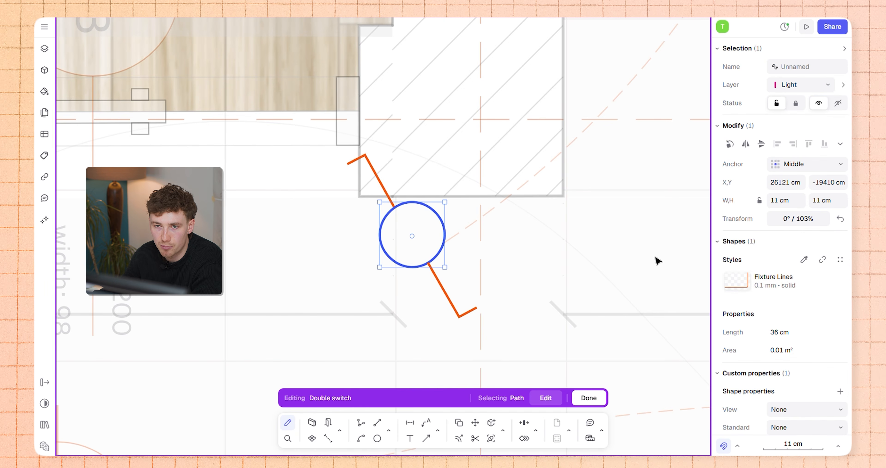
{"action": "key", "text": "Escape"}
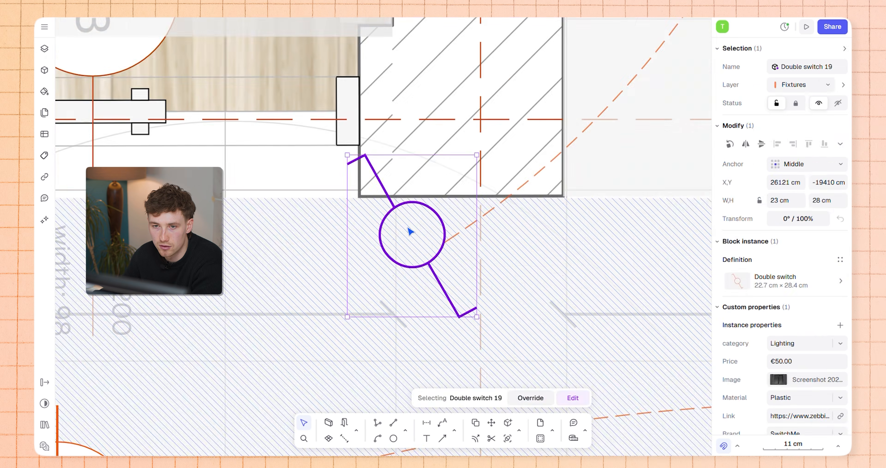
{"action": "key", "text": "Escape"}
{"action": "scroll", "coordinate": [416, 235], "scroll_direction": "down", "scroll_amount": 5}
{"action": "scroll", "coordinate": [307, 192], "scroll_direction": "up", "scroll_amount": 5}
{"action": "scroll", "coordinate": [331, 200], "scroll_direction": "down", "scroll_amount": 10}
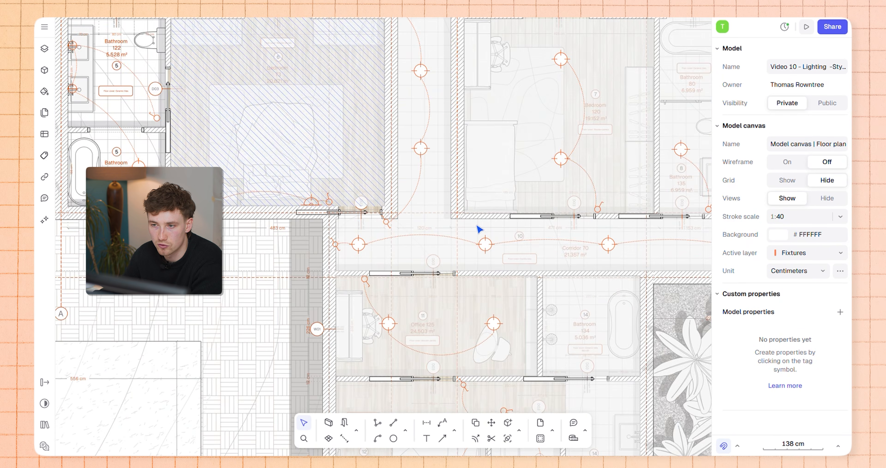
Open the Suspended light pendant block above the kitchen counter for editing and open its circle's Fixture Fill style
{"action": "scroll", "coordinate": [408, 217], "scroll_direction": "up", "scroll_amount": 3}
{"action": "scroll", "coordinate": [412, 269], "scroll_direction": "up", "scroll_amount": 3}
{"action": "scroll", "coordinate": [363, 305], "scroll_direction": "up", "scroll_amount": 5}
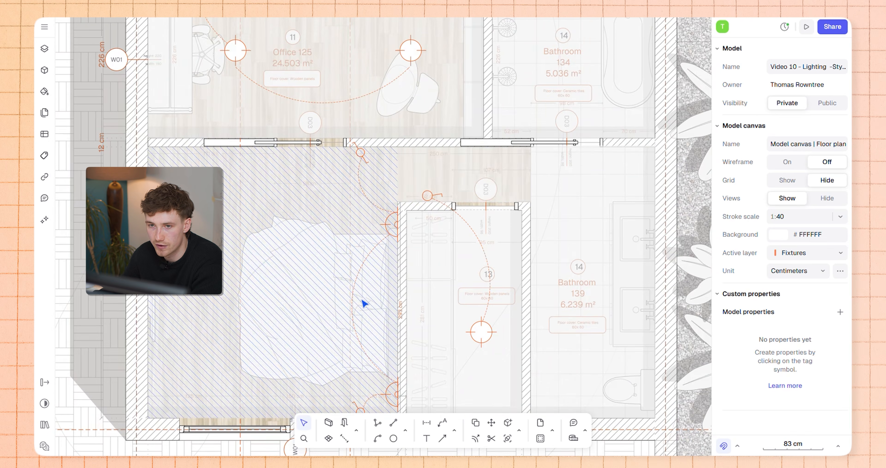
{"action": "scroll", "coordinate": [465, 180], "scroll_direction": "down", "scroll_amount": 5}
{"action": "middle_click_drag", "start_coordinate": [423, 230], "coordinate": [388, 275]}
{"action": "scroll", "coordinate": [387, 275], "scroll_direction": "down", "scroll_amount": 5}
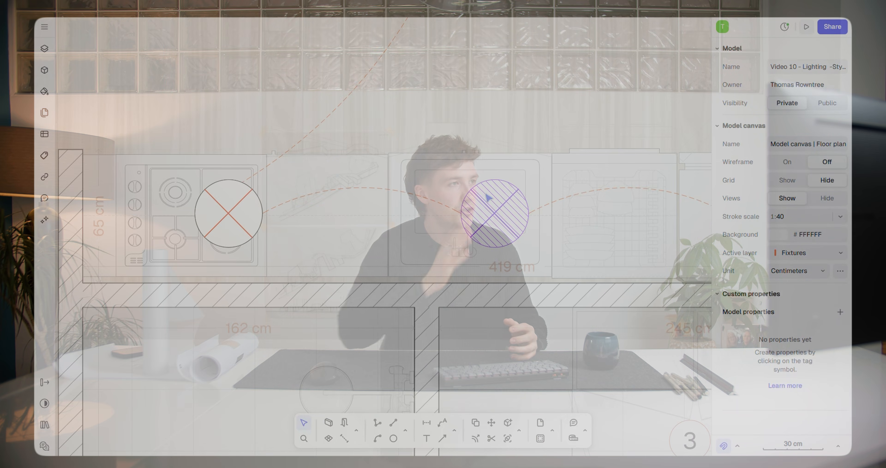
{"action": "double_click", "coordinate": [503, 189]}
{"action": "left_click", "coordinate": [503, 188]}
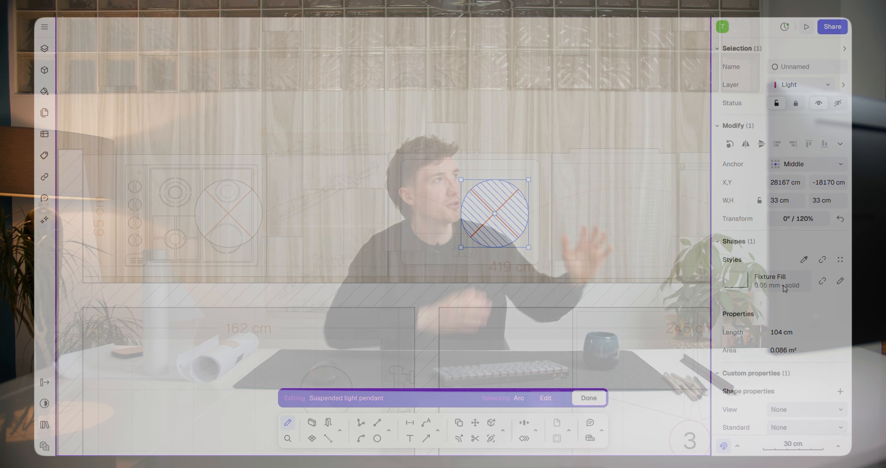
{"action": "left_click", "coordinate": [840, 282]}
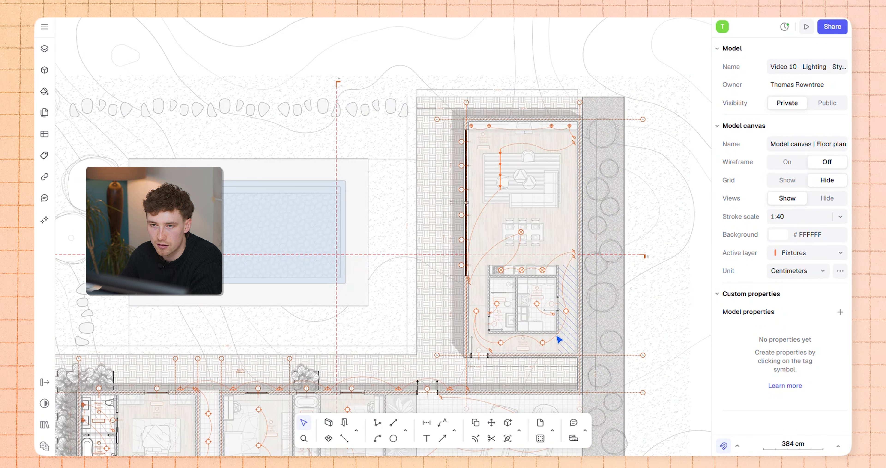
Examine the orange lights and cabling across the living wing, bedrooms and corridor, plus the imported switch and light symbol legend
{"action": "scroll", "coordinate": [561, 143], "scroll_direction": "up", "scroll_amount": 5}
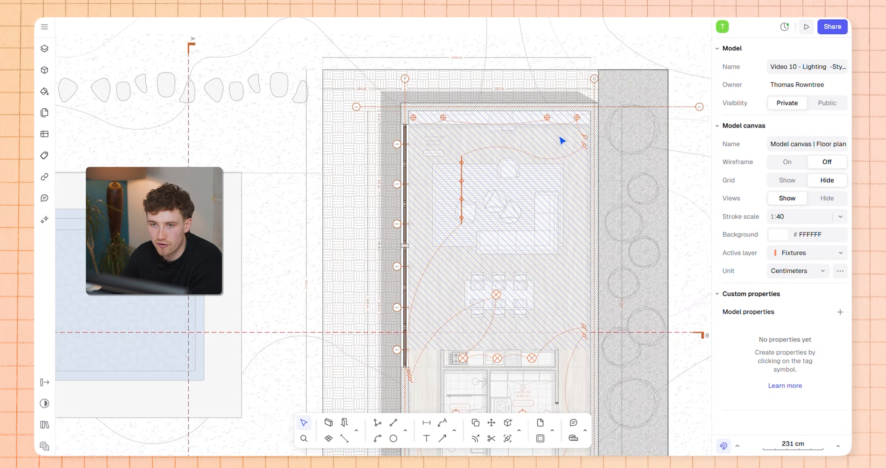
{"action": "scroll", "coordinate": [545, 193], "scroll_direction": "down", "scroll_amount": 8}
{"action": "middle_click_drag", "start_coordinate": [565, 151], "coordinate": [608, 63]}
{"action": "scroll", "coordinate": [443, 288], "scroll_direction": "up", "scroll_amount": 5}
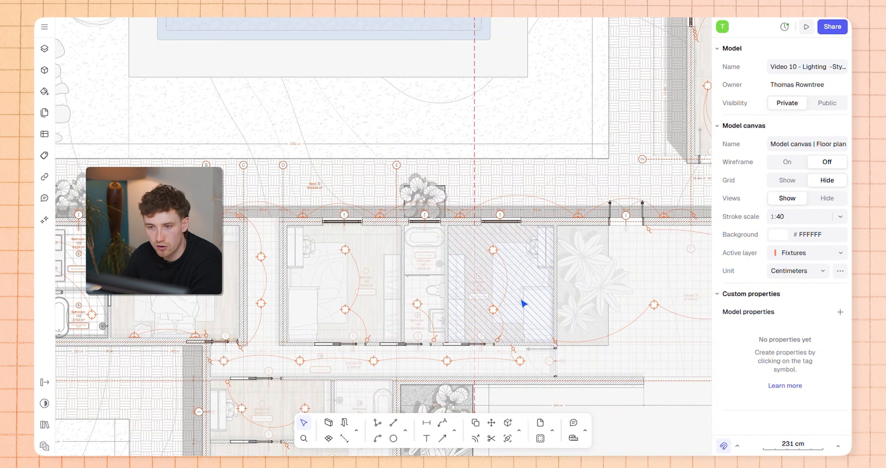
{"action": "middle_click_drag", "start_coordinate": [525, 303], "coordinate": [488, 232]}
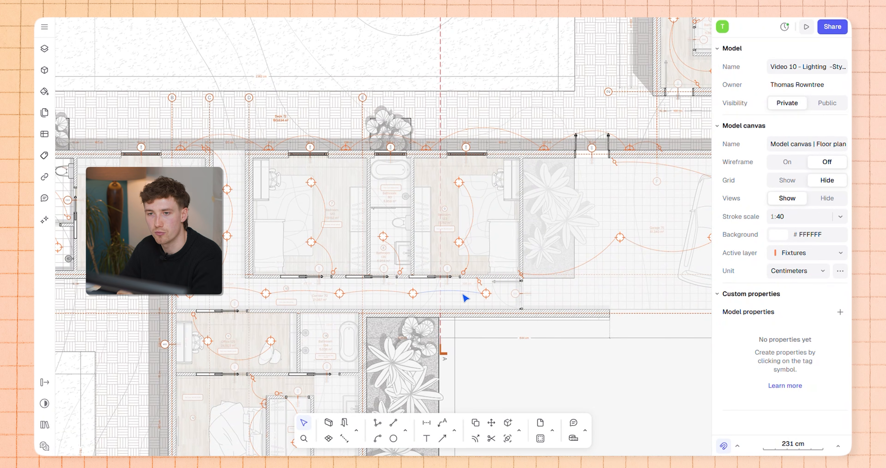
{"action": "middle_click_drag", "start_coordinate": [337, 310], "coordinate": [634, 288]}
{"action": "middle_click_drag", "start_coordinate": [418, 242], "coordinate": [636, 277]}
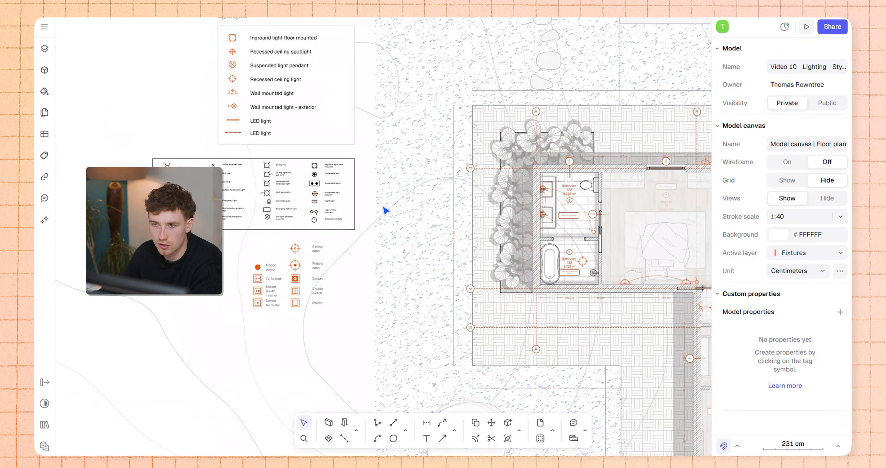
{"action": "middle_click_drag", "start_coordinate": [471, 224], "coordinate": [676, 245]}
{"action": "scroll", "coordinate": [384, 196], "scroll_direction": "up", "scroll_amount": 6}
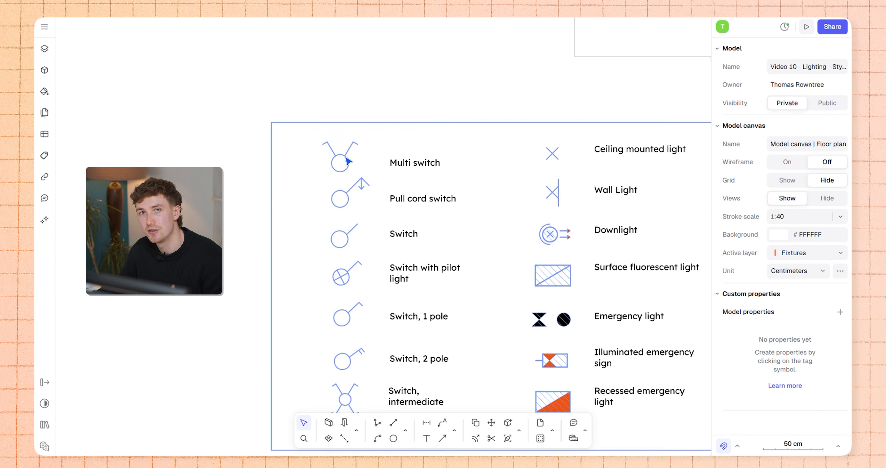
Try to group the Multi switch symbol with its label inside the imported symbol legend
{"action": "double_click", "coordinate": [346, 201]}
{"action": "key", "text": "Escape"}
{"action": "key", "text": "Escape"}
{"action": "scroll", "coordinate": [352, 257], "scroll_direction": "down", "scroll_amount": 4}
{"action": "middle_click_drag", "start_coordinate": [463, 240], "coordinate": [448, 206]}
{"action": "scroll", "coordinate": [516, 231], "scroll_direction": "up", "scroll_amount": 2}
{"action": "middle_click_drag", "start_coordinate": [429, 235], "coordinate": [396, 236]}
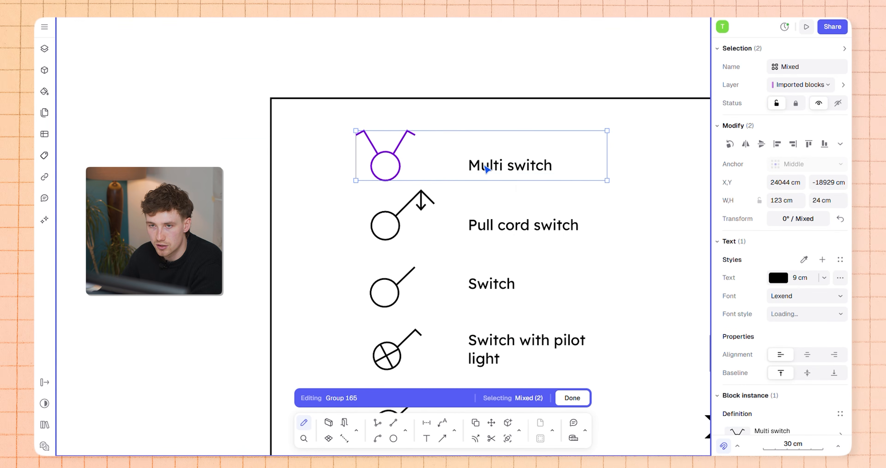
{"action": "right_click", "coordinate": [495, 174]}
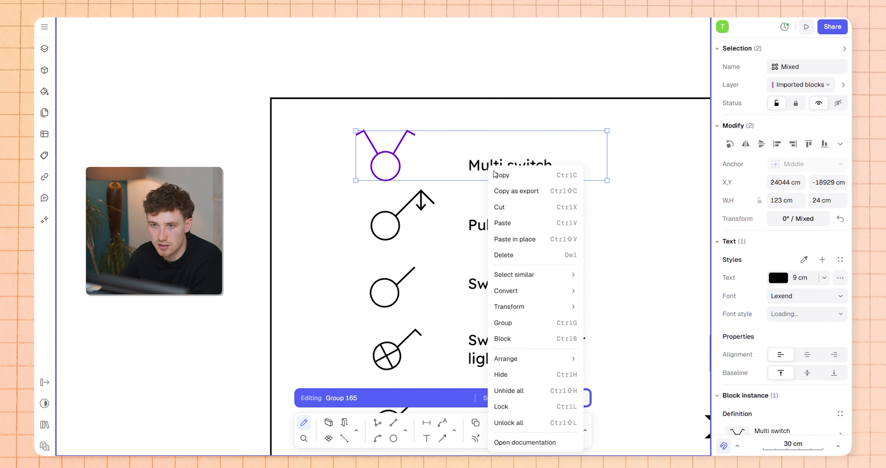
{"action": "left_click", "coordinate": [516, 323]}
{"action": "key", "text": "Escape"}
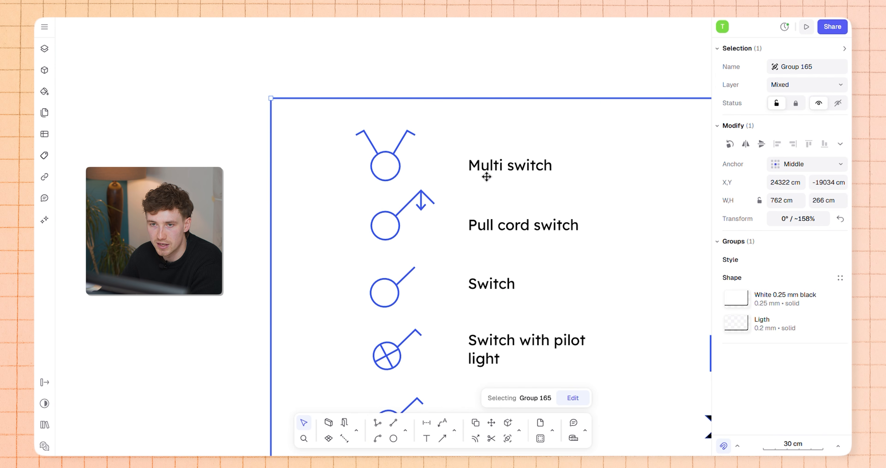
Edit the imported legend group, turning its symbol outlines, border and the switch column's labels orange
{"action": "double_click", "coordinate": [392, 155]}
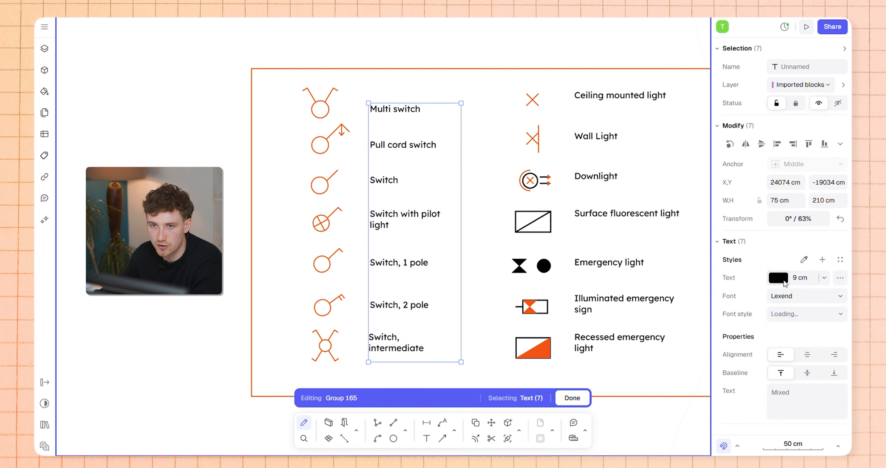
{"action": "key", "text": "Escape"}
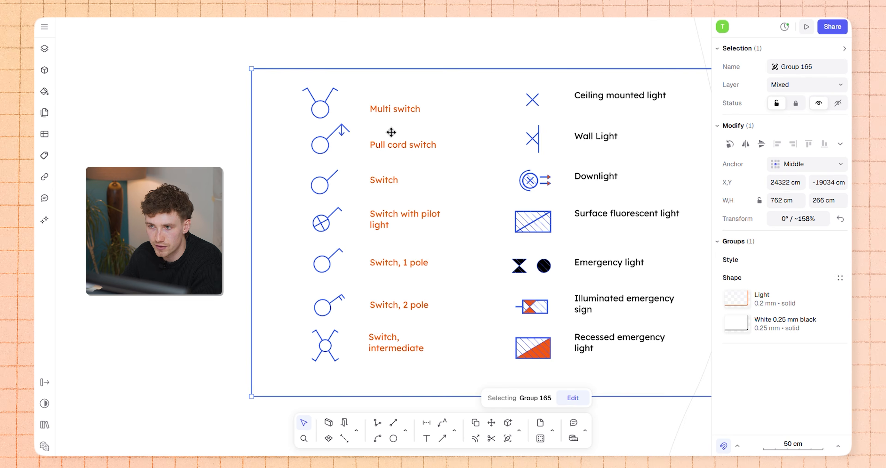
{"action": "scroll", "coordinate": [423, 234], "scroll_direction": "right", "scroll_amount": 3}
{"action": "left_click", "coordinate": [542, 248]}
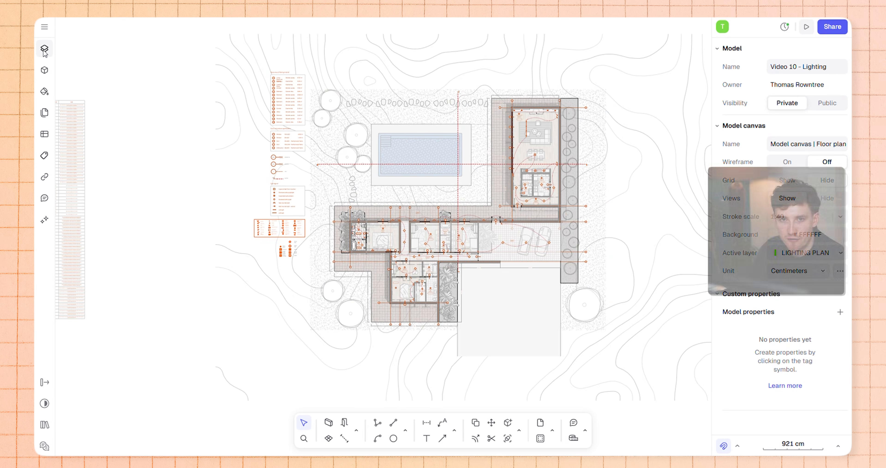
Open the Construction details model canvas and inspect its row of window and skirting lighting details
{"action": "left_click", "coordinate": [44, 49]}
{"action": "scroll", "coordinate": [136, 117], "scroll_direction": "down", "scroll_amount": 1}
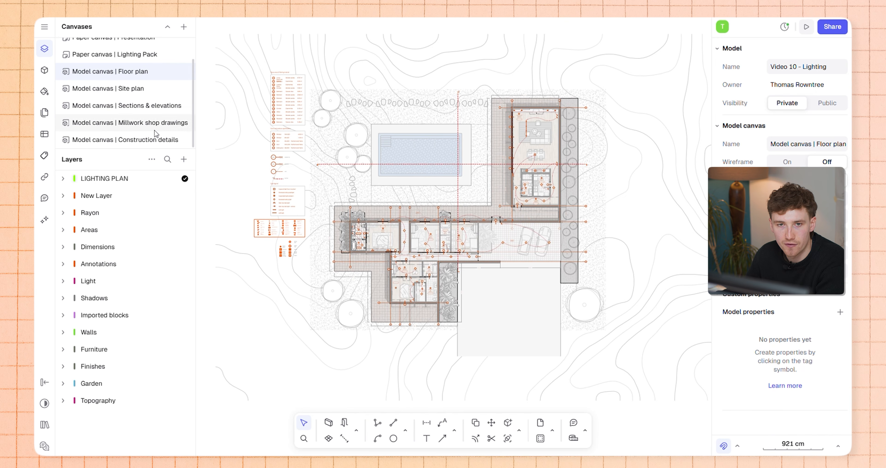
{"action": "left_click", "coordinate": [146, 141]}
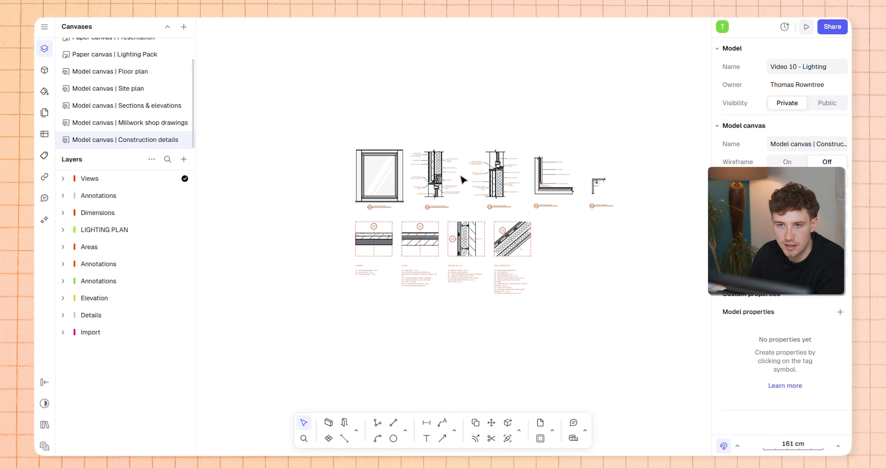
{"action": "scroll", "coordinate": [461, 176], "scroll_direction": "up", "scroll_amount": 5}
{"action": "scroll", "coordinate": [561, 197], "scroll_direction": "right", "scroll_amount": 3}
{"action": "scroll", "coordinate": [572, 192], "scroll_direction": "up", "scroll_amount": 4}
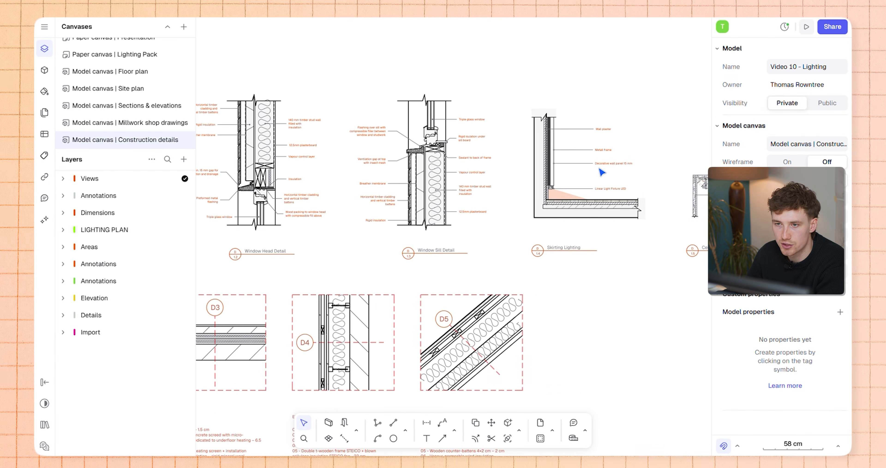
Examine the D2 to D5 build-up sections and the material notes for pavement, ceiling, external wall and metal roof
{"action": "scroll", "coordinate": [526, 259], "scroll_direction": "down", "scroll_amount": 3}
{"action": "scroll", "coordinate": [453, 286], "scroll_direction": "down", "scroll_amount": 3}
{"action": "scroll", "coordinate": [453, 286], "scroll_direction": "left", "scroll_amount": 2}
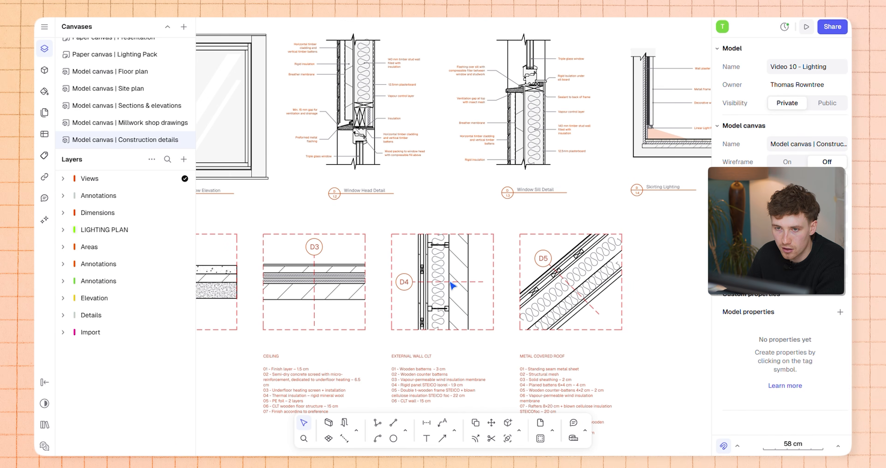
{"action": "scroll", "coordinate": [500, 238], "scroll_direction": "up", "scroll_amount": 3}
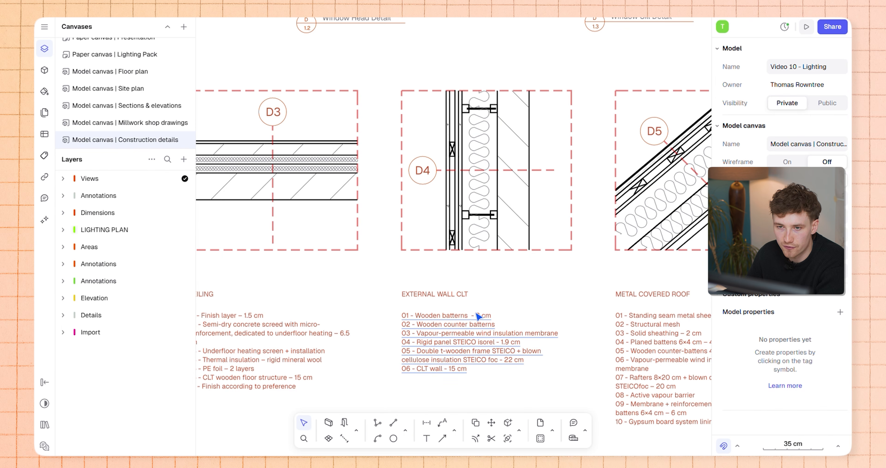
{"action": "scroll", "coordinate": [475, 263], "scroll_direction": "down", "scroll_amount": 3}
{"action": "scroll", "coordinate": [574, 248], "scroll_direction": "left", "scroll_amount": 2}
{"action": "scroll", "coordinate": [493, 201], "scroll_direction": "up", "scroll_amount": 3}
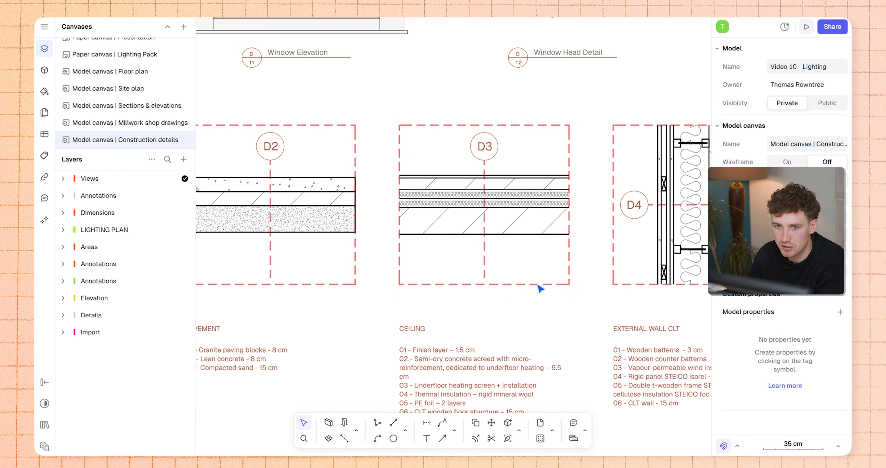
{"action": "middle_click_drag", "start_coordinate": [541, 288], "coordinate": [514, 236]}
{"action": "scroll", "coordinate": [489, 272], "scroll_direction": "down", "scroll_amount": 5}
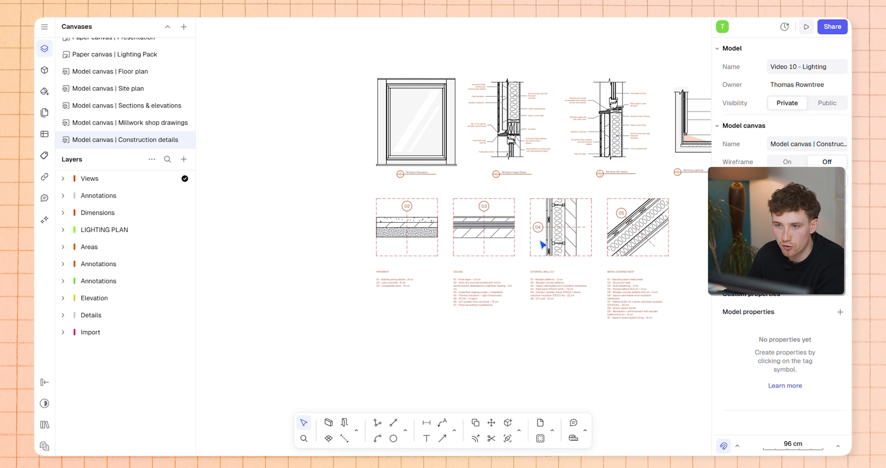
Inspect the annotated Window Head Detail and the D5 metal covered roof section
{"action": "middle_click_drag", "start_coordinate": [531, 171], "coordinate": [467, 237]}
{"action": "scroll", "coordinate": [452, 180], "scroll_direction": "up", "scroll_amount": 5}
{"action": "middle_click_drag", "start_coordinate": [502, 190], "coordinate": [549, 193]}
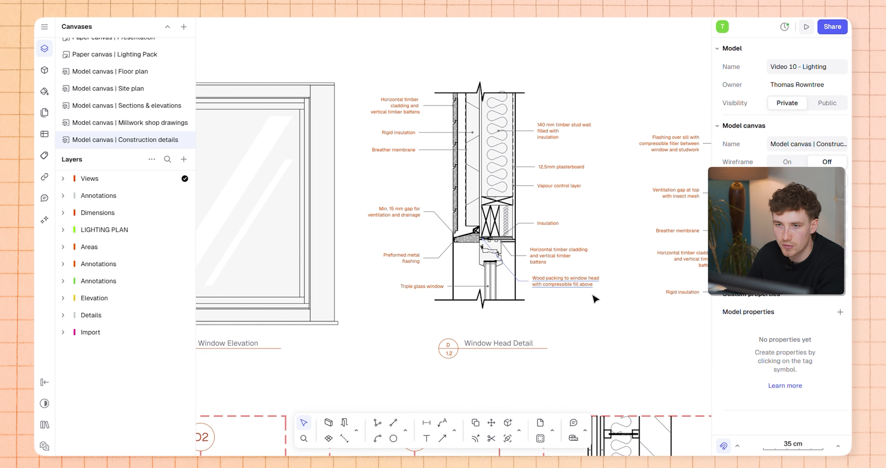
{"action": "scroll", "coordinate": [603, 292], "scroll_direction": "down", "scroll_amount": 3}
{"action": "middle_click_drag", "start_coordinate": [608, 275], "coordinate": [449, 173]}
{"action": "middle_click_drag", "start_coordinate": [633, 321], "coordinate": [526, 212]}
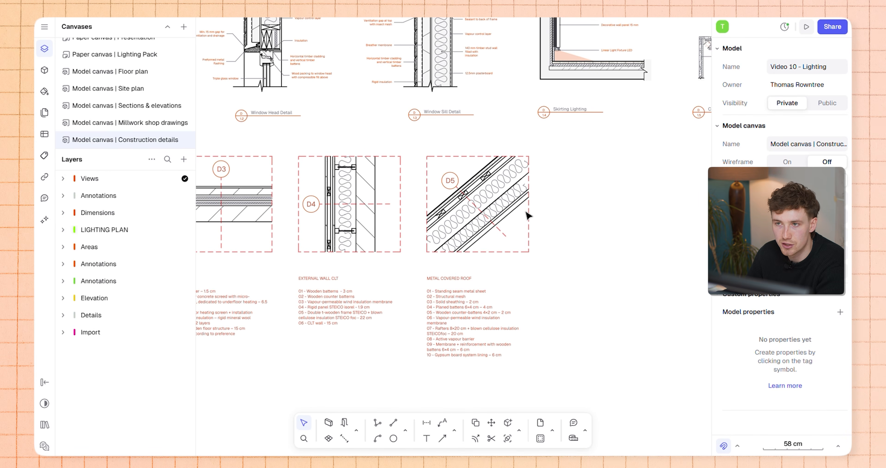
Examine the Skirting Lighting and Ceiling Lighting details, including the LED light rail fixture and flat cornice
{"action": "middle_click_drag", "start_coordinate": [576, 201], "coordinate": [491, 302]}
{"action": "scroll", "coordinate": [649, 237], "scroll_direction": "up", "scroll_amount": 5}
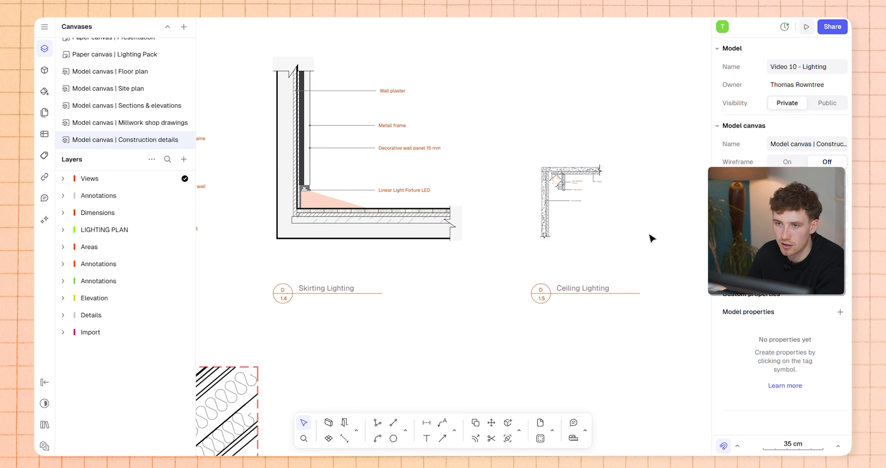
{"action": "scroll", "coordinate": [547, 148], "scroll_direction": "up", "scroll_amount": 3}
{"action": "scroll", "coordinate": [489, 158], "scroll_direction": "up", "scroll_amount": 3}
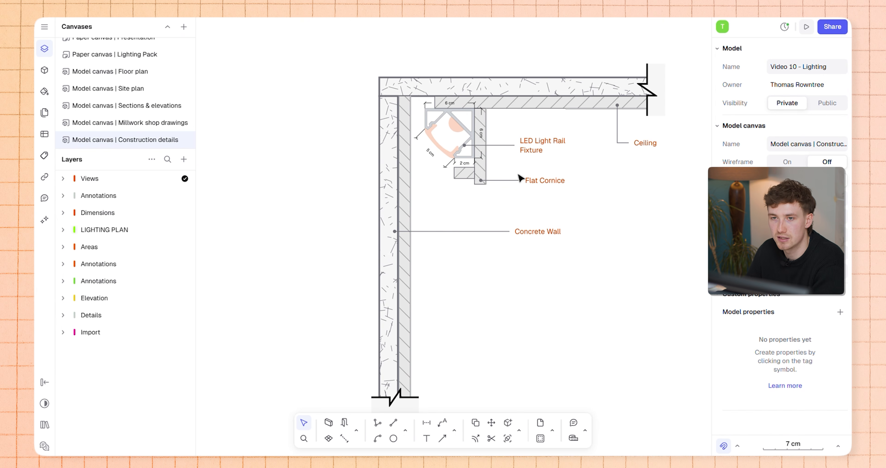
{"action": "scroll", "coordinate": [572, 200], "scroll_direction": "down", "scroll_amount": 10}
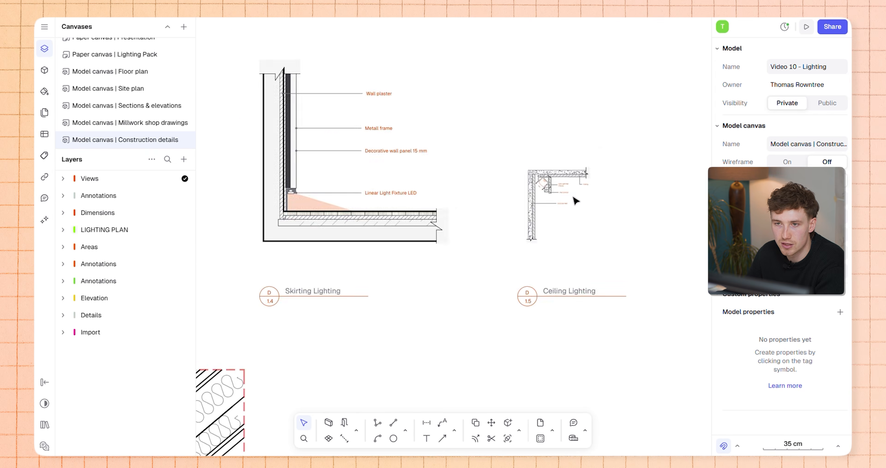
{"action": "middle_click_drag", "start_coordinate": [578, 238], "coordinate": [660, 207]}
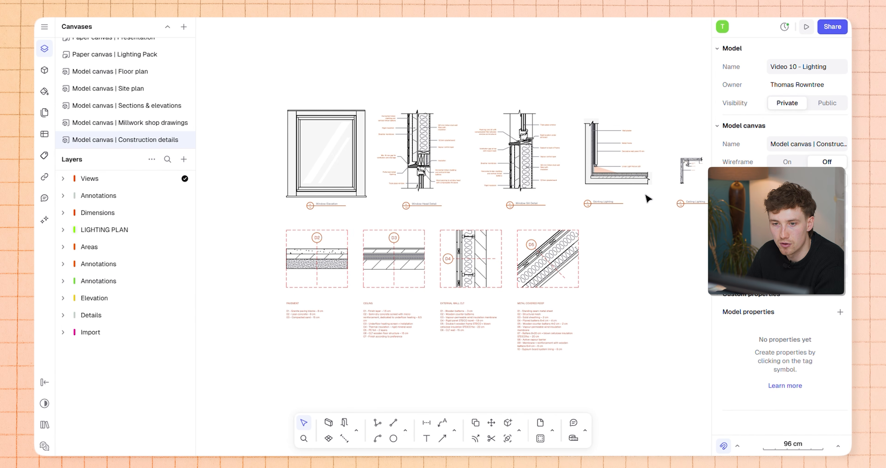
Copy the Ceiling Lighting detail from the Construction details canvas into the Floor plan canvas
{"action": "middle_click_drag", "start_coordinate": [672, 264], "coordinate": [620, 272]}
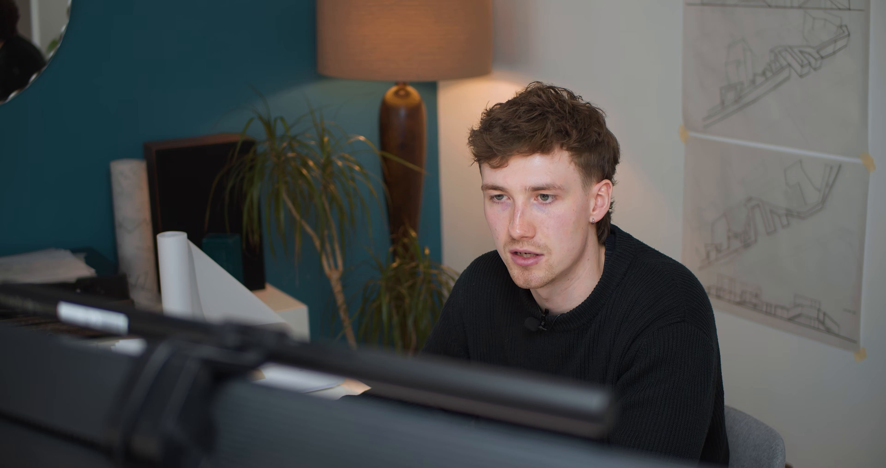
{"action": "left_click", "coordinate": [581, 153]}
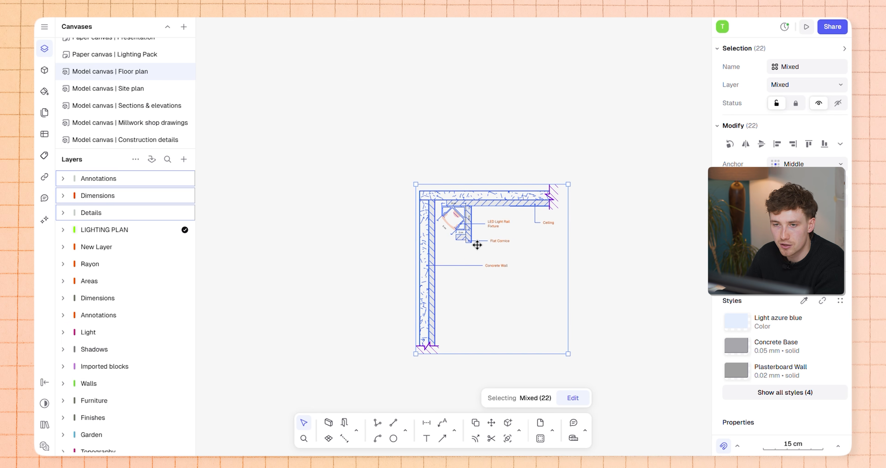
{"action": "middle_click_drag", "start_coordinate": [512, 211], "coordinate": [512, 203]}
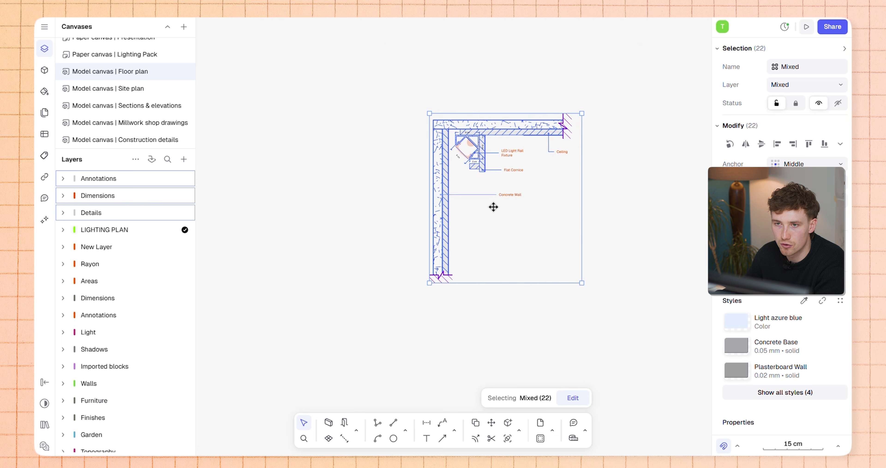
{"action": "scroll", "coordinate": [493, 208], "scroll_direction": "up", "scroll_amount": 3}
{"action": "scroll", "coordinate": [495, 222], "scroll_direction": "down", "scroll_amount": 3}
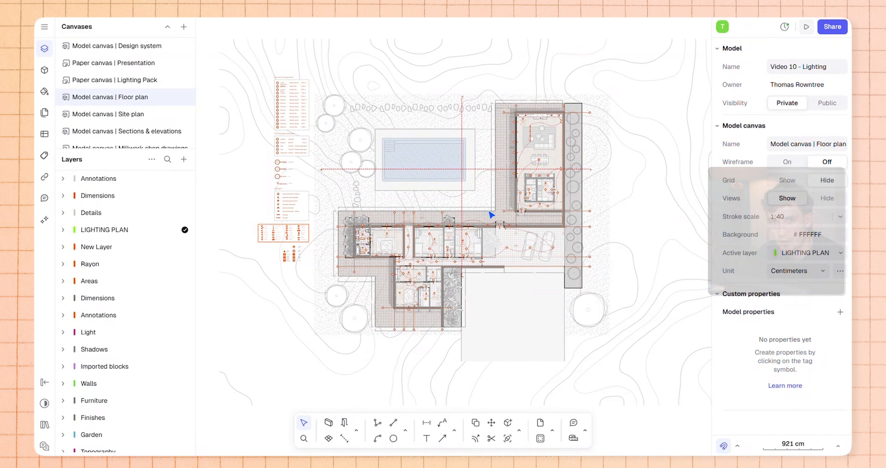
Add a new paper canvas to the model
{"action": "scroll", "coordinate": [531, 227], "scroll_direction": "down", "scroll_amount": 5}
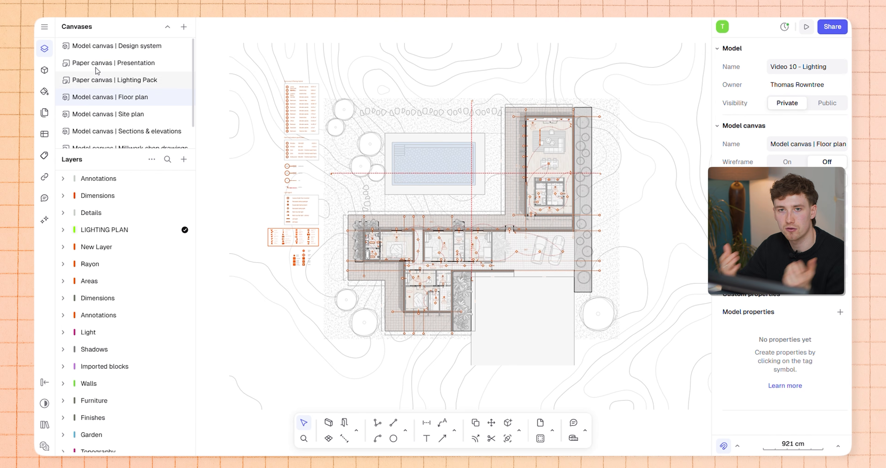
{"action": "left_click", "coordinate": [183, 27]}
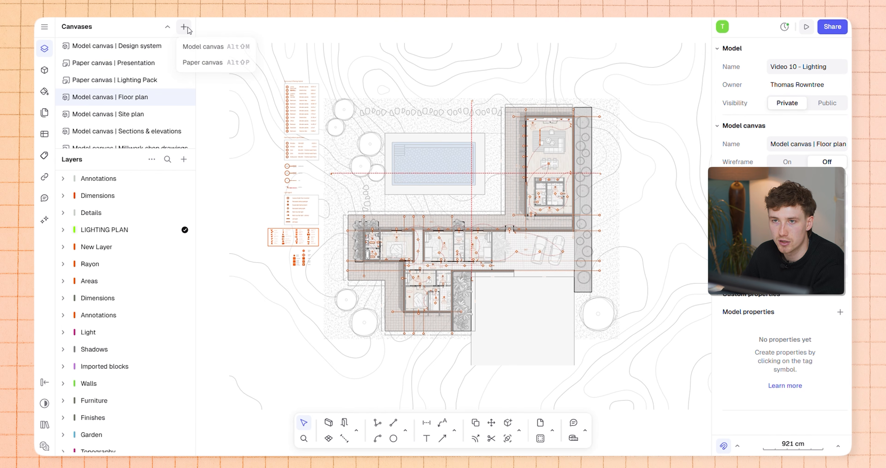
{"action": "left_click", "coordinate": [201, 62]}
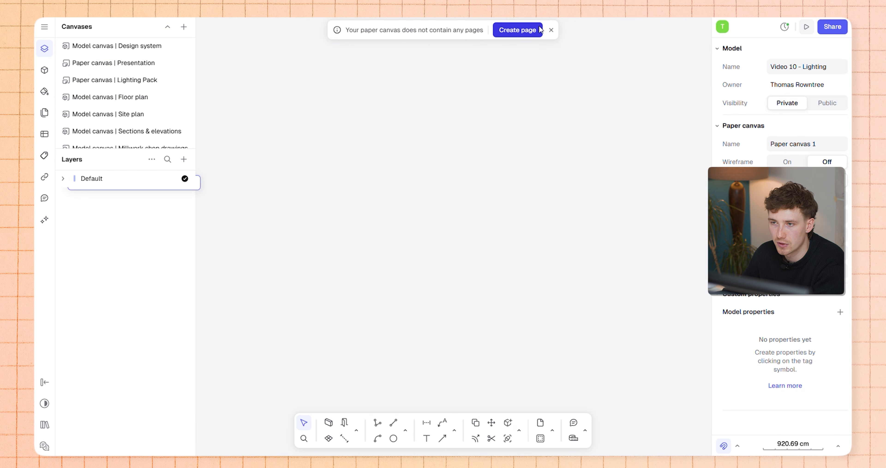
Create a page on the new paper canvas and set its format to A3
{"action": "left_click", "coordinate": [518, 30]}
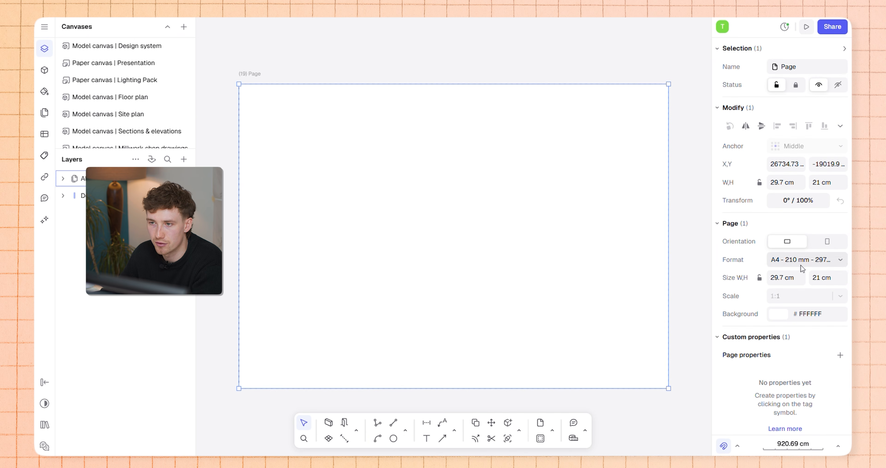
{"action": "left_click", "coordinate": [801, 263]}
{"action": "left_click", "coordinate": [746, 144]}
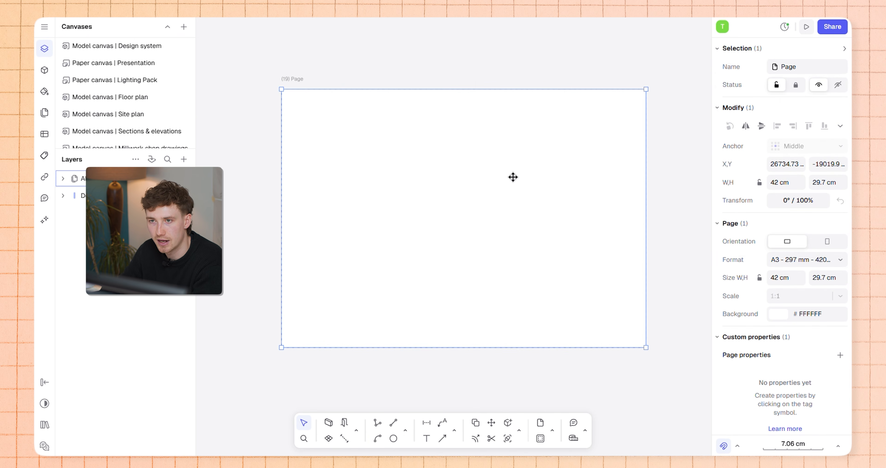
Try a custom page height of 26.67 cm and the portrait orientation, and restore the A3 landscape format
{"action": "mouse_move", "coordinate": [647, 169]}
{"action": "left_mouse_down"}
{"action": "mouse_move", "coordinate": [677, 168]}
{"action": "mouse_move", "coordinate": [628, 169]}
{"action": "mouse_move", "coordinate": [646, 167]}
{"action": "left_mouse_up"}
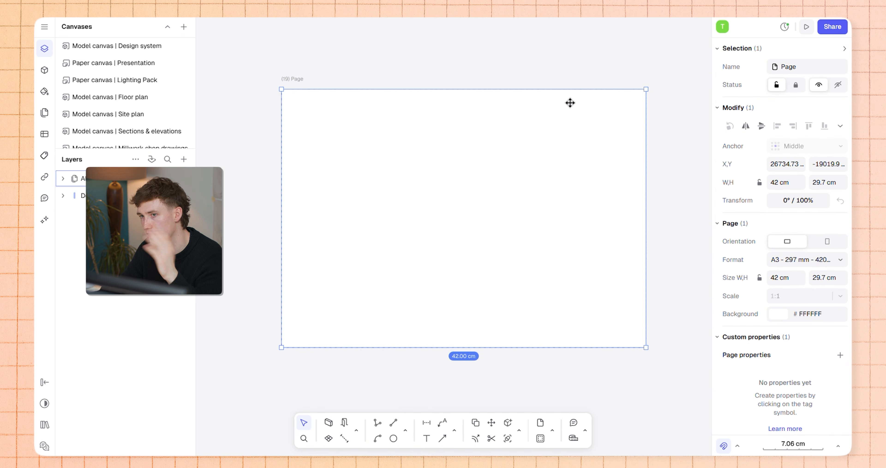
{"action": "left_click_drag", "start_coordinate": [573, 90], "coordinate": [572, 116]}
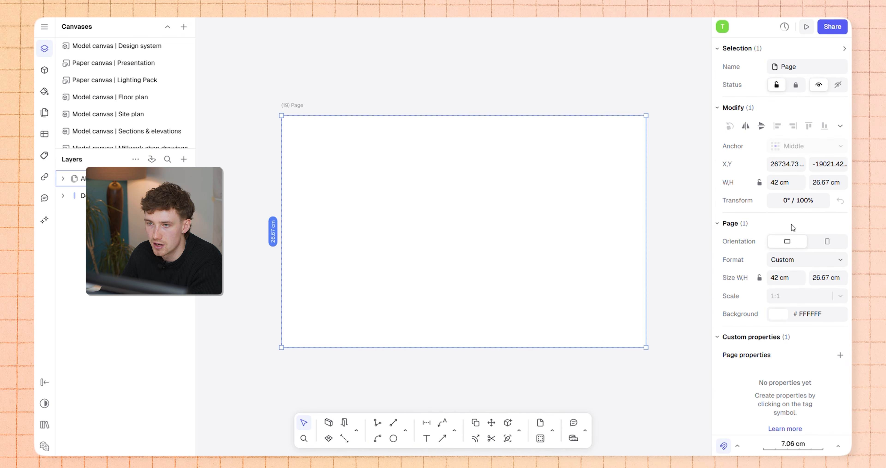
{"action": "left_click", "coordinate": [810, 264]}
{"action": "left_click", "coordinate": [757, 138]}
{"action": "left_click", "coordinate": [828, 241]}
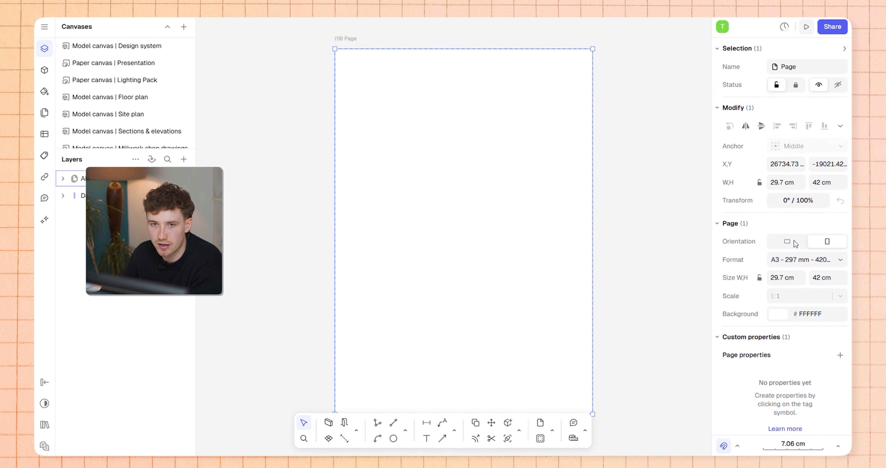
{"action": "left_click", "coordinate": [795, 242]}
{"action": "left_click", "coordinate": [569, 73]}
{"action": "scroll", "coordinate": [502, 167], "scroll_direction": "down", "scroll_amount": 3}
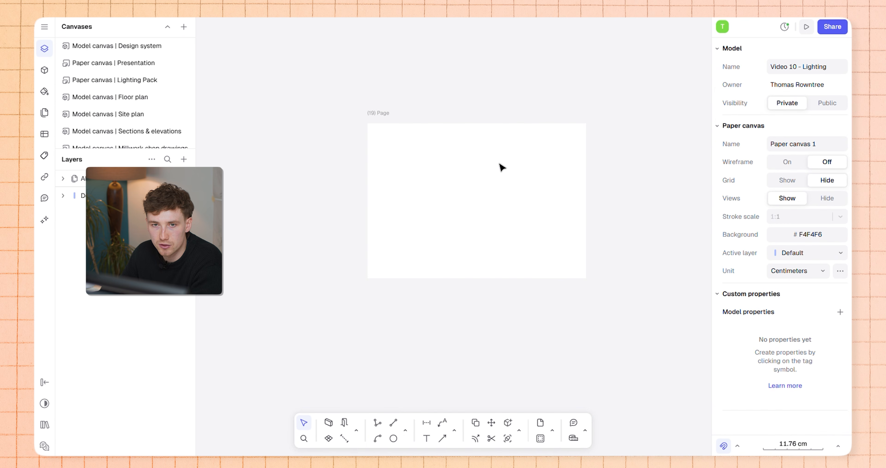
{"action": "scroll", "coordinate": [511, 165], "scroll_direction": "up", "scroll_amount": 3}
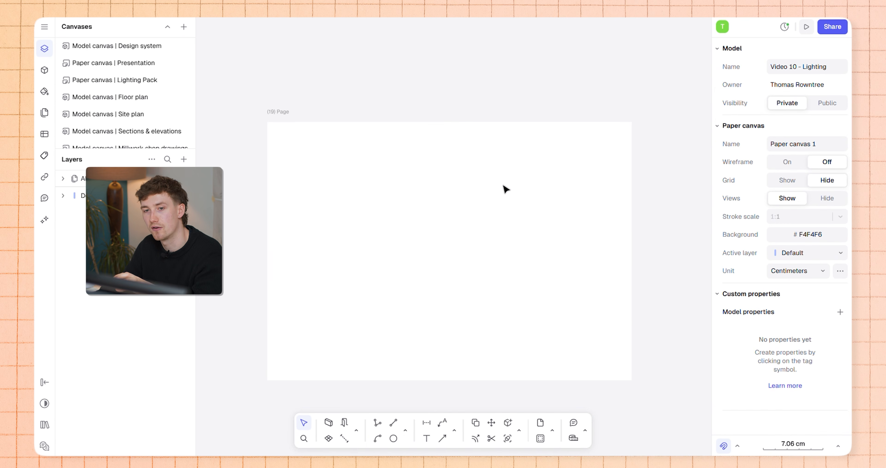
Insert a view of the Floor plan model canvas on the page and set its scale to 1:200
{"action": "left_click", "coordinate": [184, 159]}
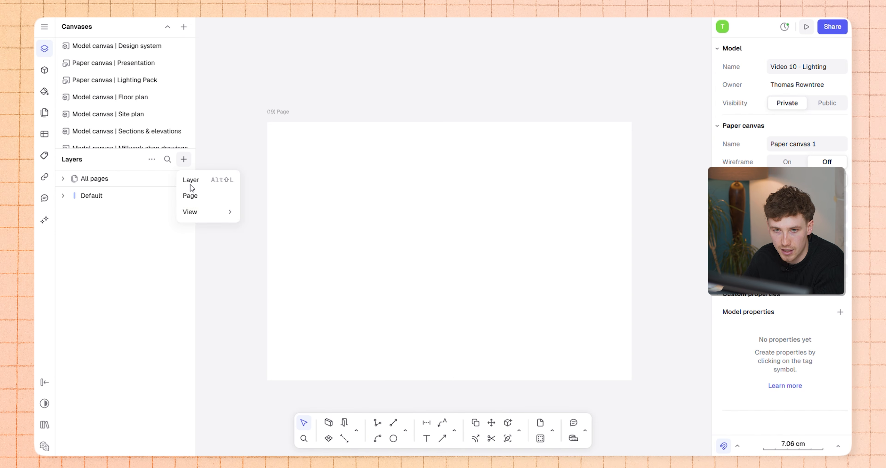
{"action": "mouse_move", "coordinate": [202, 212]}
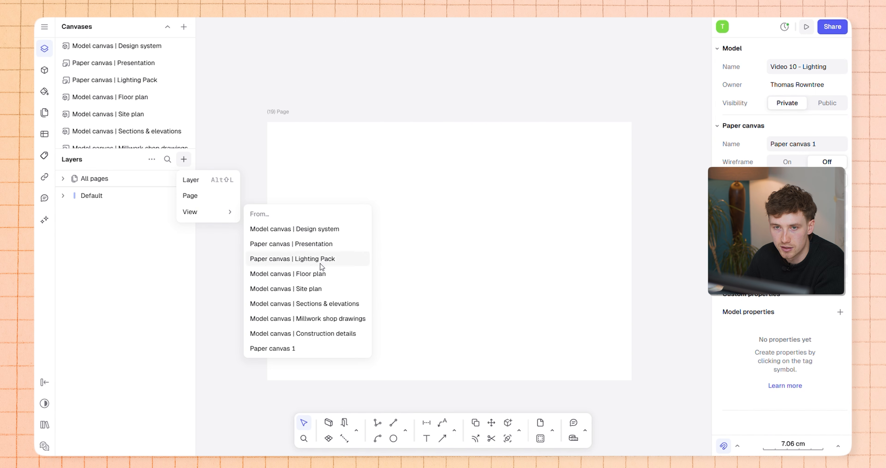
{"action": "left_click", "coordinate": [350, 275]}
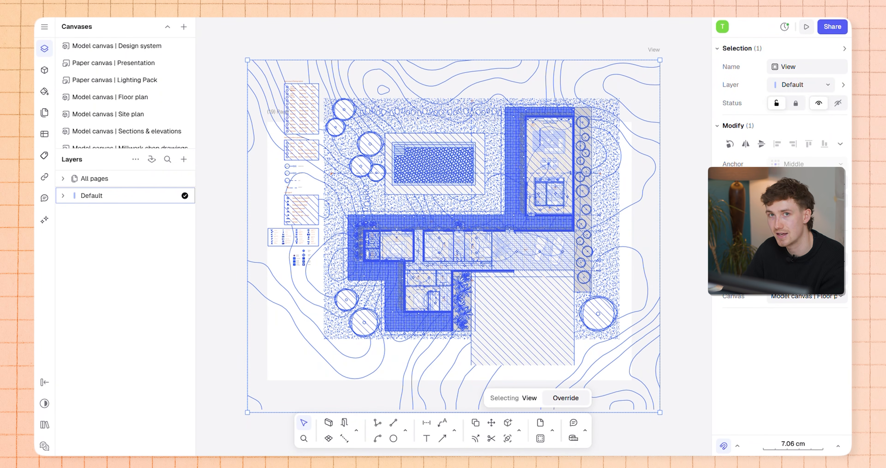
{"action": "left_click", "coordinate": [847, 284]}
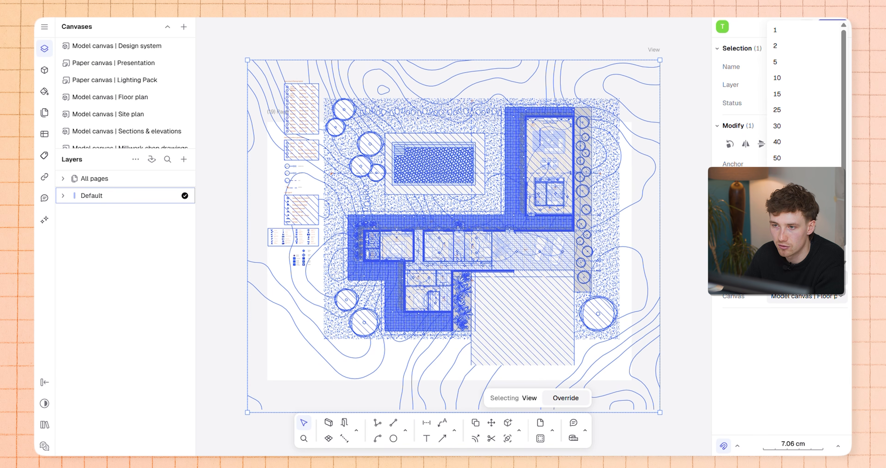
{"action": "left_click", "coordinate": [794, 190]}
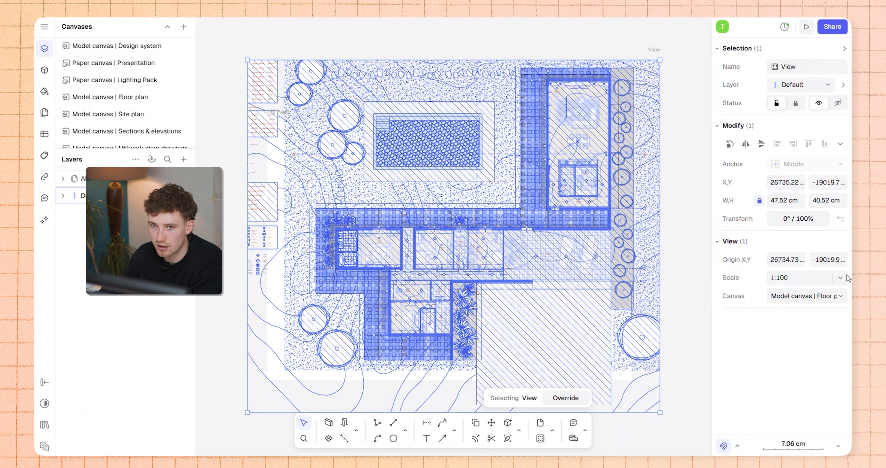
{"action": "left_click", "coordinate": [795, 278]}
{"action": "left_click", "coordinate": [783, 227]}
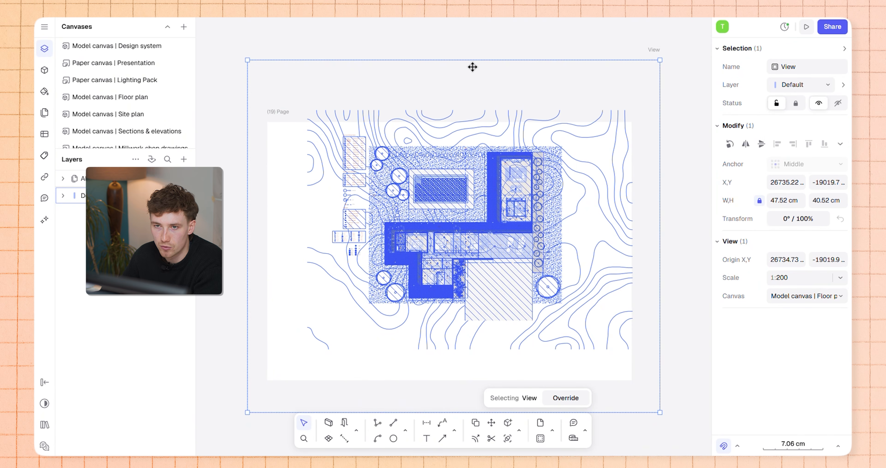
Crop the floor plan view's frame on all sides around the house, pool and nearby trees, excluding the legends
{"action": "left_click_drag", "start_coordinate": [476, 61], "coordinate": [476, 149]}
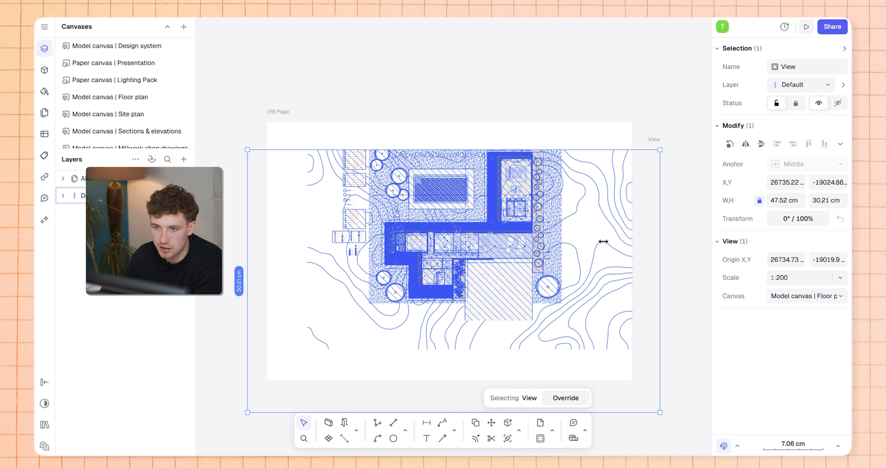
{"action": "left_click_drag", "start_coordinate": [604, 242], "coordinate": [568, 241]}
{"action": "left_click_drag", "start_coordinate": [538, 148], "coordinate": [541, 141]}
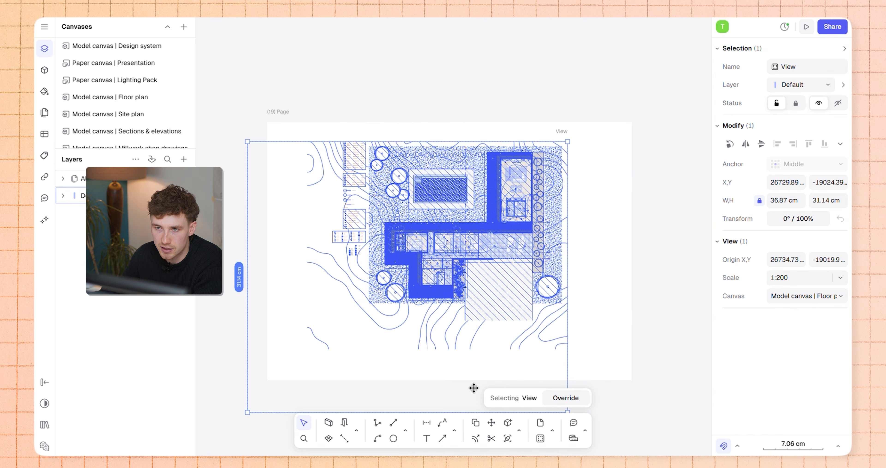
{"action": "middle_click_drag", "start_coordinate": [453, 403], "coordinate": [468, 352]}
{"action": "left_click_drag", "start_coordinate": [470, 361], "coordinate": [469, 276]}
{"action": "middle_click_drag", "start_coordinate": [409, 219], "coordinate": [473, 258]}
{"action": "left_click_drag", "start_coordinate": [328, 195], "coordinate": [449, 186]}
Move the cropped floor plan view slightly within the A3 page, keeping space free on both sides
{"action": "left_click", "coordinate": [568, 94]}
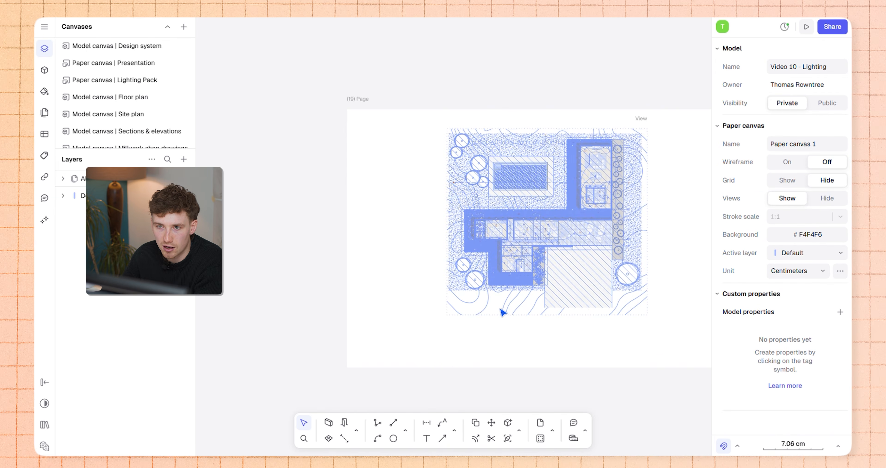
{"action": "scroll", "coordinate": [498, 206], "scroll_direction": "right", "scroll_amount": 2}
{"action": "left_click_drag", "start_coordinate": [496, 202], "coordinate": [487, 210]}
{"action": "left_click", "coordinate": [645, 266]}
Place the A3 minimal vertical title block from the Title blocks & annotations library over the page
{"action": "scroll", "coordinate": [155, 295], "scroll_direction": "down", "scroll_amount": 20}
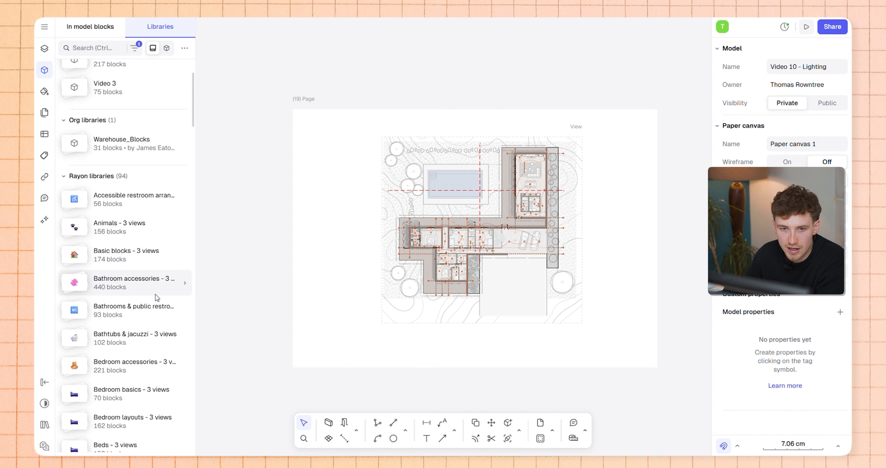
{"action": "scroll", "coordinate": [155, 298], "scroll_direction": "down", "scroll_amount": 10}
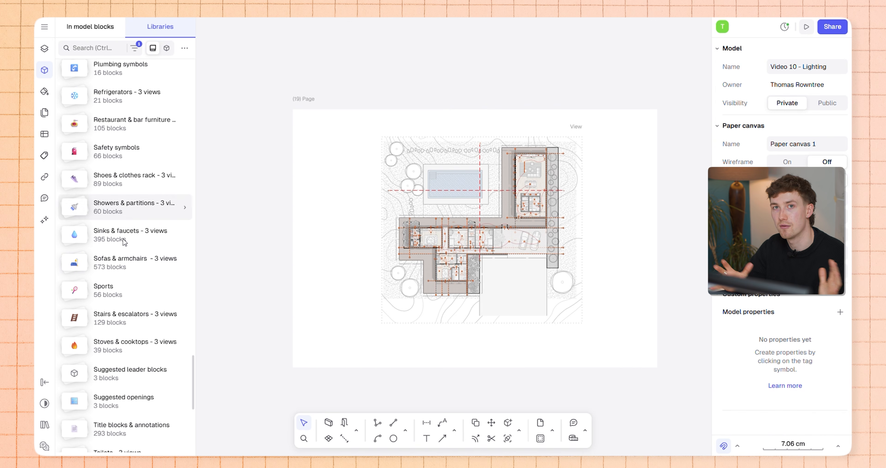
{"action": "scroll", "coordinate": [121, 309], "scroll_direction": "down", "scroll_amount": 4}
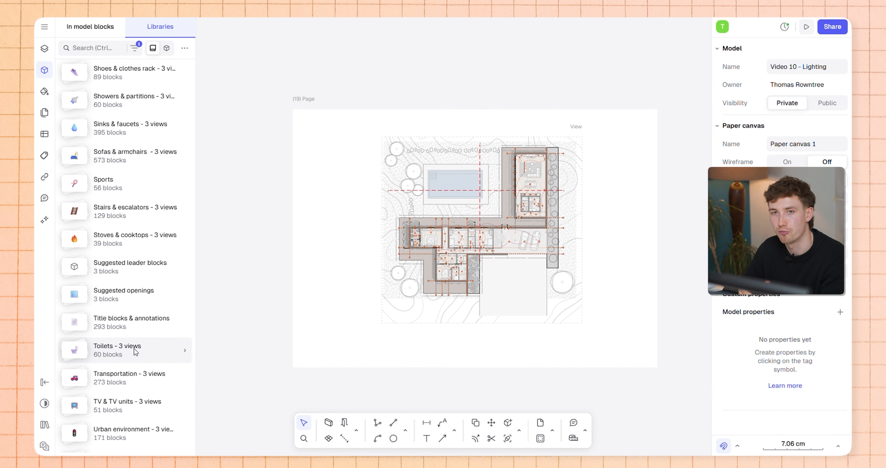
{"action": "left_click", "coordinate": [134, 324]}
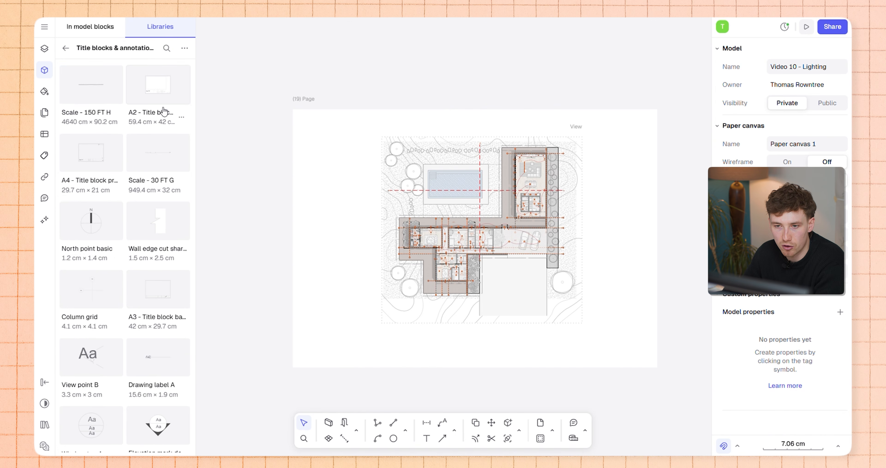
{"action": "scroll", "coordinate": [85, 242], "scroll_direction": "down", "scroll_amount": 20}
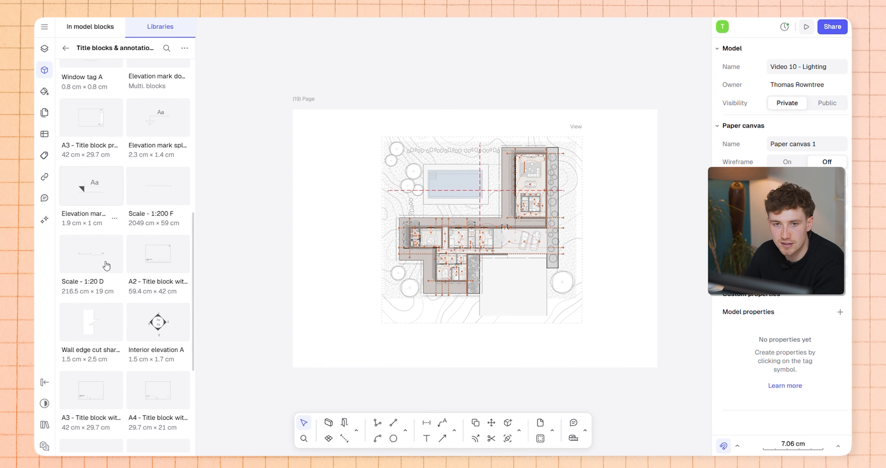
{"action": "scroll", "coordinate": [148, 296], "scroll_direction": "down", "scroll_amount": 2}
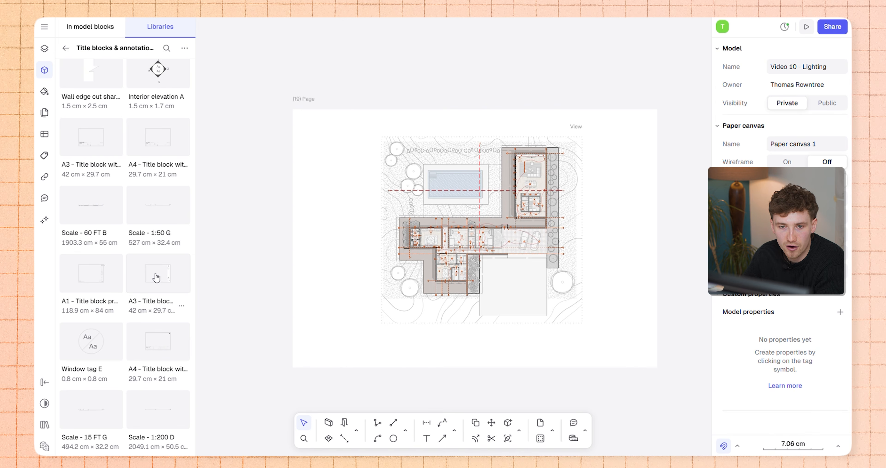
{"action": "left_click_drag", "start_coordinate": [496, 208], "coordinate": [562, 216]}
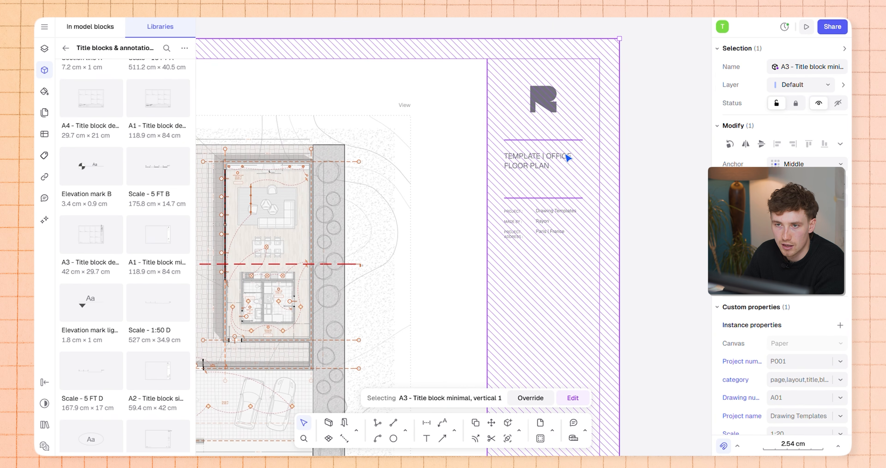
Examine the minimal title block's editable fields, including the drawing name, project details and drawing number
{"action": "double_click", "coordinate": [569, 157]}
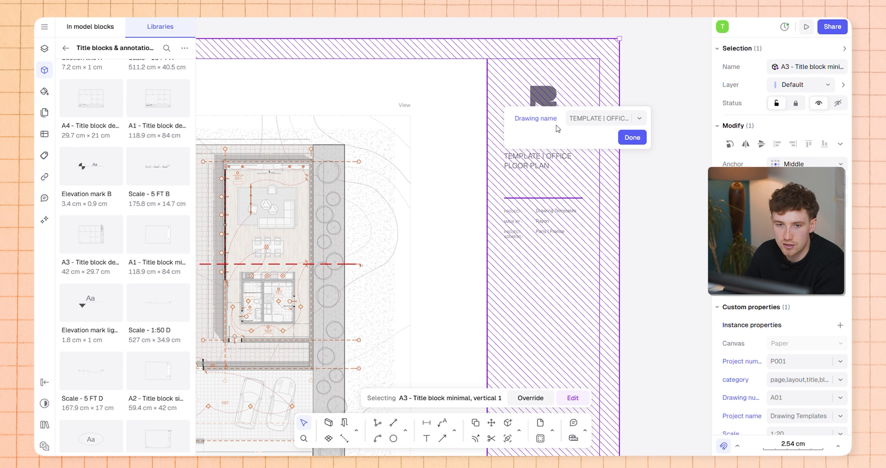
{"action": "left_click", "coordinate": [670, 213]}
{"action": "double_click", "coordinate": [545, 223]}
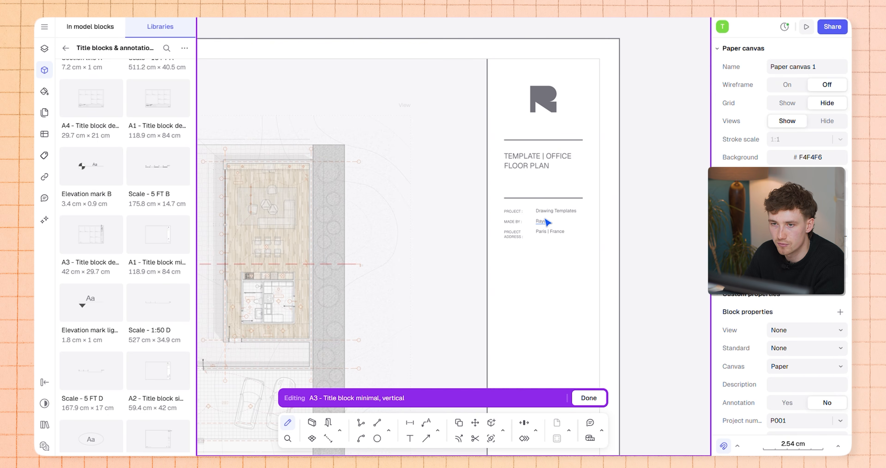
{"action": "key", "text": "Escape"}
{"action": "scroll", "coordinate": [592, 162], "scroll_direction": "down", "scroll_amount": 10}
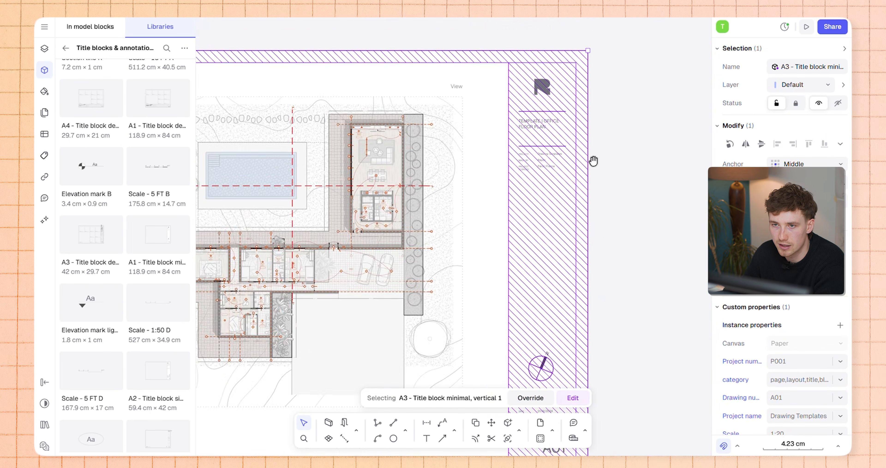
{"action": "scroll", "coordinate": [563, 357], "scroll_direction": "down", "scroll_amount": 3}
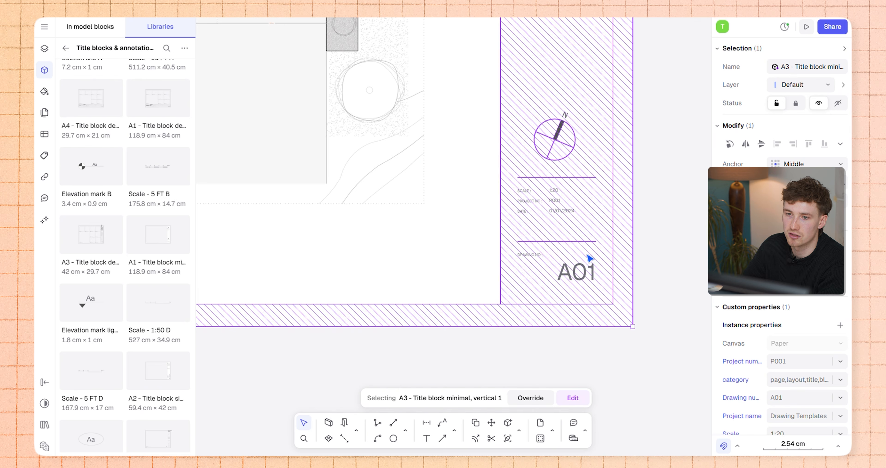
{"action": "double_click", "coordinate": [584, 275]}
{"action": "left_click", "coordinate": [650, 325]}
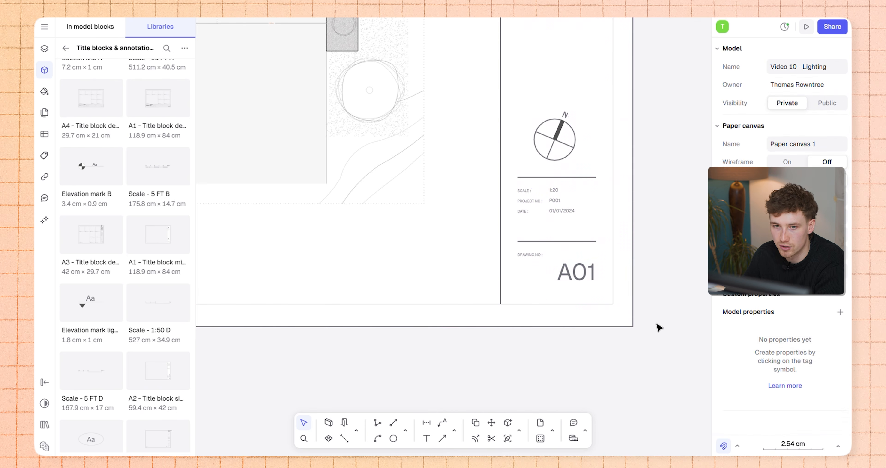
Replace the minimal title block with the Ranch House Vertical Title Block and align it with the page edges
{"action": "scroll", "coordinate": [524, 245], "scroll_direction": "down", "scroll_amount": 5, "text": "ctrl"}
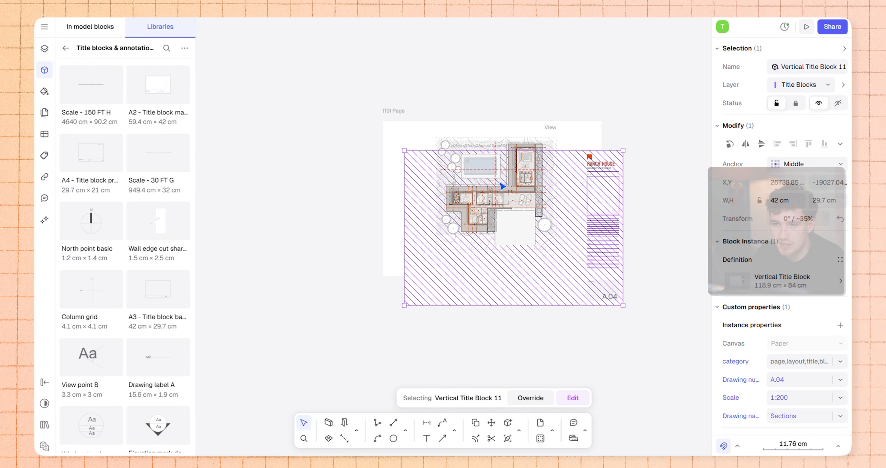
{"action": "scroll", "coordinate": [590, 178], "scroll_direction": "up", "scroll_amount": 5, "text": "ctrl"}
{"action": "scroll", "coordinate": [606, 160], "scroll_direction": "down", "scroll_amount": 5, "text": "ctrl"}
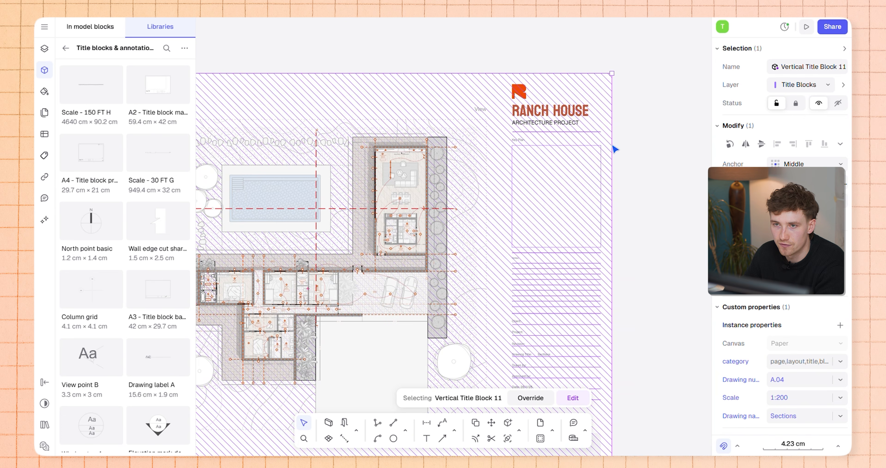
{"action": "left_click", "coordinate": [649, 147]}
Examine the Ranch House title block's logo, project title and key plan area in block editing, and leave the editor
{"action": "scroll", "coordinate": [565, 106], "scroll_direction": "up", "scroll_amount": 3}
{"action": "left_click", "coordinate": [522, 101]}
{"action": "double_click", "coordinate": [522, 101]}
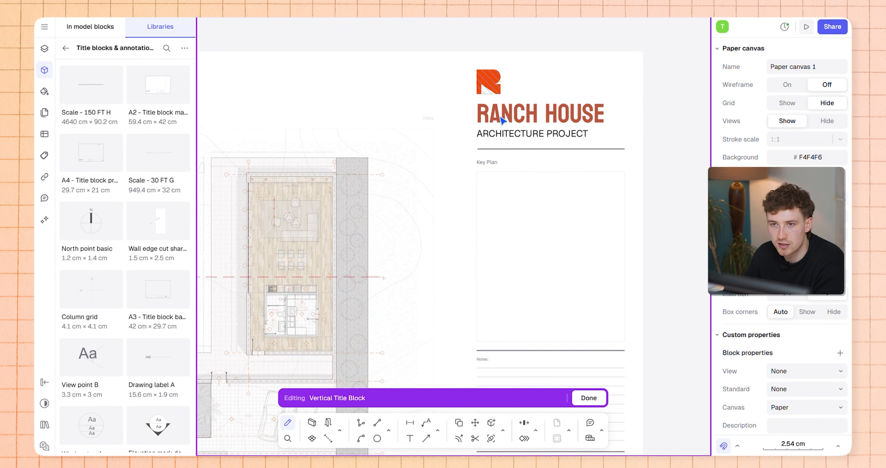
{"action": "double_click", "coordinate": [676, 127]}
{"action": "scroll", "coordinate": [619, 105], "scroll_direction": "down", "scroll_amount": 5}
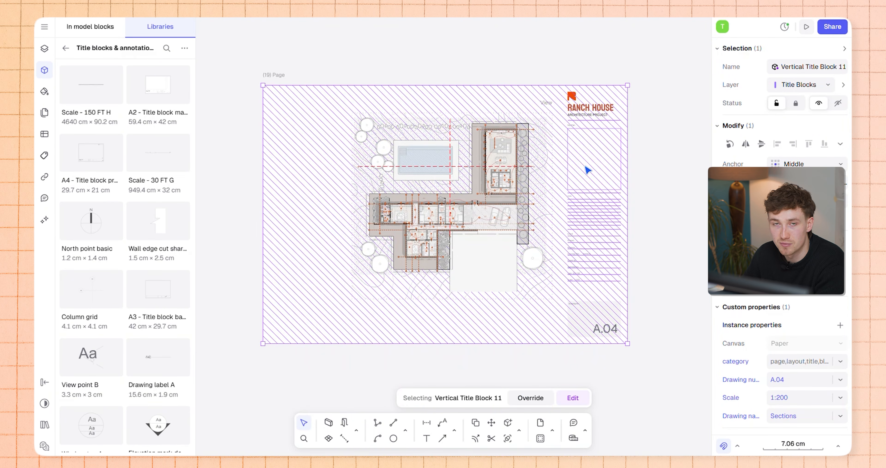
Shift the floor plan view away from the title block and insert a second view of the Floor plan model canvas
{"action": "left_click", "coordinate": [478, 179]}
{"action": "left_click_drag", "start_coordinate": [476, 178], "coordinate": [445, 166]}
{"action": "left_click", "coordinate": [183, 159]}
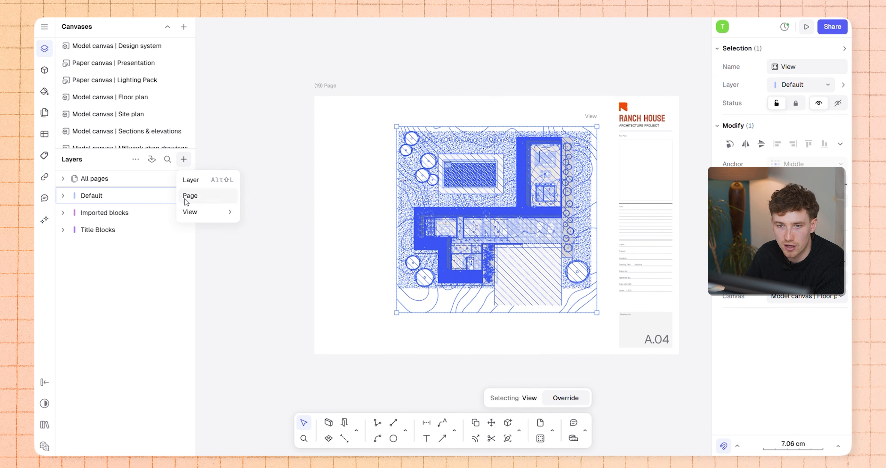
{"action": "mouse_move", "coordinate": [191, 211]}
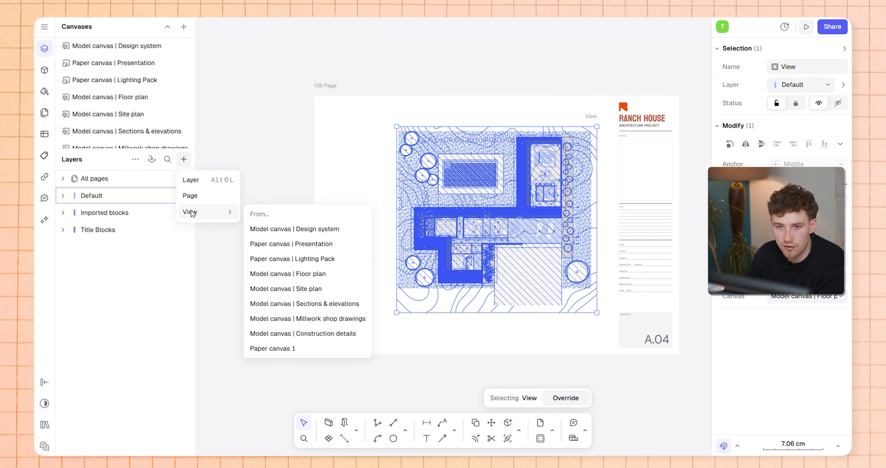
{"action": "left_click", "coordinate": [344, 274]}
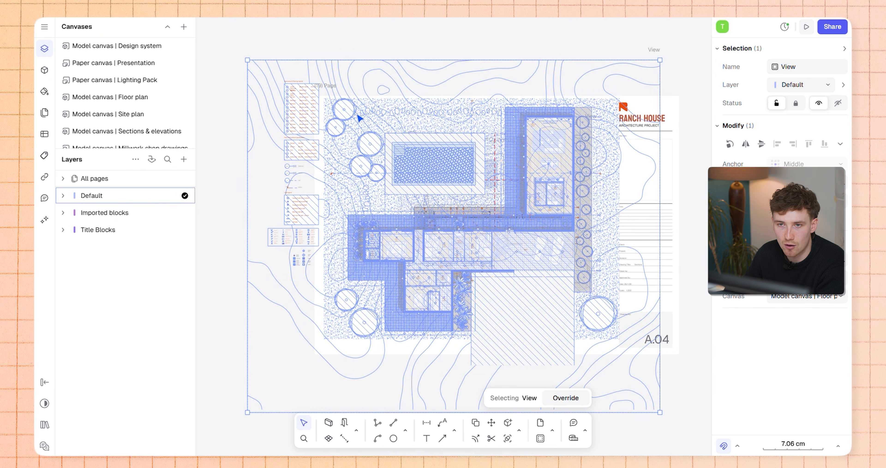
Move the second floor plan view over the page and crop its upper and right edges down to the legend column
{"action": "left_click_drag", "start_coordinate": [418, 171], "coordinate": [462, 226]}
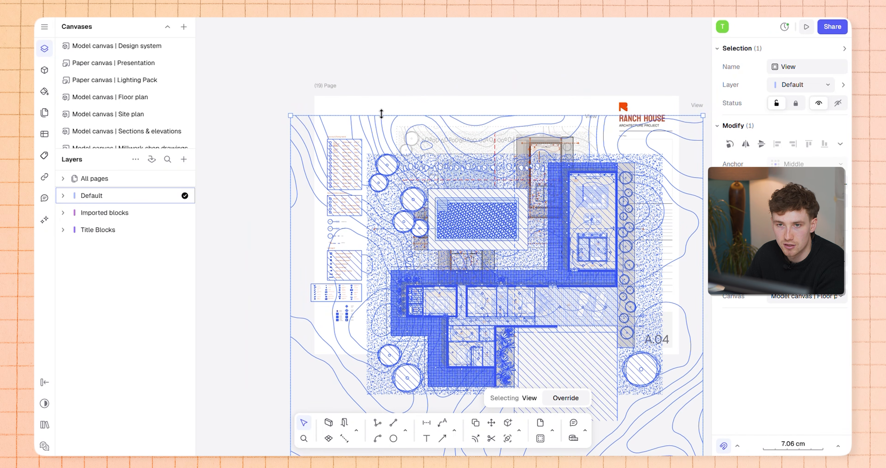
{"action": "left_click_drag", "start_coordinate": [381, 114], "coordinate": [381, 129]}
{"action": "left_click_drag", "start_coordinate": [703, 181], "coordinate": [365, 180]}
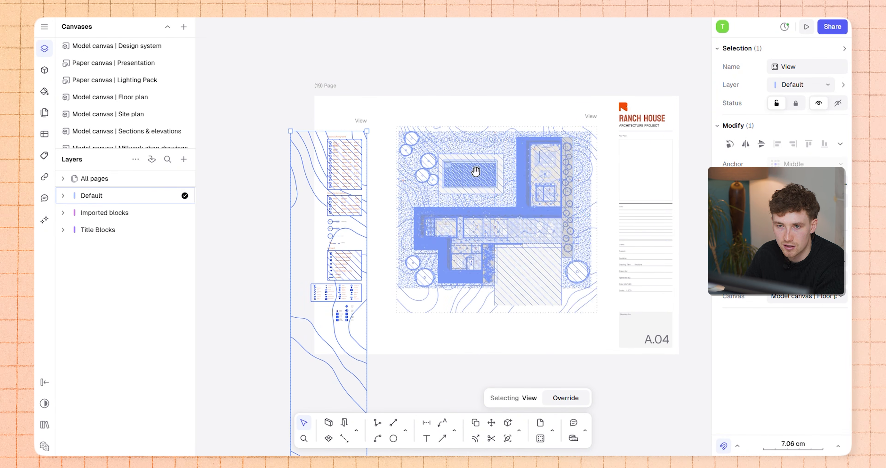
{"action": "scroll", "coordinate": [367, 173], "scroll_direction": "down", "scroll_amount": 5}
{"action": "scroll", "coordinate": [368, 174], "scroll_direction": "left", "scroll_amount": 4}
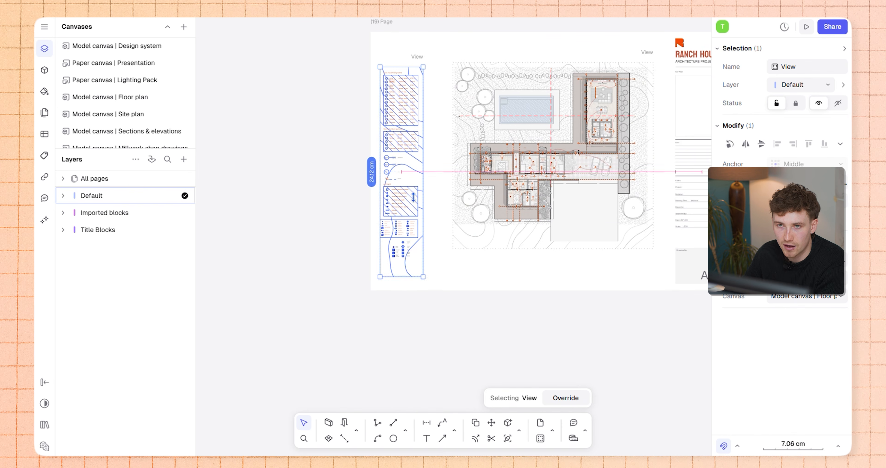
Crop the legend view to about 6.10 × 21.40 cm, ending below the light legend, and align its upper edge with the plan view
{"action": "scroll", "coordinate": [404, 217], "scroll_direction": "up", "scroll_amount": 5}
{"action": "left_click_drag", "start_coordinate": [413, 197], "coordinate": [429, 275]}
{"action": "scroll", "coordinate": [403, 247], "scroll_direction": "down", "scroll_amount": 5}
{"action": "scroll", "coordinate": [410, 123], "scroll_direction": "up", "scroll_amount": 3}
{"action": "left_click_drag", "start_coordinate": [420, 134], "coordinate": [424, 129]}
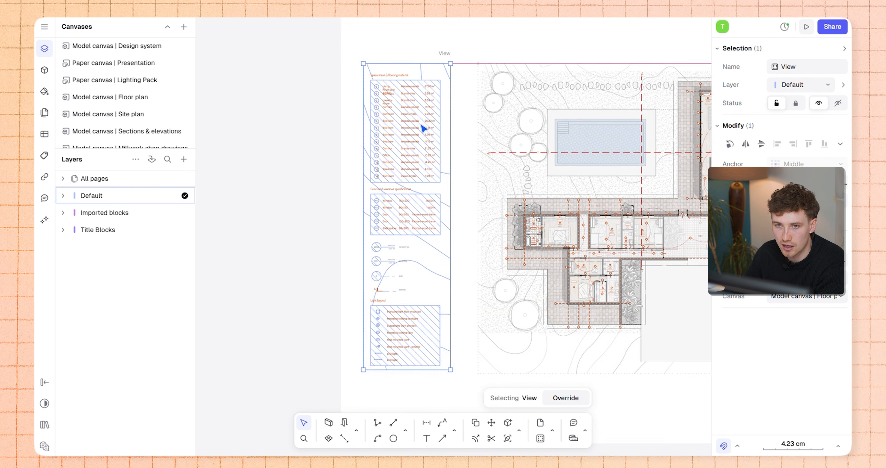
{"action": "scroll", "coordinate": [425, 129], "scroll_direction": "down", "scroll_amount": 1}
{"action": "scroll", "coordinate": [424, 129], "scroll_direction": "right", "scroll_amount": 1}
{"action": "left_click_drag", "start_coordinate": [425, 351], "coordinate": [426, 355]}
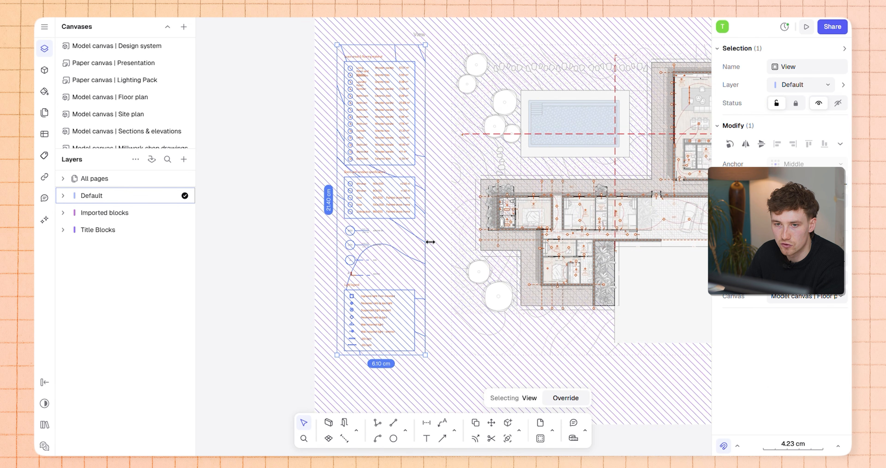
{"action": "scroll", "coordinate": [430, 242], "scroll_direction": "down", "scroll_amount": 5}
{"action": "key", "text": "Escape"}
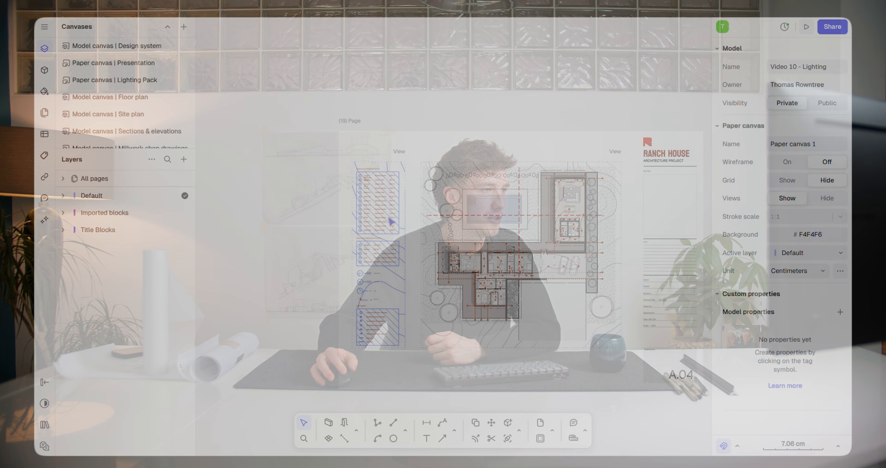
Start a text annotation on the page just below the light legend
{"action": "left_click", "coordinate": [392, 222]}
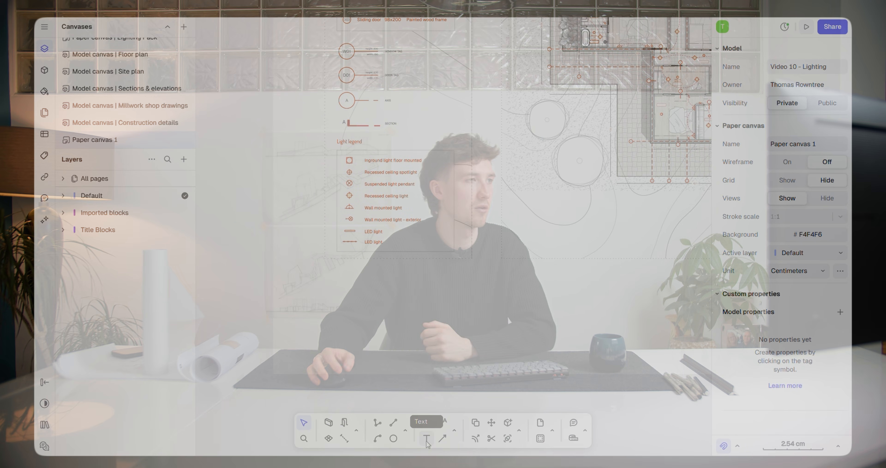
{"action": "left_click", "coordinate": [426, 438]}
{"action": "left_click", "coordinate": [323, 272]}
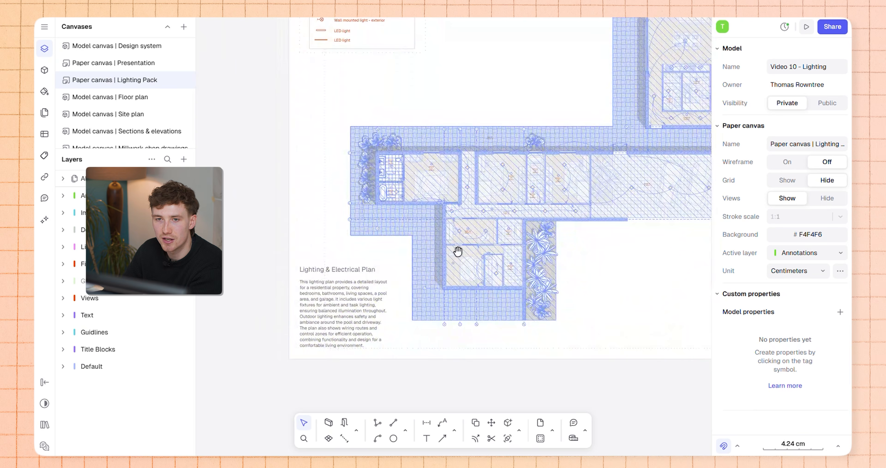
Examine page L.01 of the Lighting Pack paper canvas, including its light legend, lighting plan view and description text
{"action": "middle_click_drag", "start_coordinate": [458, 251], "coordinate": [410, 269]}
{"action": "scroll", "coordinate": [410, 270], "scroll_direction": "down", "scroll_amount": 2}
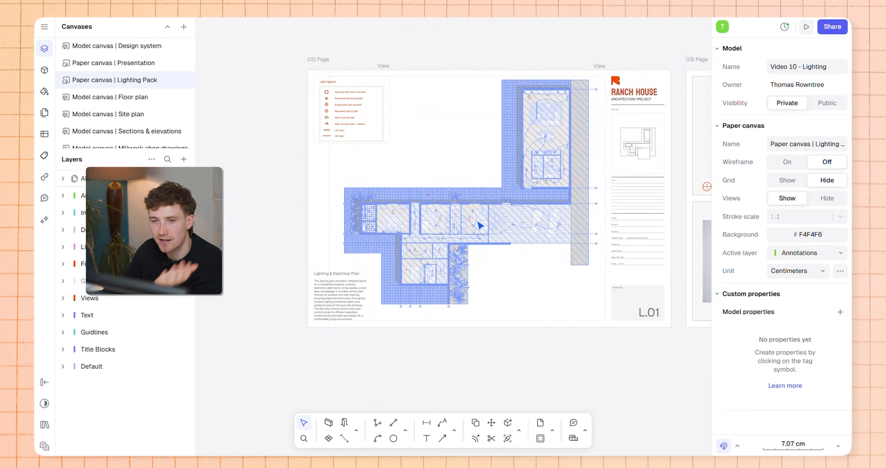
{"action": "middle_click_drag", "start_coordinate": [479, 225], "coordinate": [444, 249]}
{"action": "middle_click_drag", "start_coordinate": [307, 119], "coordinate": [390, 138]}
{"action": "scroll", "coordinate": [388, 139], "scroll_direction": "up", "scroll_amount": 4}
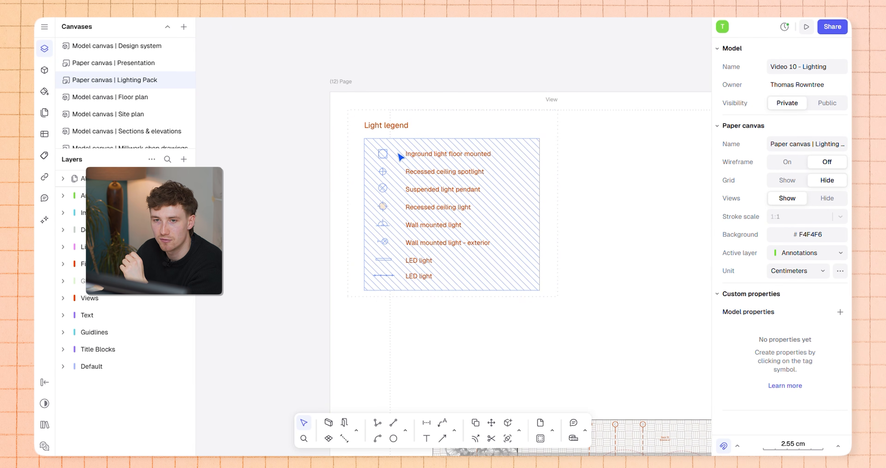
{"action": "scroll", "coordinate": [578, 307], "scroll_direction": "down", "scroll_amount": 3}
{"action": "middle_click_drag", "start_coordinate": [536, 271], "coordinate": [406, 203]}
{"action": "middle_click_drag", "start_coordinate": [486, 238], "coordinate": [342, 164]}
{"action": "scroll", "coordinate": [537, 305], "scroll_direction": "down", "scroll_amount": 3}
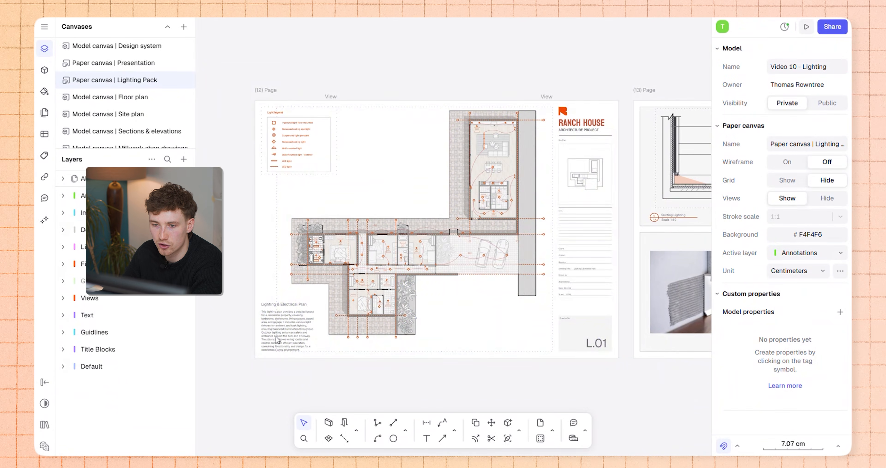
Check the source canvas and scale of the skirting and ceiling lighting detail views on page L.2
{"action": "middle_click_drag", "start_coordinate": [618, 276], "coordinate": [335, 284]}
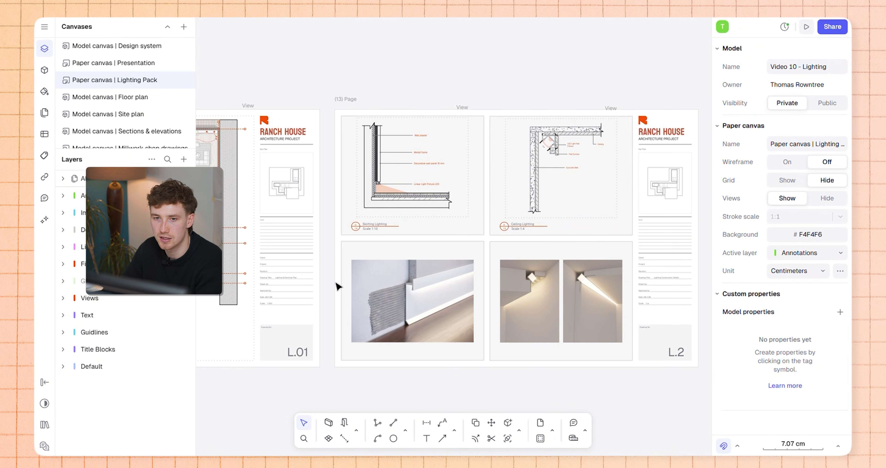
{"action": "left_click", "coordinate": [388, 201]}
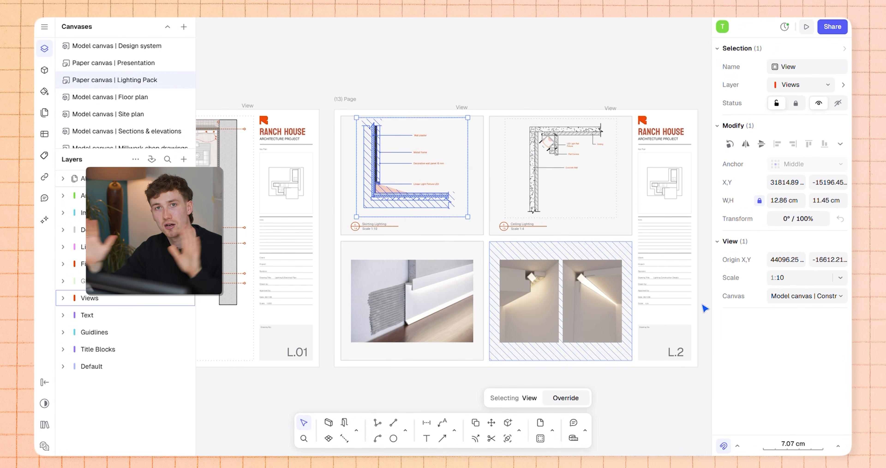
{"action": "left_click", "coordinate": [806, 295]}
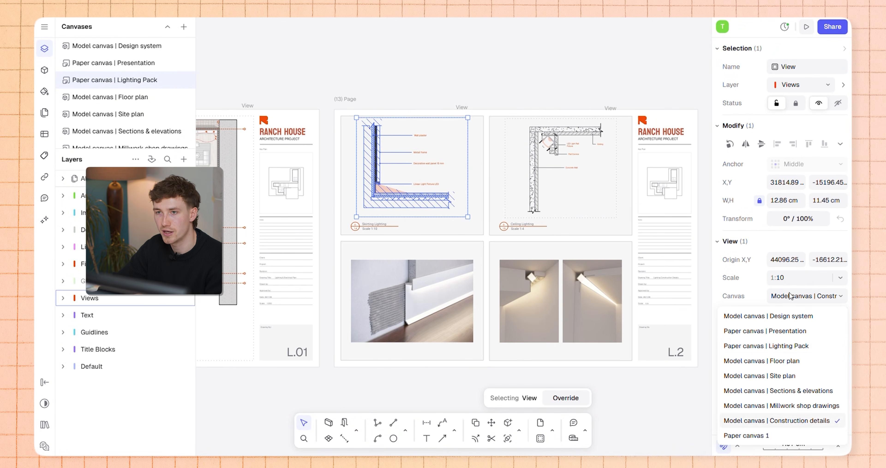
{"action": "left_click", "coordinate": [791, 423]}
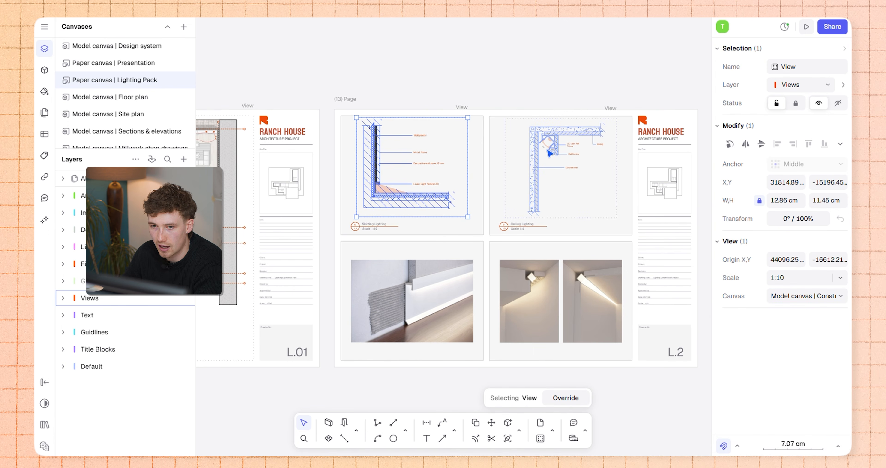
{"action": "left_click", "coordinate": [550, 153]}
{"action": "double_click", "coordinate": [575, 152]}
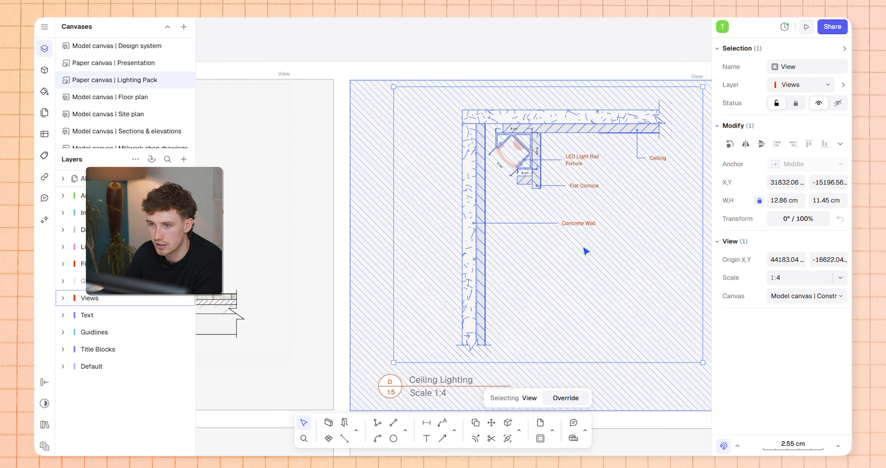
{"action": "key", "text": "Escape"}
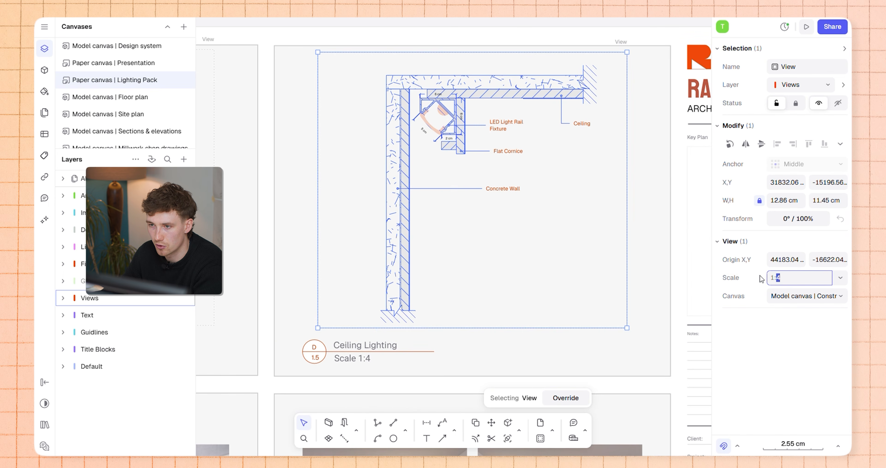
Show the GRID layer's layout guides on pages L.01 and L.2
{"action": "scroll", "coordinate": [469, 265], "scroll_direction": "down", "scroll_amount": 5}
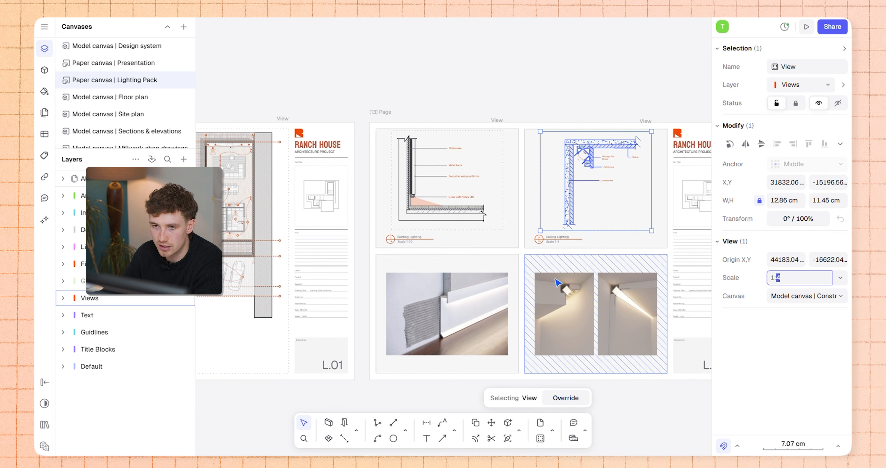
{"action": "scroll", "coordinate": [558, 282], "scroll_direction": "down", "scroll_amount": 3}
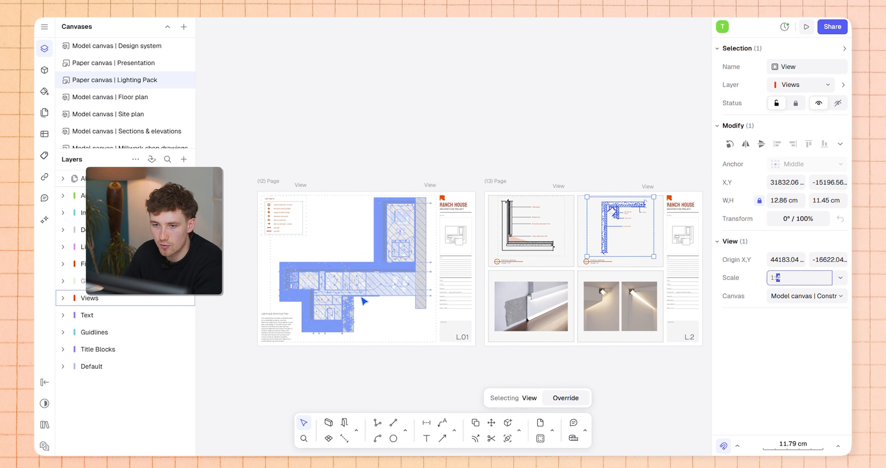
{"action": "scroll", "coordinate": [364, 301], "scroll_direction": "down", "scroll_amount": 3}
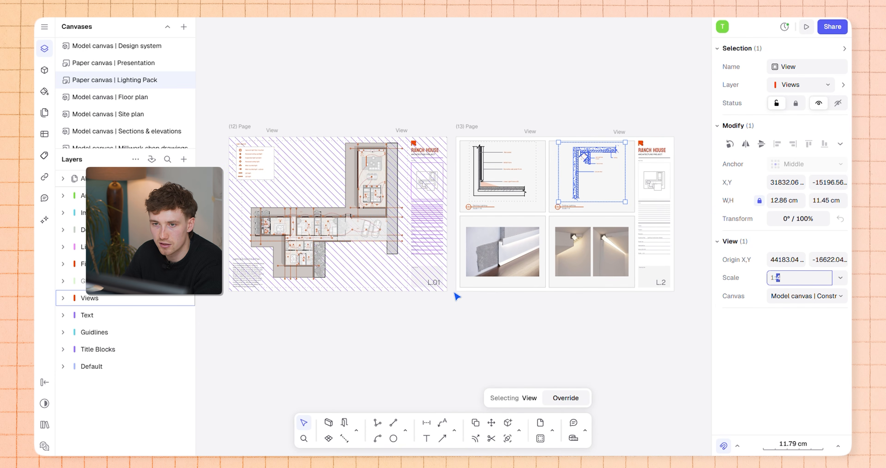
{"action": "left_click", "coordinate": [185, 281]}
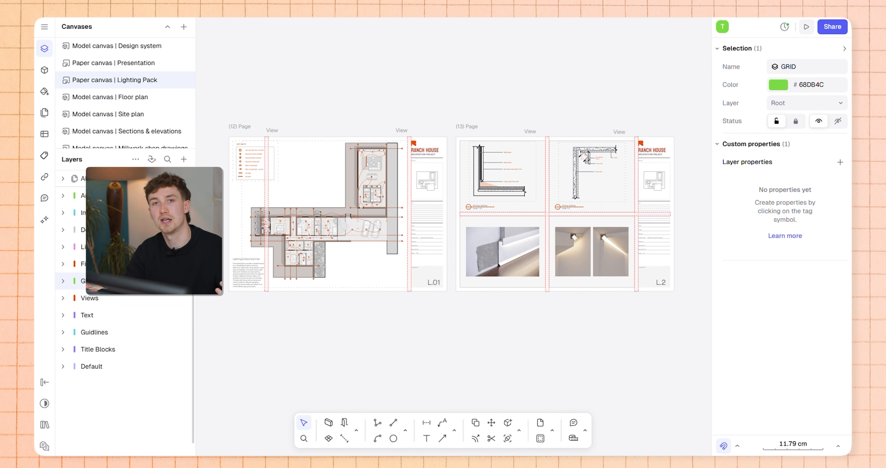
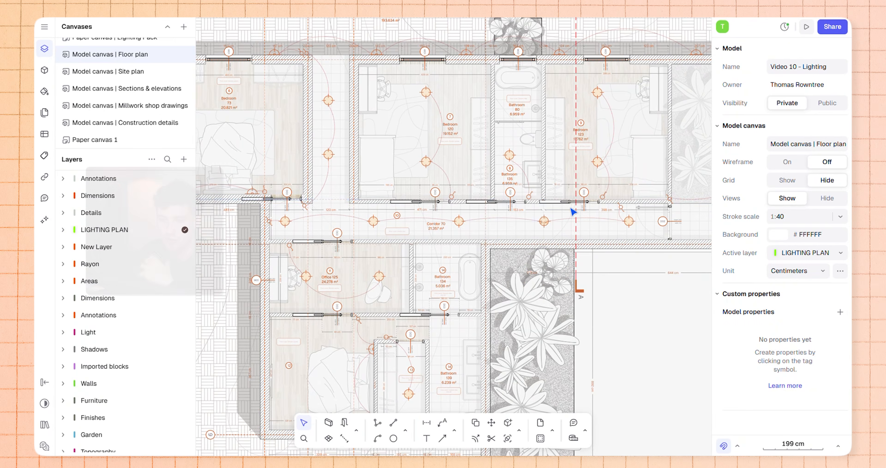
Select a recessed ceiling light in the corridor of the Floor plan canvas and review its custom instance properties
{"action": "scroll", "coordinate": [494, 233], "scroll_direction": "up", "scroll_amount": 3}
{"action": "scroll", "coordinate": [478, 206], "scroll_direction": "left", "scroll_amount": 3}
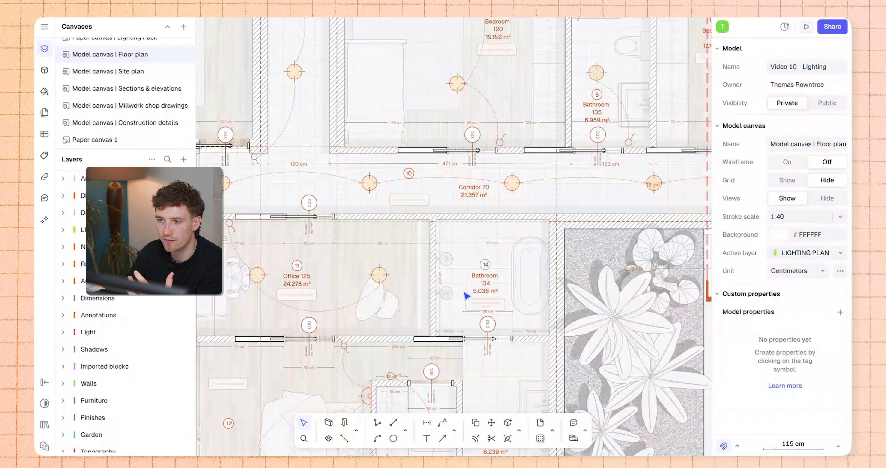
{"action": "scroll", "coordinate": [479, 200], "scroll_direction": "down", "scroll_amount": 2}
{"action": "scroll", "coordinate": [461, 206], "scroll_direction": "up", "scroll_amount": 5}
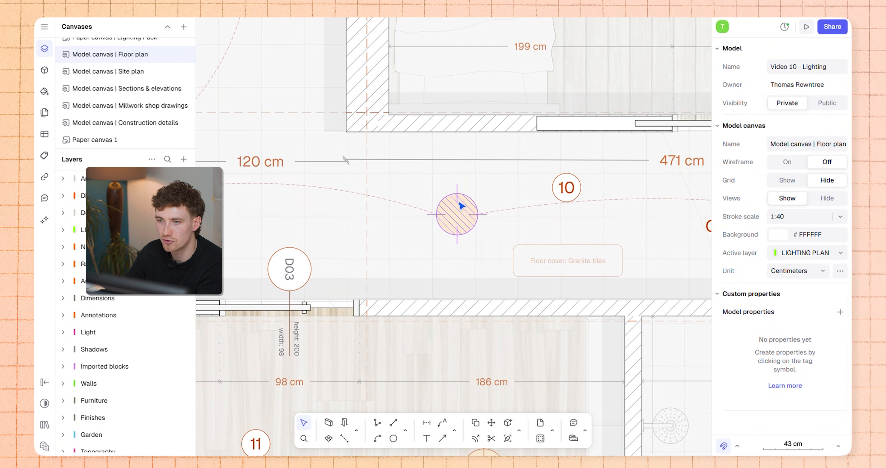
{"action": "left_click", "coordinate": [463, 205]}
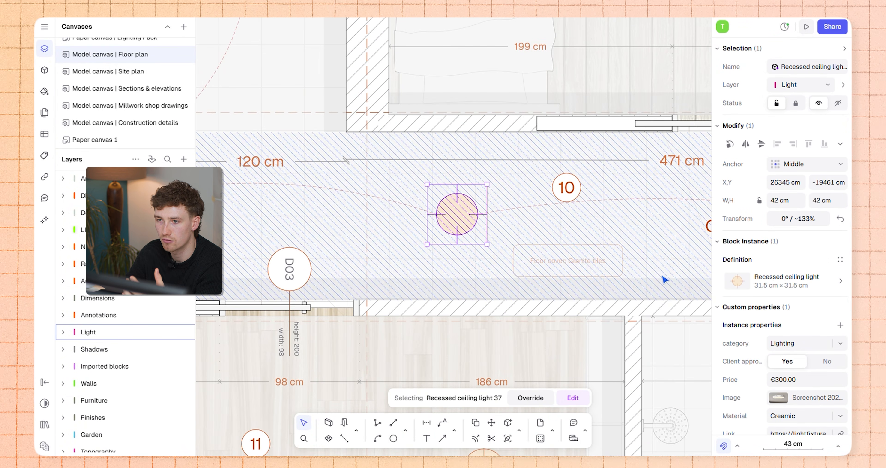
{"action": "left_click", "coordinate": [719, 307]}
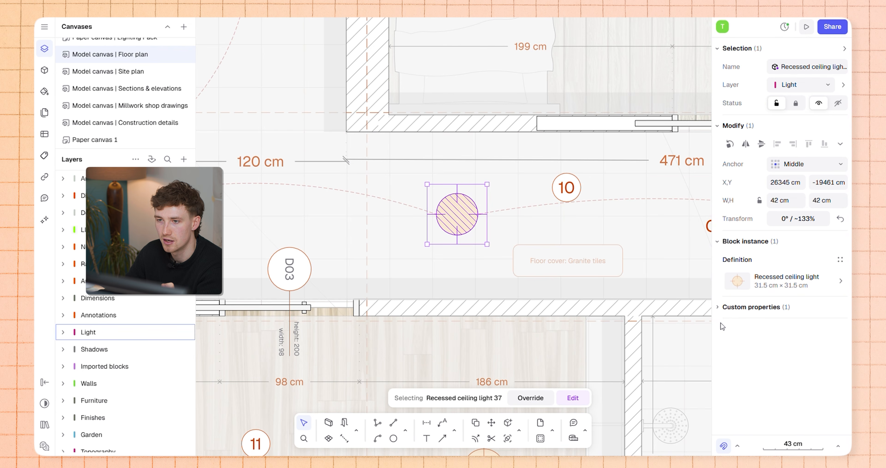
{"action": "left_click", "coordinate": [718, 307]}
{"action": "scroll", "coordinate": [748, 286], "scroll_direction": "down", "scroll_amount": 3}
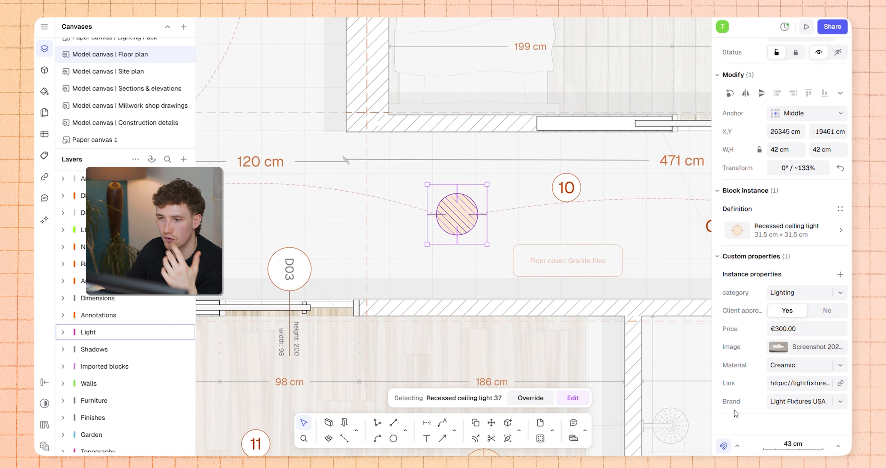
Remove the Brand property from the recessed ceiling light and add it back from the list of available properties
{"action": "left_click", "coordinate": [840, 275]}
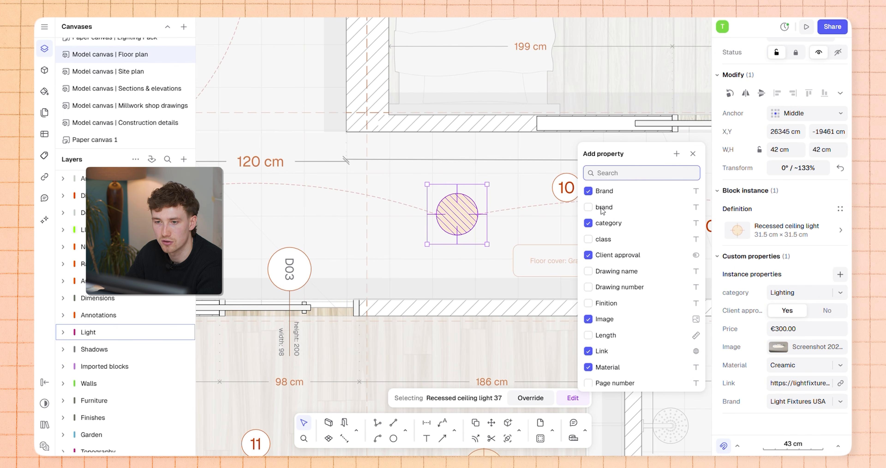
{"action": "left_click", "coordinate": [589, 191]}
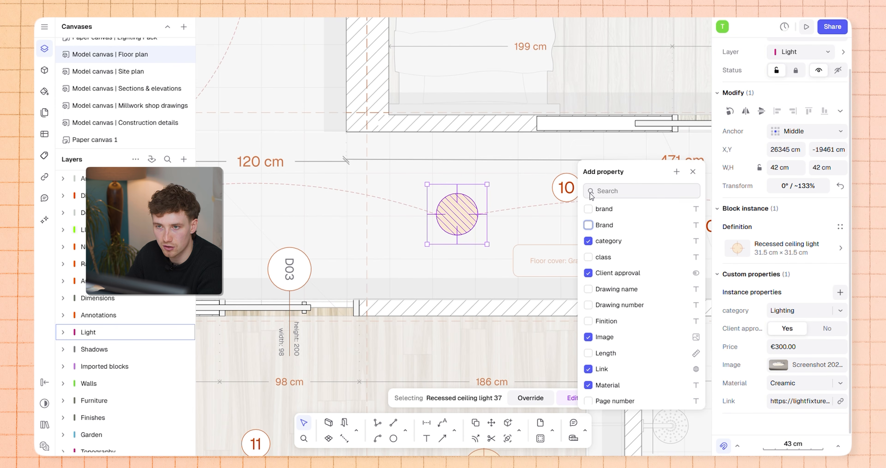
{"action": "left_click", "coordinate": [589, 225]}
{"action": "scroll", "coordinate": [616, 250], "scroll_direction": "down", "scroll_amount": 5}
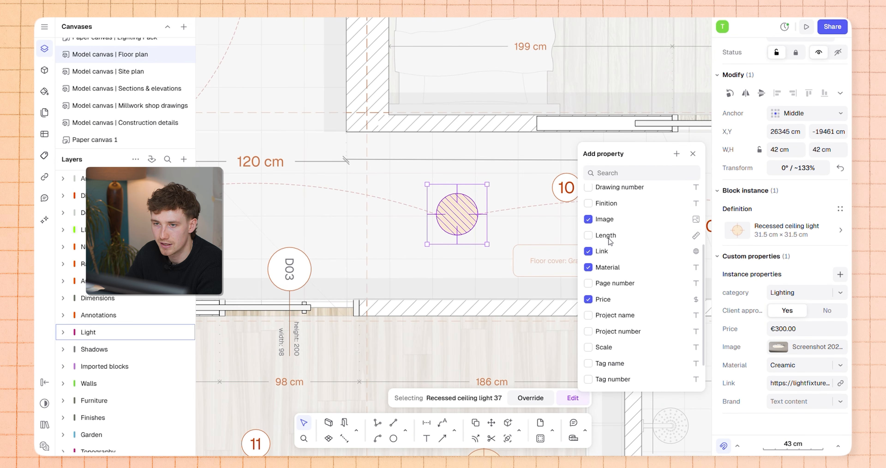
{"action": "scroll", "coordinate": [618, 280], "scroll_direction": "up", "scroll_amount": 5}
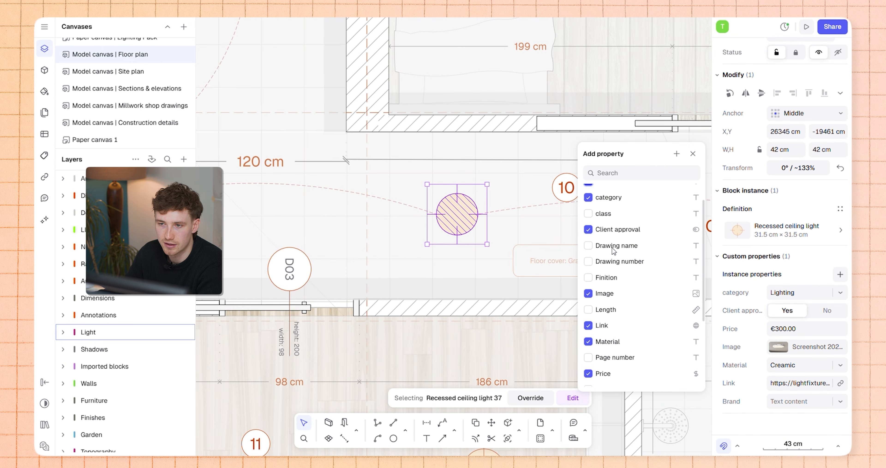
Create a Fixture Size property of type Length (cm) for the recessed ceiling light and set it to 10 cm
{"action": "left_click", "coordinate": [677, 154]}
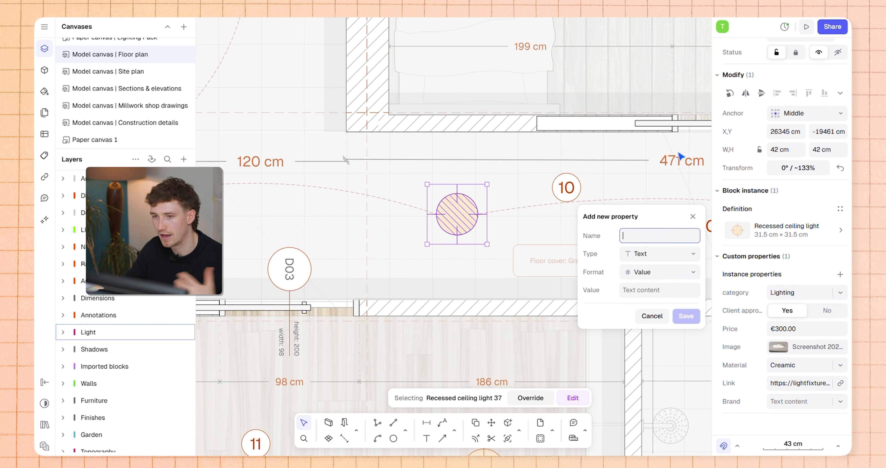
{"action": "left_click", "coordinate": [643, 253]}
{"action": "left_click", "coordinate": [655, 303]}
{"action": "left_click", "coordinate": [660, 235]}
{"action": "type", "text": "Fixture Size"}
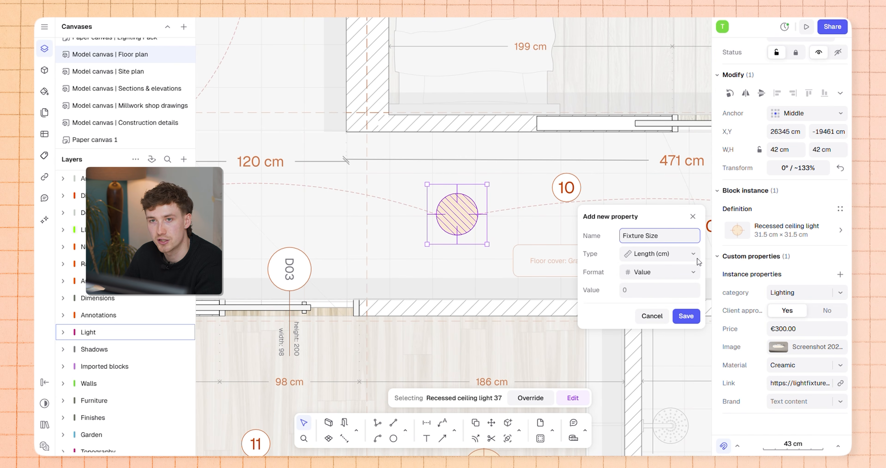
{"action": "left_click", "coordinate": [686, 316]}
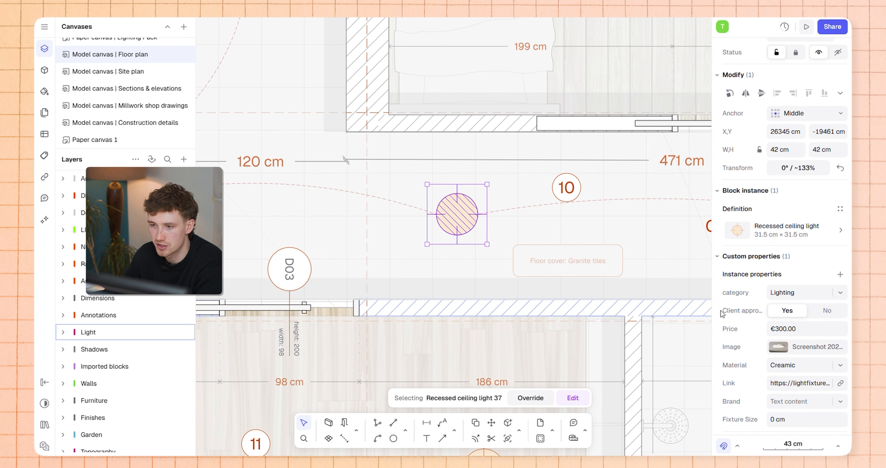
{"action": "scroll", "coordinate": [787, 237], "scroll_direction": "down", "scroll_amount": 1}
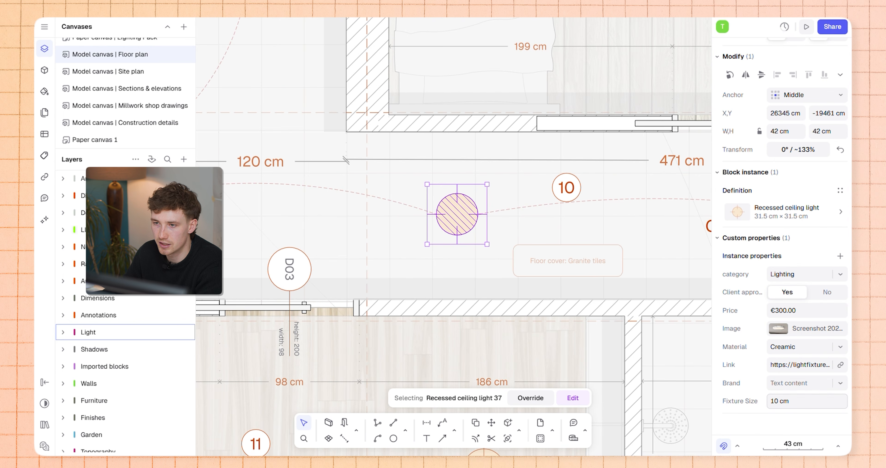
Look through the available category and material options for the selected recessed ceiling light
{"action": "left_click", "coordinate": [838, 278]}
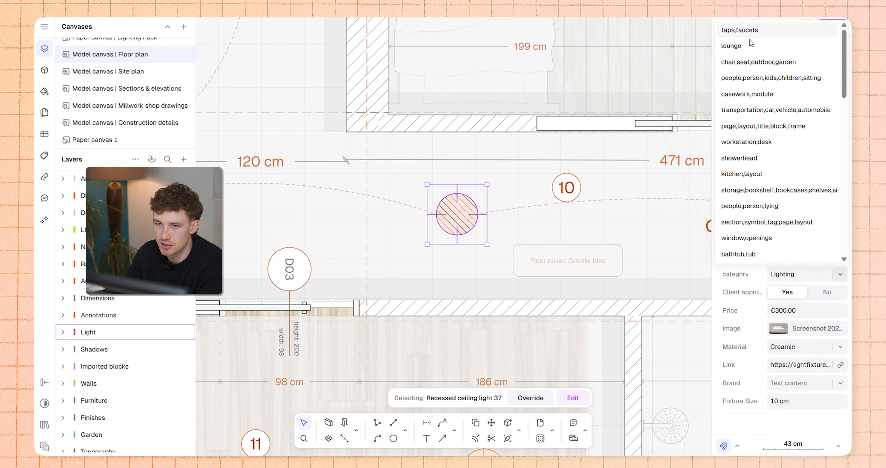
{"action": "scroll", "coordinate": [753, 69], "scroll_direction": "down", "scroll_amount": 5}
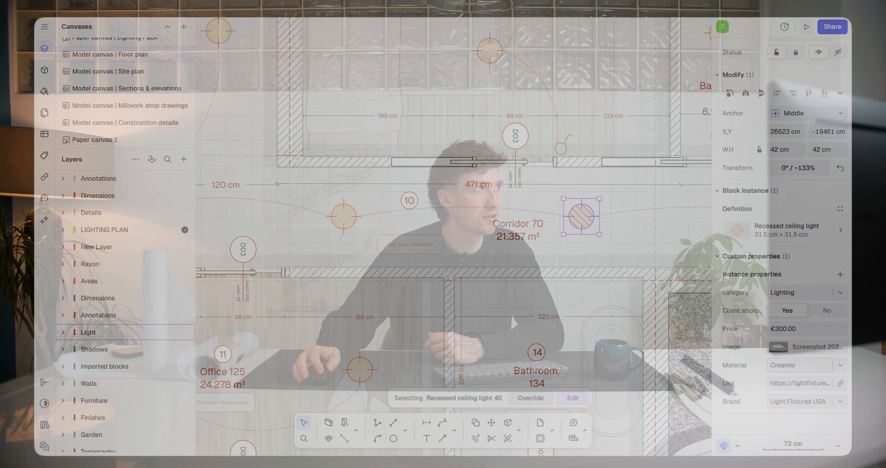
{"action": "left_click", "coordinate": [841, 365]}
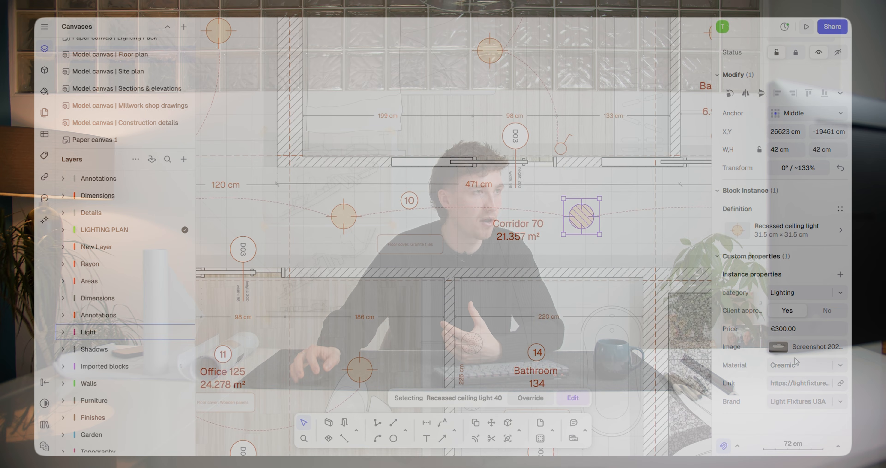
{"action": "scroll", "coordinate": [494, 239], "scroll_direction": "down", "scroll_amount": 5}
Select the recessed ceiling lights in Bedroom 120 and Bathroom 135 and examine their custom instance properties
{"action": "middle_click_drag", "start_coordinate": [493, 239], "coordinate": [442, 277]}
{"action": "scroll", "coordinate": [445, 162], "scroll_direction": "up", "scroll_amount": 5}
{"action": "left_click", "coordinate": [445, 163]}
{"action": "middle_click_drag", "start_coordinate": [446, 162], "coordinate": [347, 184]}
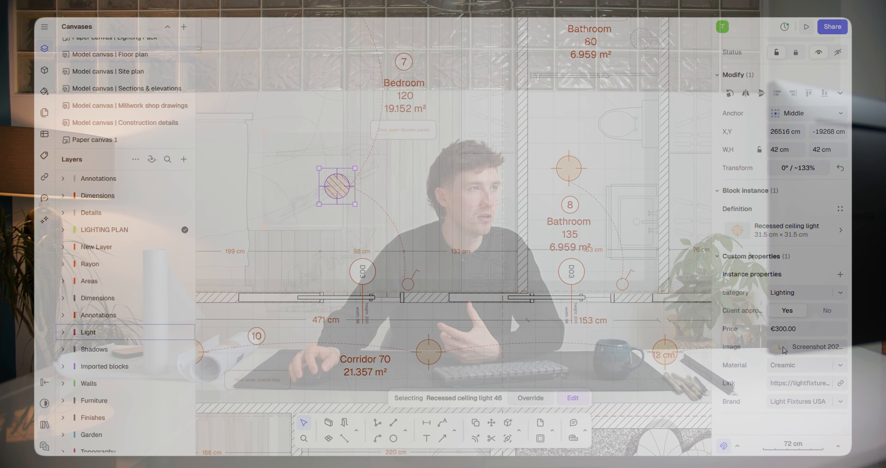
{"action": "middle_click_drag", "start_coordinate": [467, 204], "coordinate": [460, 246]}
{"action": "left_click", "coordinate": [562, 210]}
{"action": "scroll", "coordinate": [650, 214], "scroll_direction": "down", "scroll_amount": 5}
{"action": "middle_click_drag", "start_coordinate": [650, 214], "coordinate": [471, 231]}
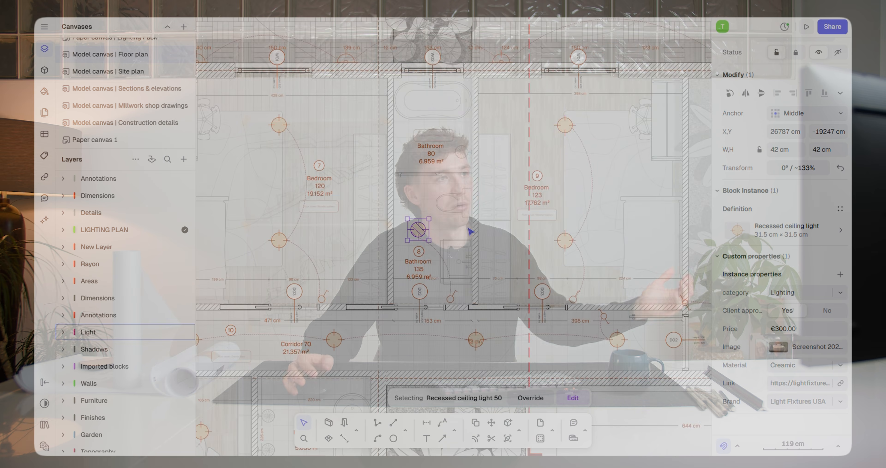
Select further recessed ceiling lights across the plan, including one in the garage, and check their custom instance properties
{"action": "scroll", "coordinate": [565, 124], "scroll_direction": "up", "scroll_amount": 5}
{"action": "left_click", "coordinate": [566, 126]}
{"action": "scroll", "coordinate": [566, 128], "scroll_direction": "down", "scroll_amount": 10}
{"action": "middle_click_drag", "start_coordinate": [692, 179], "coordinate": [556, 223]}
{"action": "scroll", "coordinate": [568, 222], "scroll_direction": "up", "scroll_amount": 8}
{"action": "left_click", "coordinate": [650, 197]}
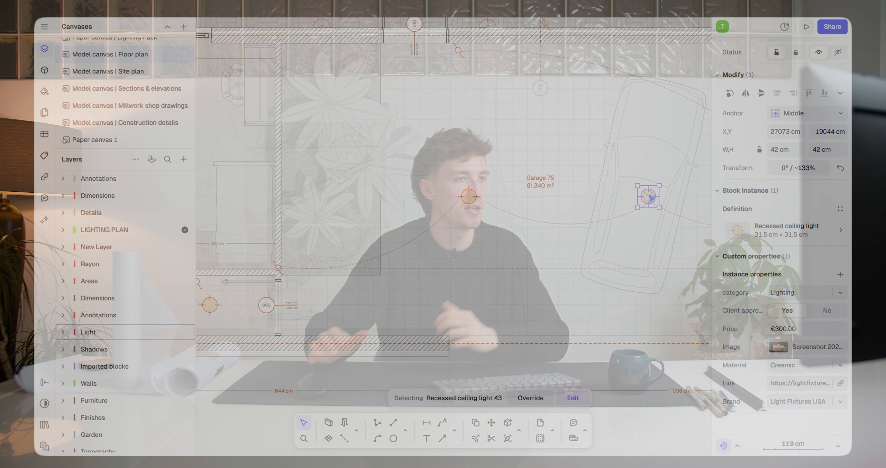
{"action": "scroll", "coordinate": [650, 198], "scroll_direction": "down", "scroll_amount": 5}
{"action": "middle_click_drag", "start_coordinate": [509, 199], "coordinate": [413, 265]}
{"action": "scroll", "coordinate": [417, 264], "scroll_direction": "up", "scroll_amount": 5}
{"action": "left_click", "coordinate": [431, 256]}
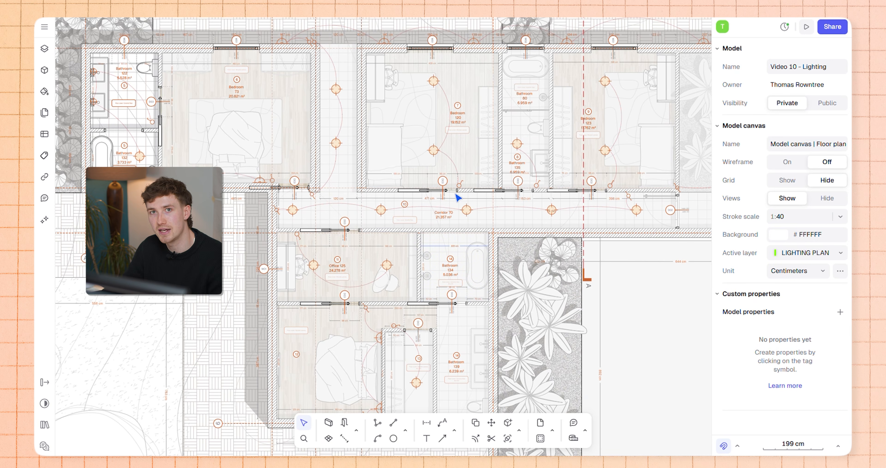
Create a new table for the Floor plan canvas and look through its rows
{"action": "left_click", "coordinate": [45, 134]}
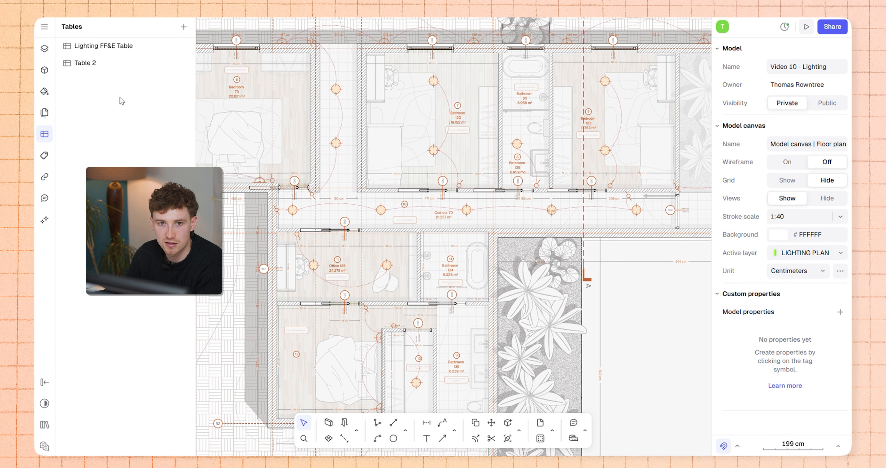
{"action": "left_click", "coordinate": [184, 27]}
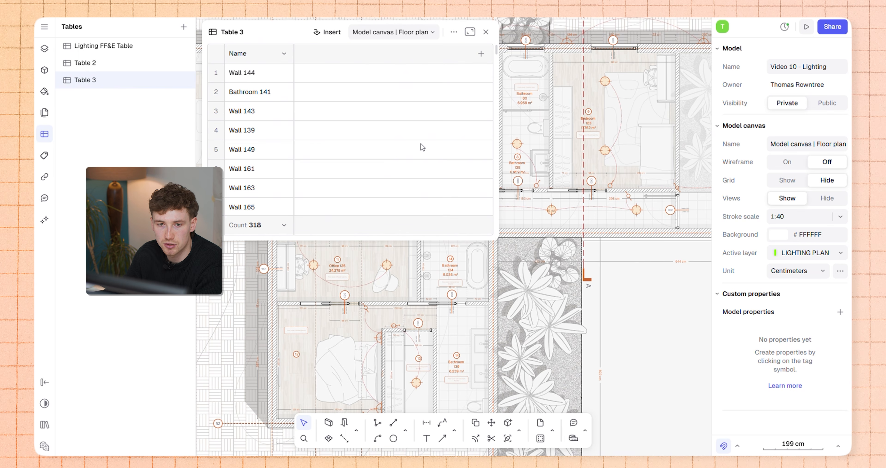
{"action": "scroll", "coordinate": [397, 151], "scroll_direction": "down", "scroll_amount": 15}
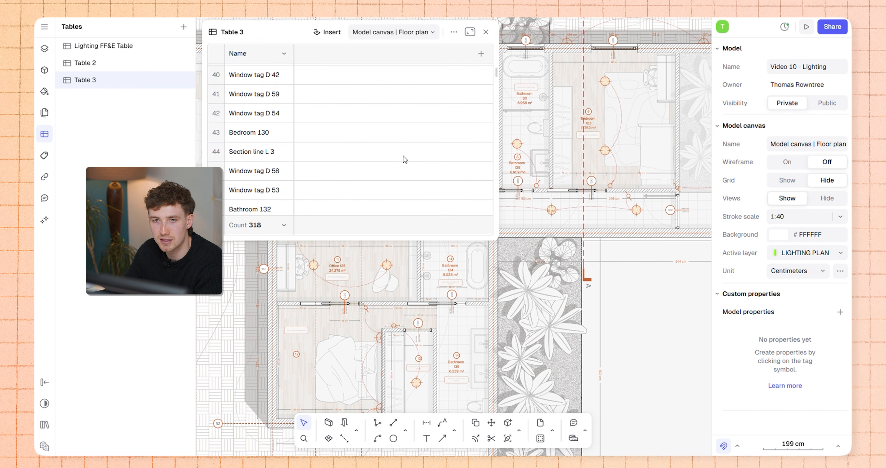
{"action": "scroll", "coordinate": [405, 157], "scroll_direction": "up", "scroll_amount": 15}
Exclude the Wall and Zone categories from Table 3, keeping only block instances
{"action": "left_click", "coordinate": [454, 32]}
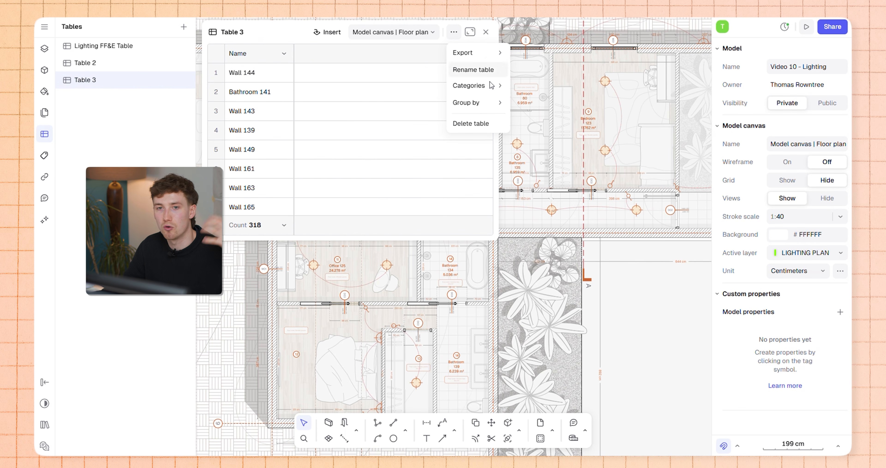
{"action": "mouse_move", "coordinate": [492, 86]}
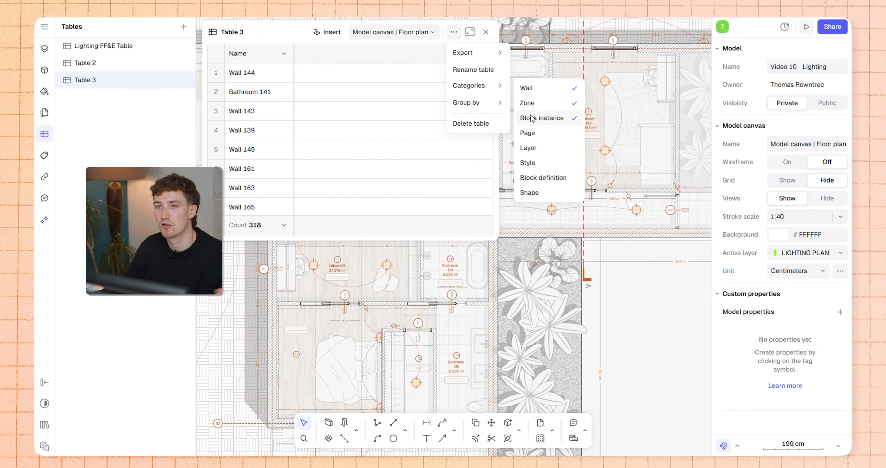
{"action": "left_click", "coordinate": [528, 103]}
{"action": "left_click", "coordinate": [531, 88]}
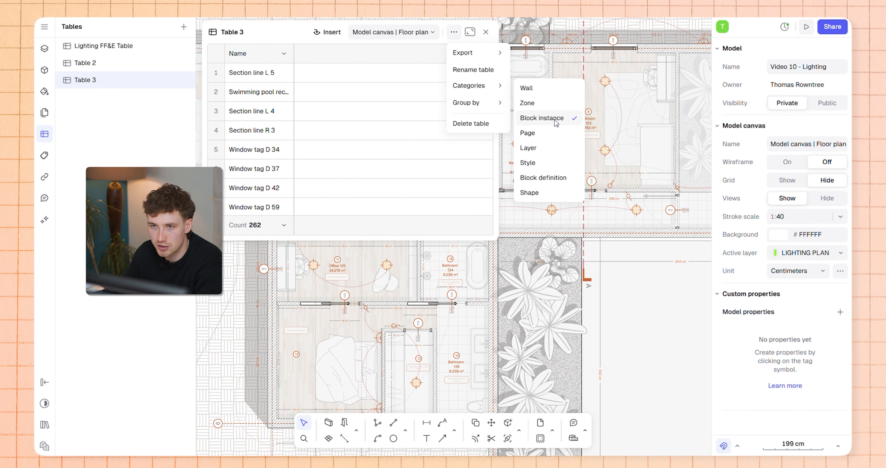
{"action": "left_click", "coordinate": [399, 105]}
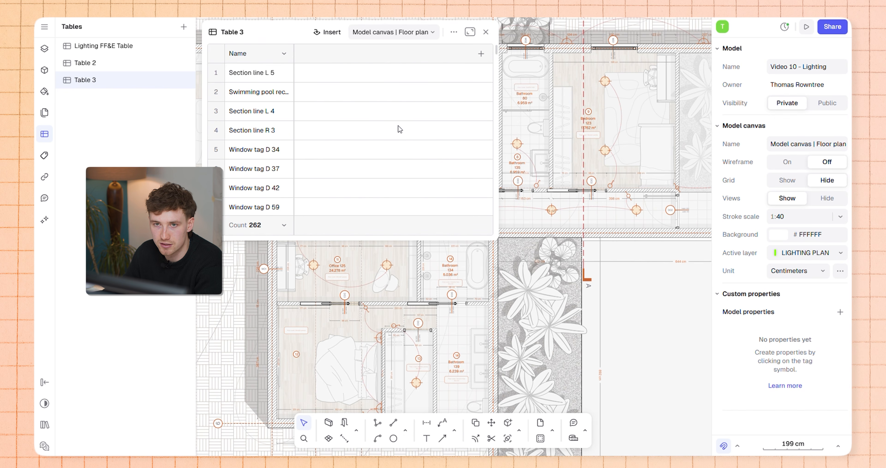
Add a category column to Table 3 and look through its entries
{"action": "left_click", "coordinate": [481, 53]}
{"action": "left_click", "coordinate": [501, 408]}
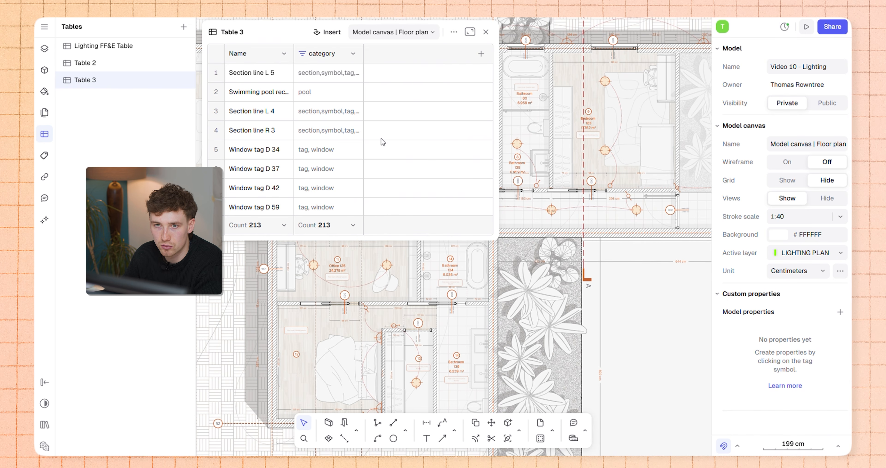
{"action": "scroll", "coordinate": [347, 150], "scroll_direction": "down", "scroll_amount": 7}
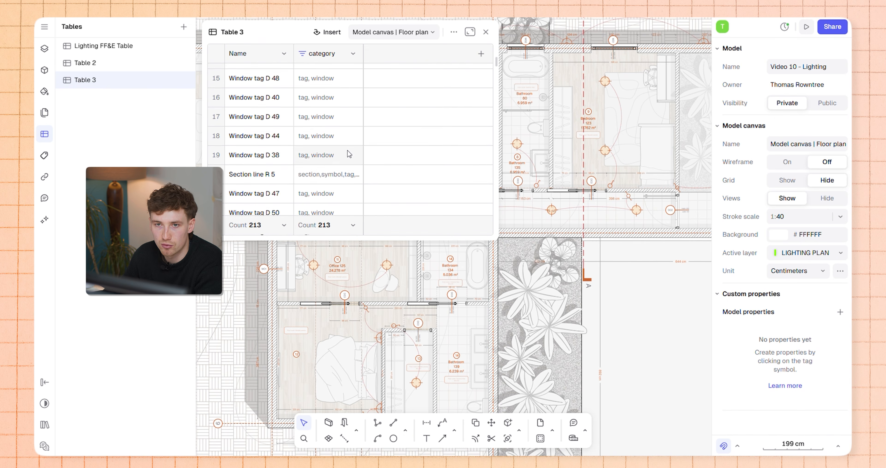
{"action": "scroll", "coordinate": [348, 150], "scroll_direction": "up", "scroll_amount": 7}
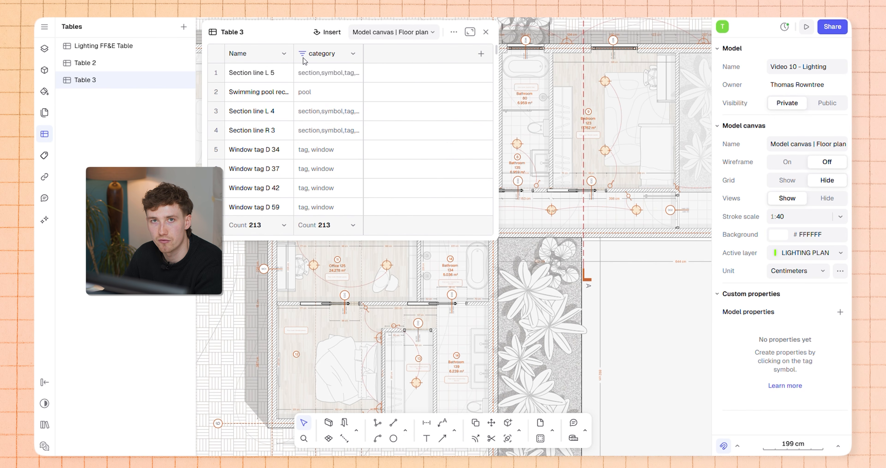
Filter the category column of Table 3 to values equal to Lighting and look through the filtered rows
{"action": "left_click", "coordinate": [354, 54]}
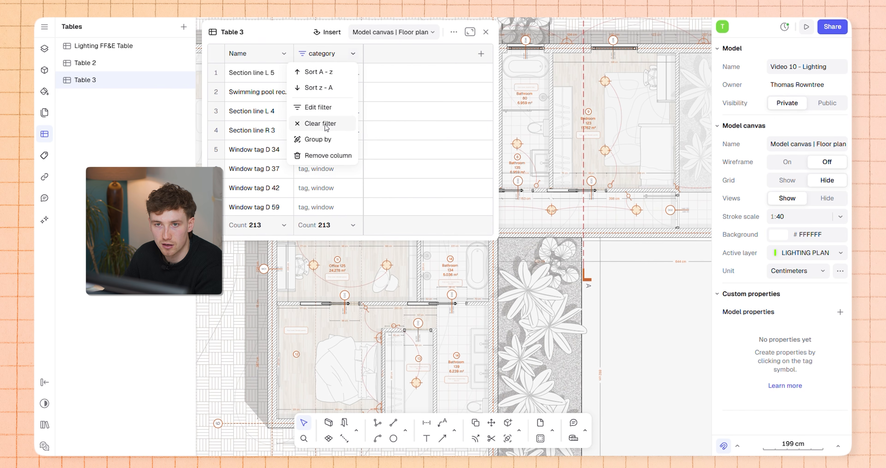
{"action": "left_click", "coordinate": [325, 108]}
{"action": "left_click", "coordinate": [292, 73]}
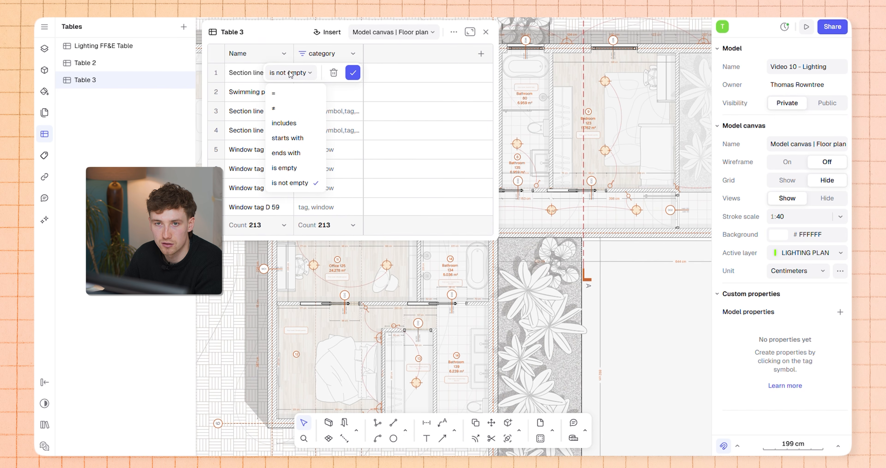
{"action": "left_click", "coordinate": [289, 94]}
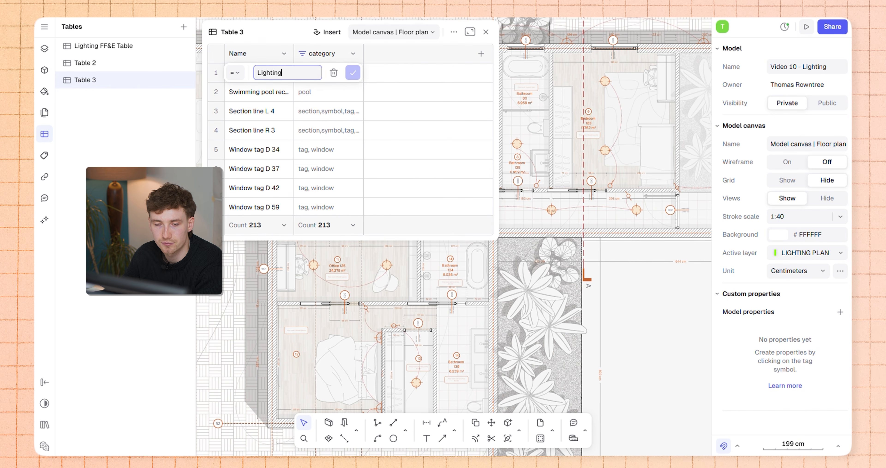
{"action": "left_click", "coordinate": [352, 73]}
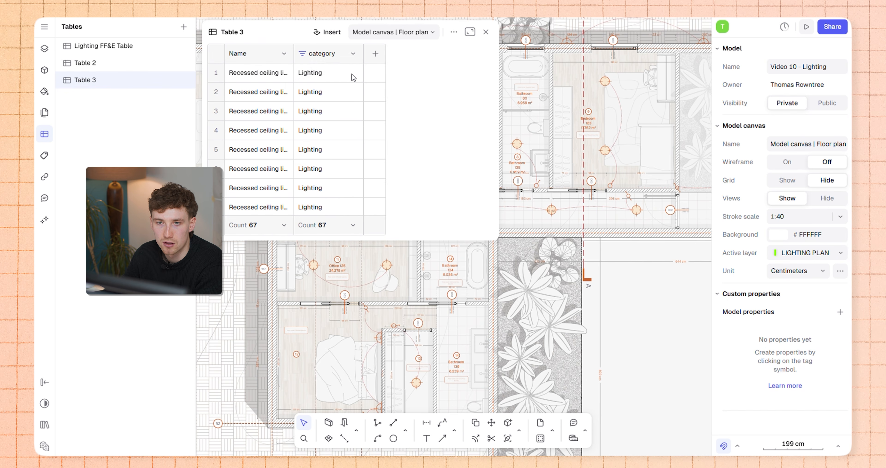
{"action": "scroll", "coordinate": [296, 186], "scroll_direction": "down", "scroll_amount": 5}
{"action": "scroll", "coordinate": [297, 187], "scroll_direction": "down", "scroll_amount": 10}
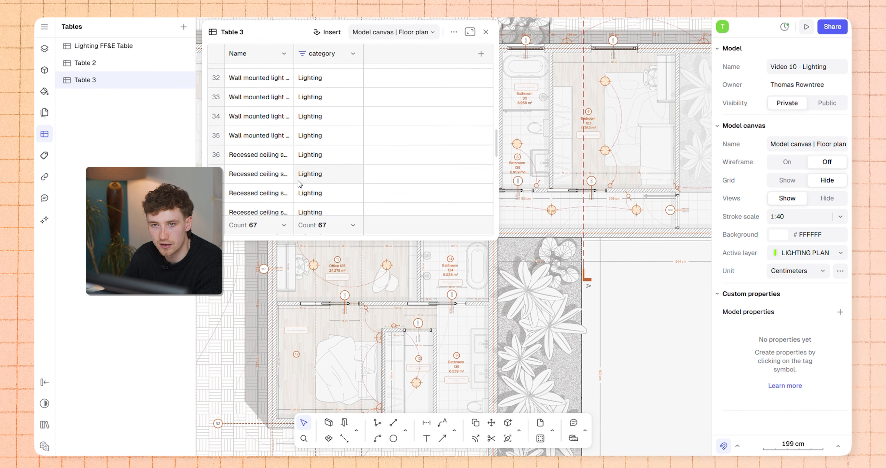
{"action": "scroll", "coordinate": [300, 182], "scroll_direction": "up", "scroll_amount": 15}
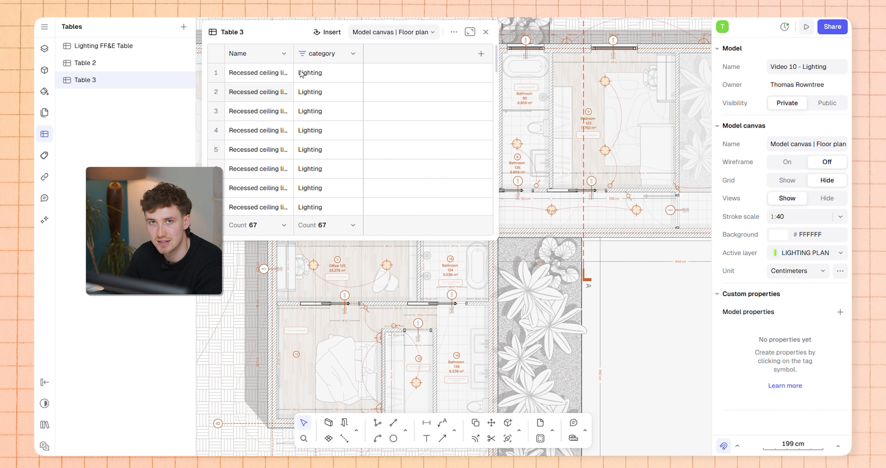
Add Image, Material and Price columns to Table 3 and look through the fixture rows
{"action": "left_click", "coordinate": [481, 54]}
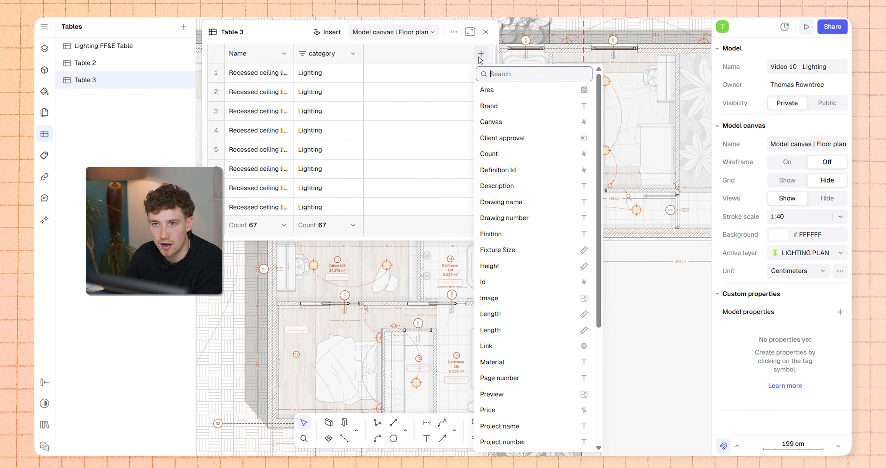
{"action": "left_click", "coordinate": [514, 299]}
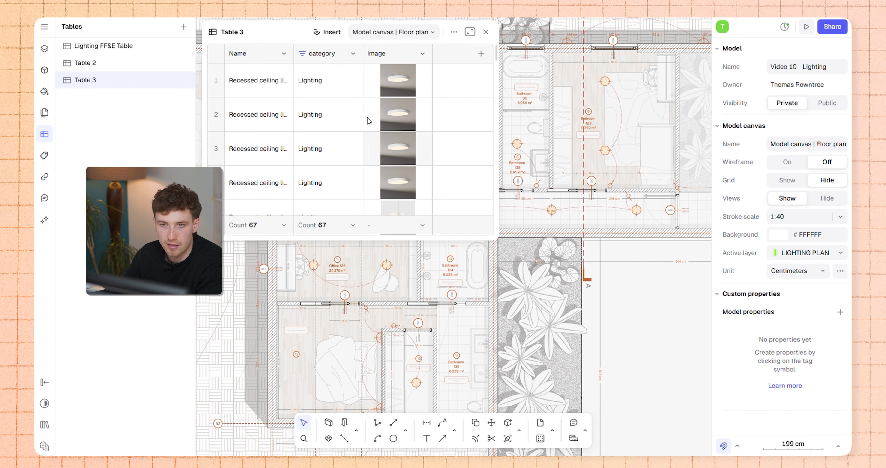
{"action": "left_click", "coordinate": [481, 53]}
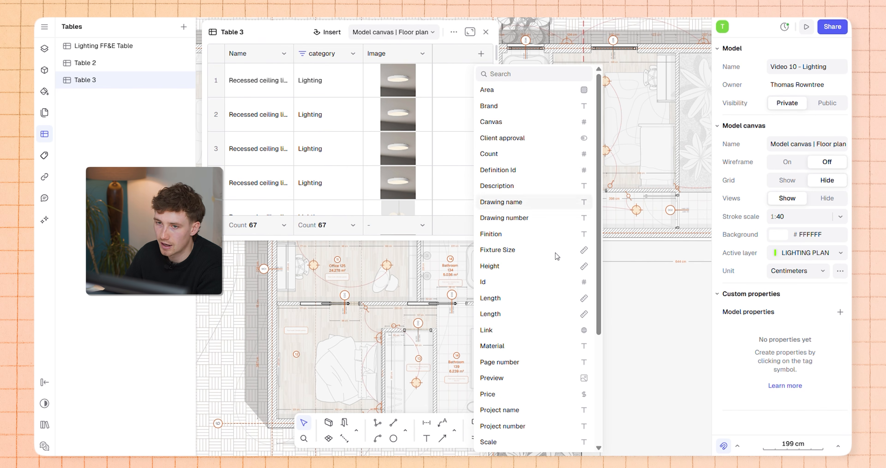
{"action": "left_click", "coordinate": [515, 346]}
{"action": "left_click", "coordinate": [514, 55]}
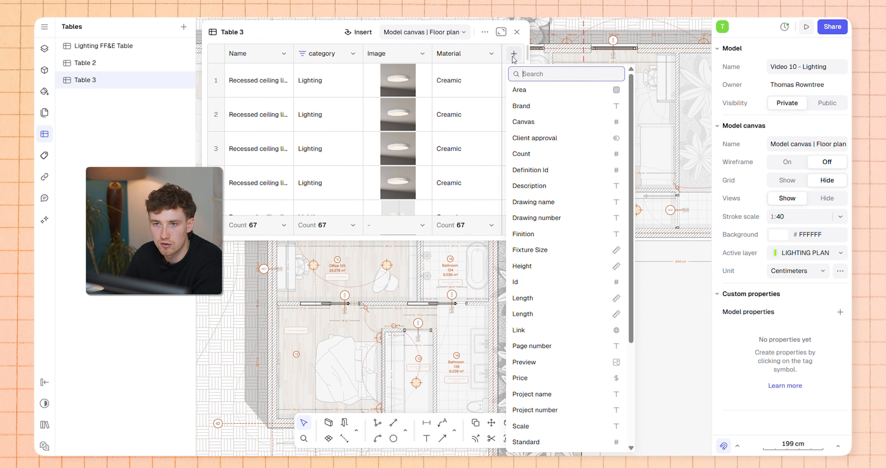
{"action": "scroll", "coordinate": [557, 357], "scroll_direction": "down", "scroll_amount": 4}
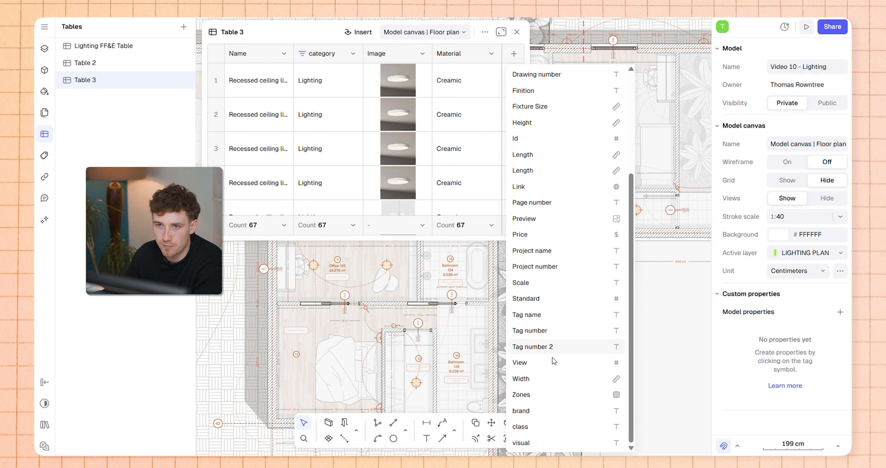
{"action": "left_click", "coordinate": [535, 235]}
{"action": "scroll", "coordinate": [482, 120], "scroll_direction": "down", "scroll_amount": 10}
{"action": "scroll", "coordinate": [532, 140], "scroll_direction": "down", "scroll_amount": 15}
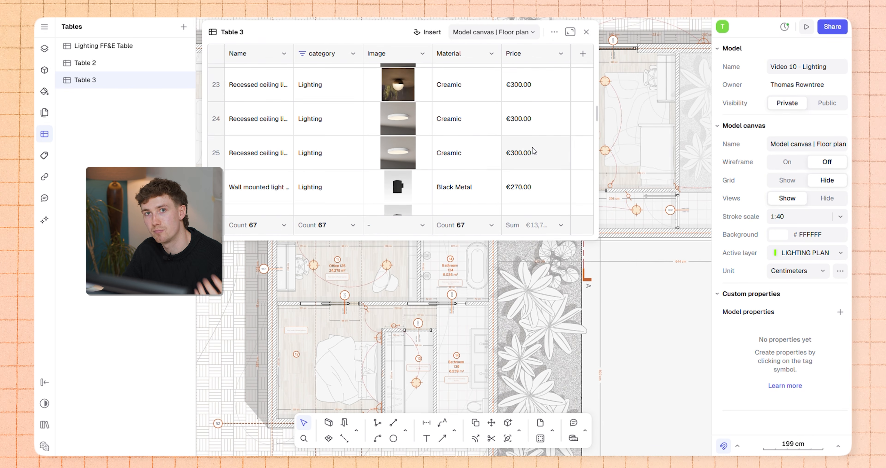
{"action": "scroll", "coordinate": [300, 153], "scroll_direction": "up", "scroll_amount": 20}
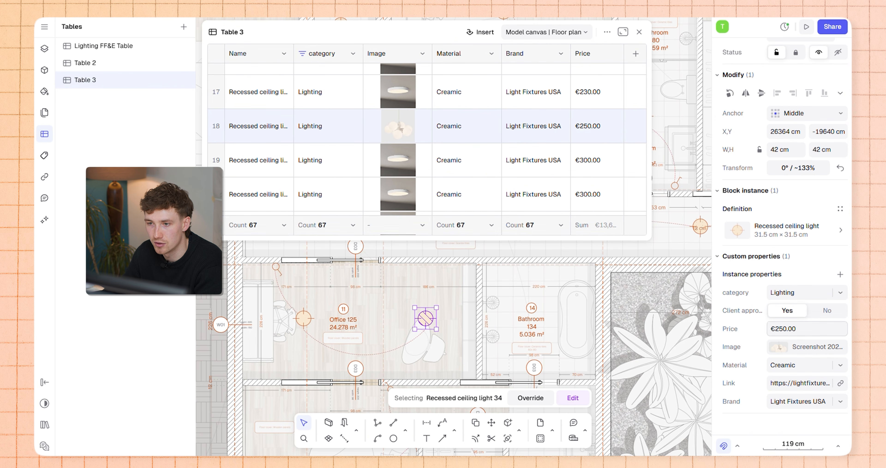
Group the rows of Table 3 by Brand and look through the grouped fixtures
{"action": "left_click", "coordinate": [561, 53]}
{"action": "left_click", "coordinate": [526, 123]}
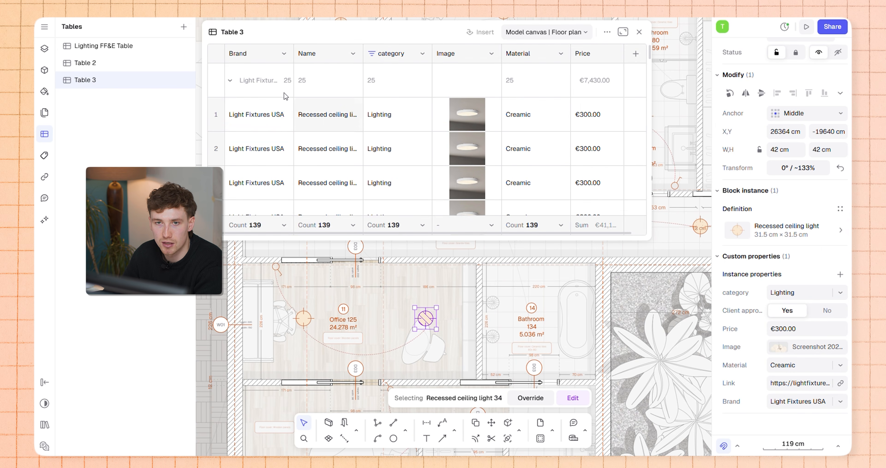
{"action": "scroll", "coordinate": [275, 114], "scroll_direction": "down", "scroll_amount": 10}
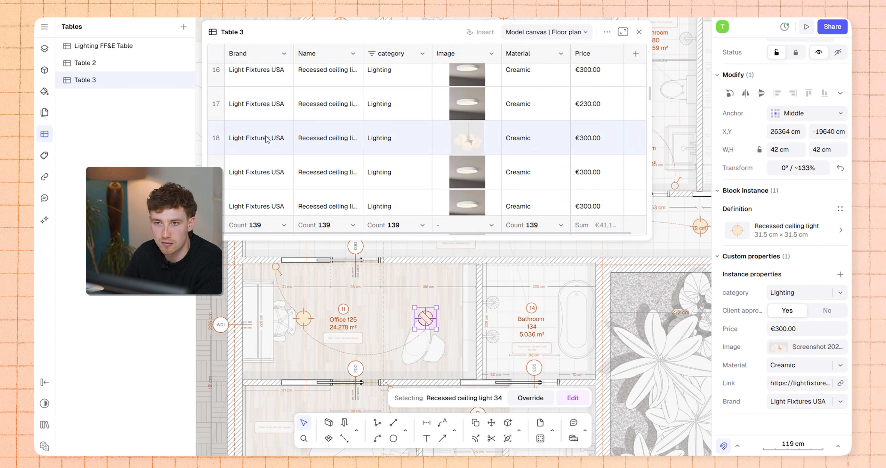
{"action": "scroll", "coordinate": [266, 136], "scroll_direction": "down", "scroll_amount": 2}
{"action": "scroll", "coordinate": [267, 137], "scroll_direction": "down", "scroll_amount": 4}
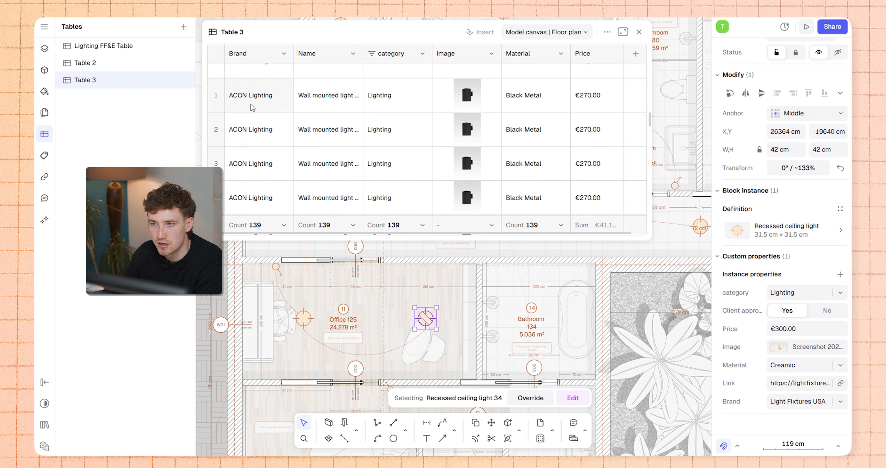
{"action": "scroll", "coordinate": [256, 119], "scroll_direction": "down", "scroll_amount": 10}
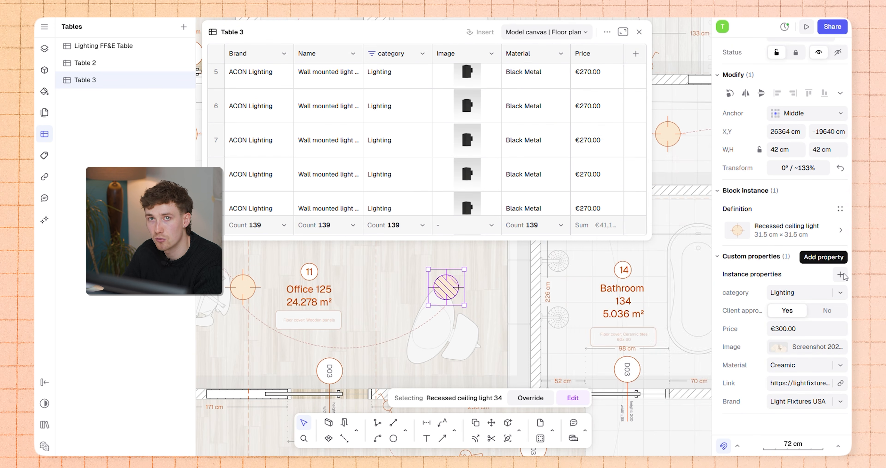
Add a new Number property named Quantity to the selected recessed ceiling light in Office 125 and set it to 5
{"action": "left_click", "coordinate": [841, 274]}
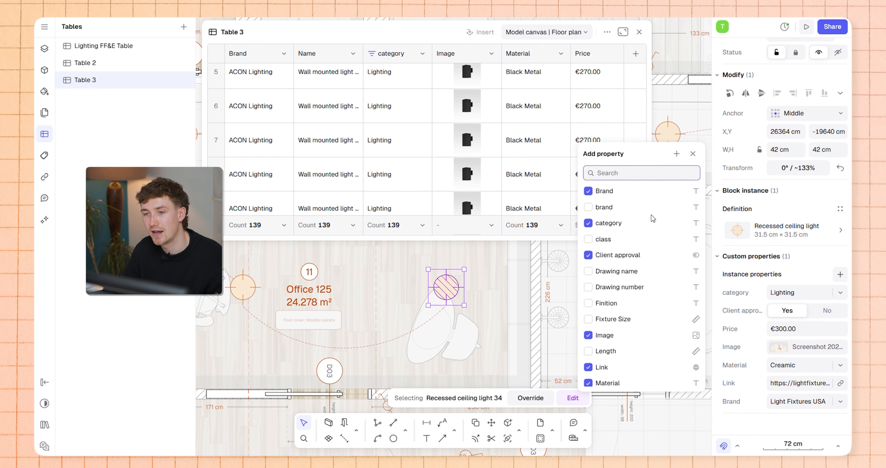
{"action": "scroll", "coordinate": [622, 289], "scroll_direction": "down", "scroll_amount": 5}
{"action": "scroll", "coordinate": [622, 311], "scroll_direction": "up", "scroll_amount": 5}
{"action": "left_click", "coordinate": [676, 154]}
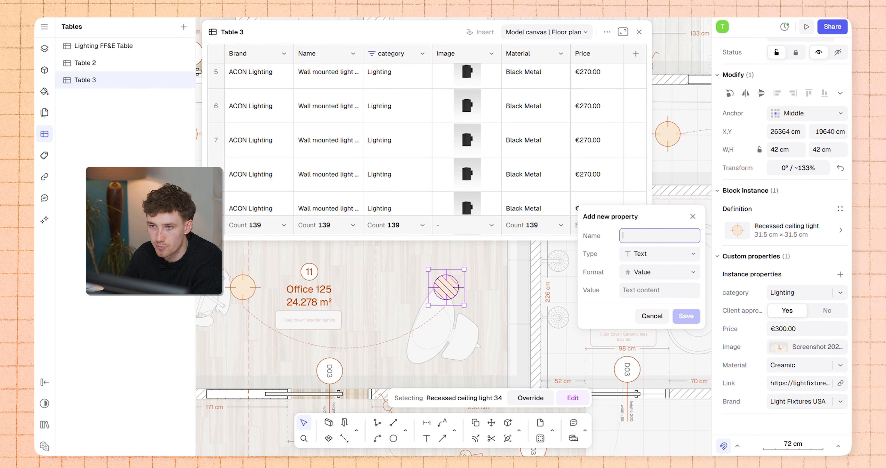
{"action": "left_click", "coordinate": [662, 254]}
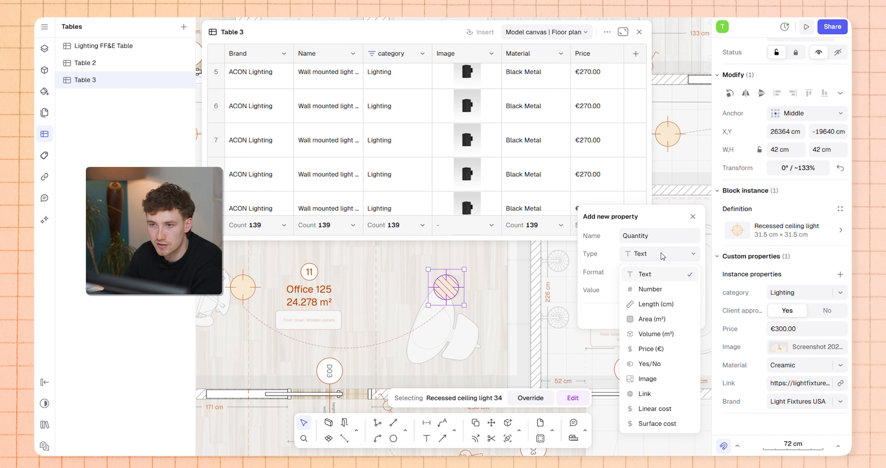
{"action": "left_click", "coordinate": [652, 290]}
{"action": "left_click", "coordinate": [687, 316]}
{"action": "left_click", "coordinate": [788, 419]}
{"action": "type", "text": "5"}
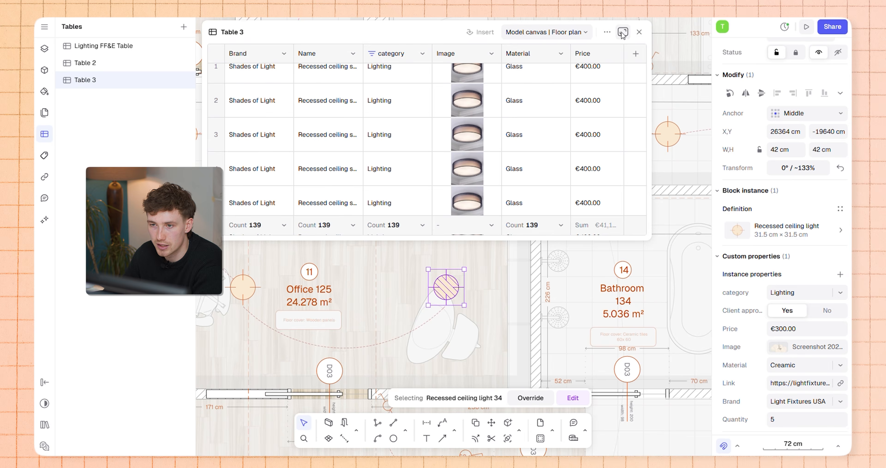
Enlarge Table 3, add a Quantity column and look through the fixture rows
{"action": "left_click", "coordinate": [623, 33]}
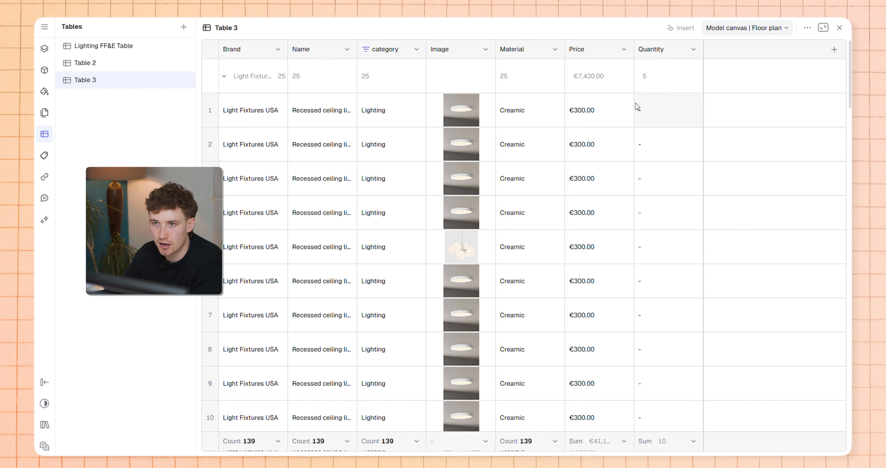
{"action": "scroll", "coordinate": [651, 109], "scroll_direction": "down", "scroll_amount": 15}
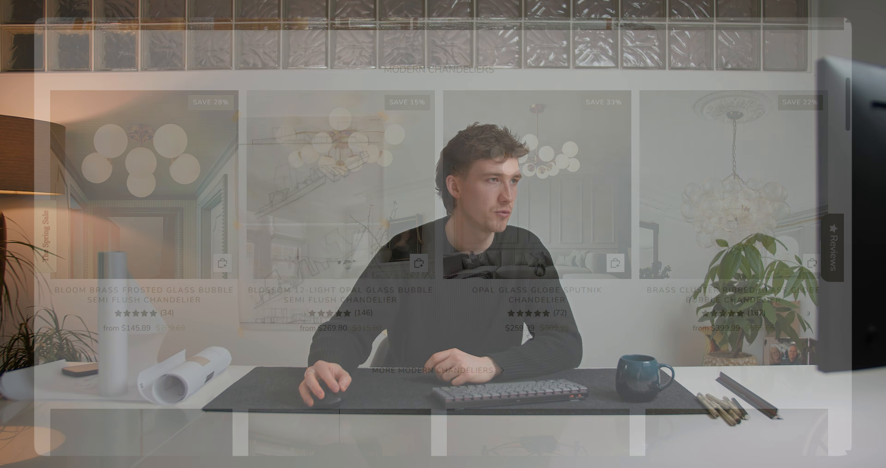
Switch to the Light Fixtures USA website and open the photo of the Blossom 12-Light Opal Glass Bubble Semi Flush Chandelier
{"action": "scroll", "coordinate": [391, 321], "scroll_direction": "up", "scroll_amount": 2}
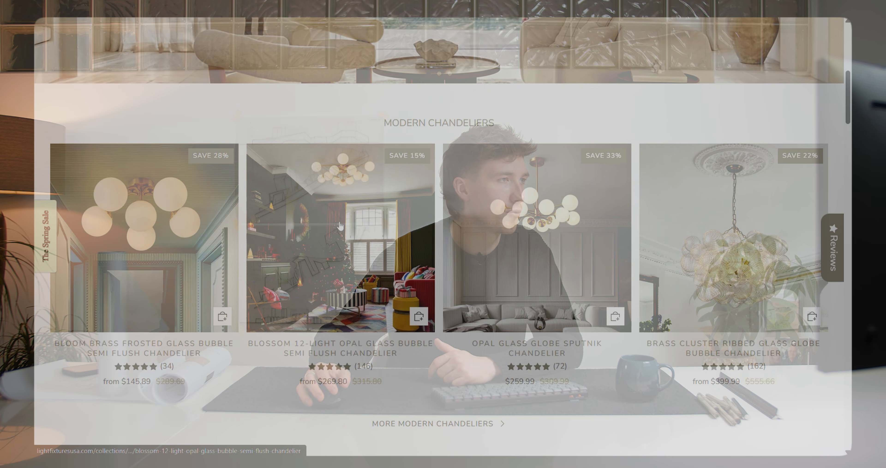
{"action": "left_click", "coordinate": [372, 208]}
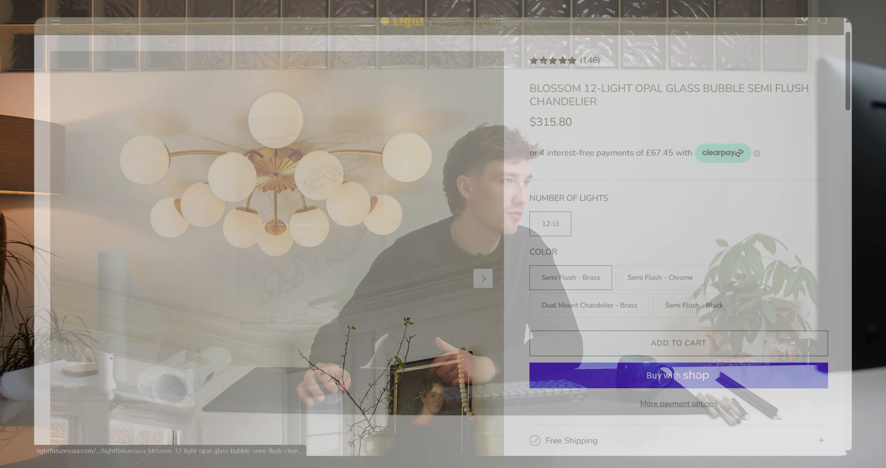
{"action": "left_click", "coordinate": [372, 208]}
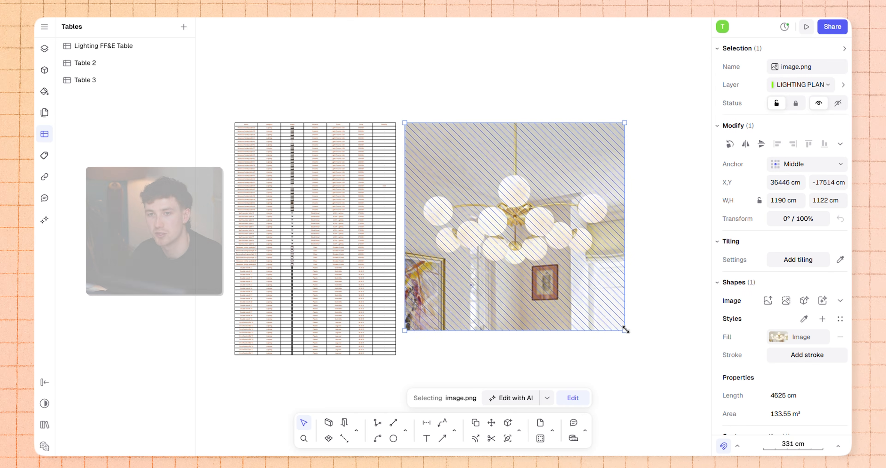
Scale the chandelier image beside the schedule table down to about 539 × 508 cm
{"action": "left_click_drag", "start_coordinate": [625, 329], "coordinate": [505, 217]}
{"action": "scroll", "coordinate": [494, 174], "scroll_direction": "up", "scroll_amount": 5}
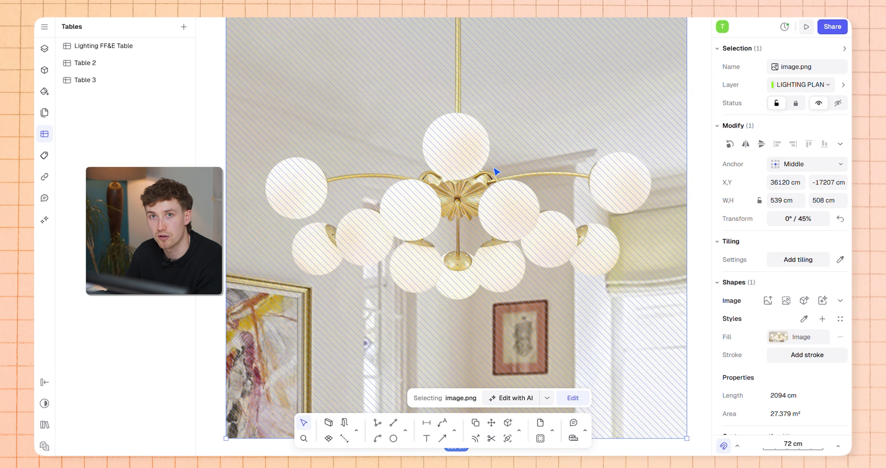
{"action": "scroll", "coordinate": [679, 196], "scroll_direction": "down", "scroll_amount": 3}
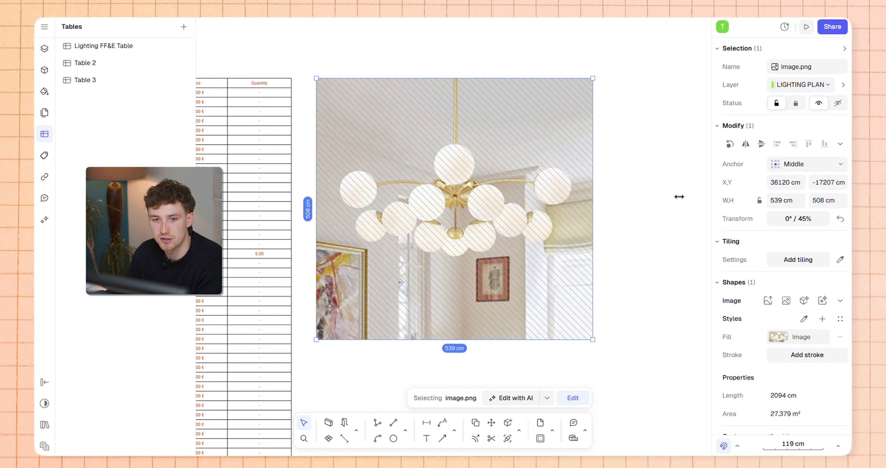
Remove the chandelier image's background and set its exposure to 0.07 and contrast to -0.04
{"action": "left_click", "coordinate": [787, 301]}
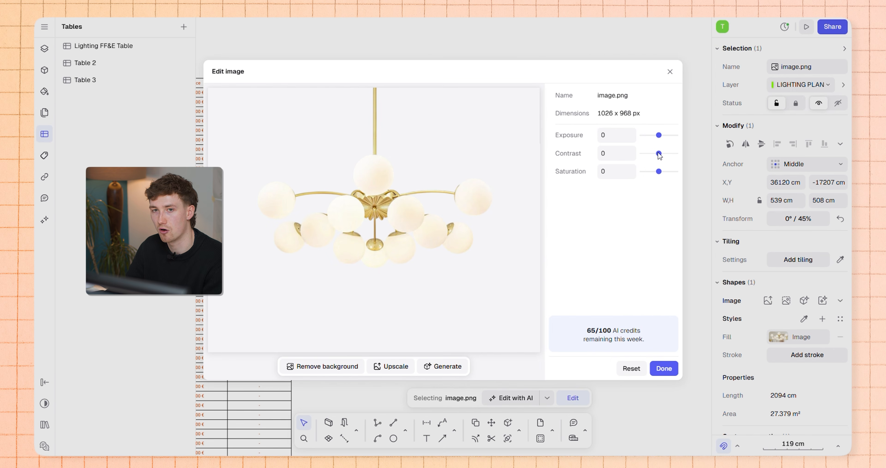
{"action": "left_click_drag", "start_coordinate": [659, 154], "coordinate": [660, 134]}
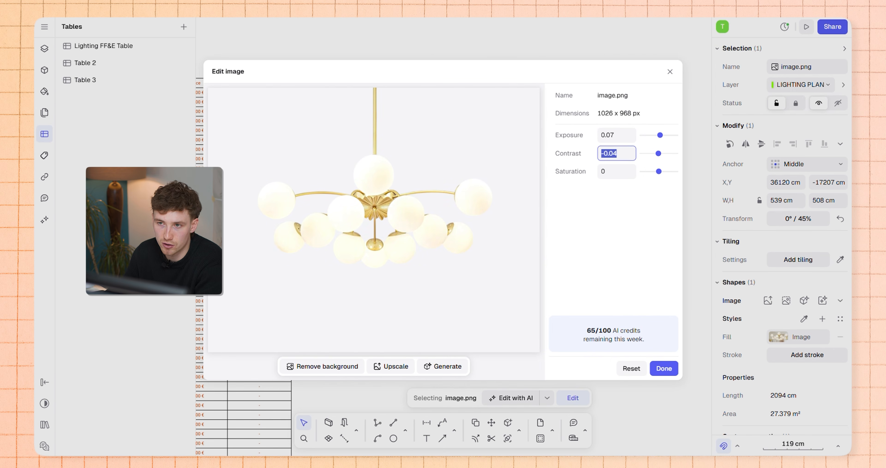
{"action": "left_click", "coordinate": [664, 368]}
{"action": "left_click", "coordinate": [621, 322]}
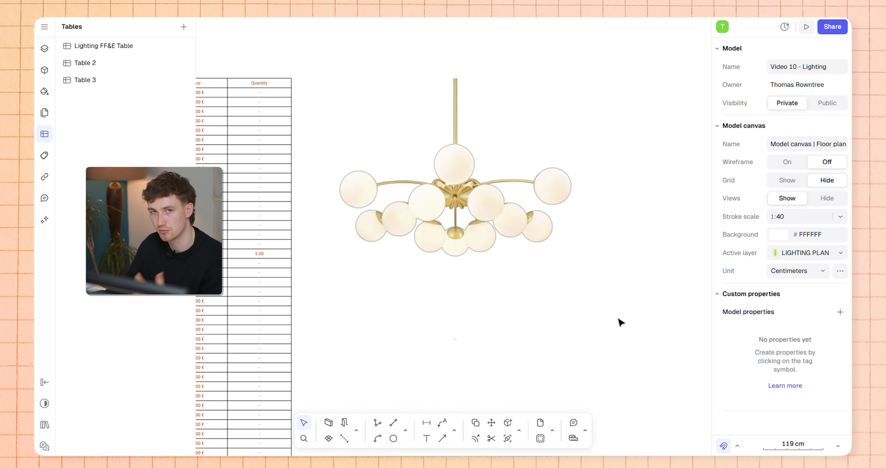
Place the black six-light branch chandelier image beside the first chandelier and remove its background
{"action": "scroll", "coordinate": [593, 224], "scroll_direction": "up", "scroll_amount": 1}
{"action": "scroll", "coordinate": [617, 241], "scroll_direction": "down", "scroll_amount": 2}
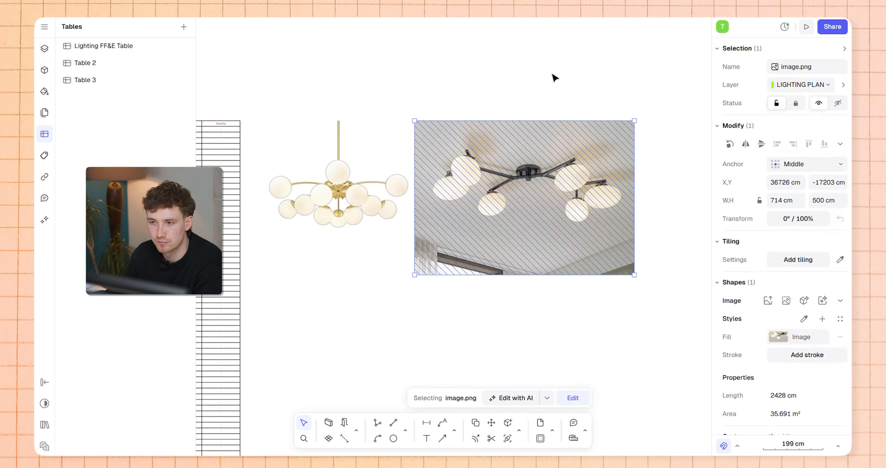
{"action": "left_click", "coordinate": [553, 76]}
{"action": "scroll", "coordinate": [561, 187], "scroll_direction": "up", "scroll_amount": 1}
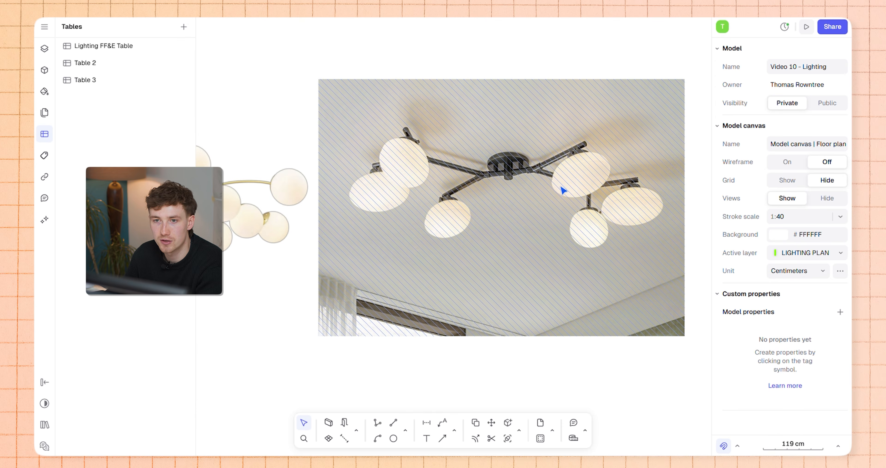
{"action": "left_click", "coordinate": [579, 200]}
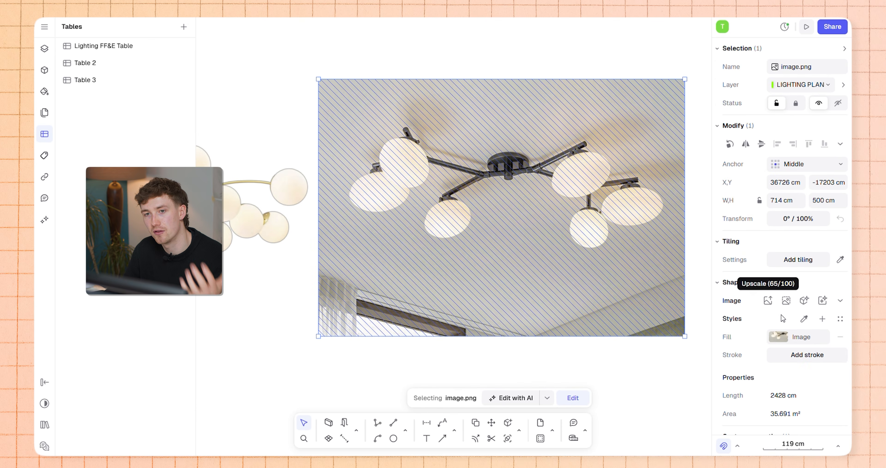
{"action": "left_click", "coordinate": [787, 301]}
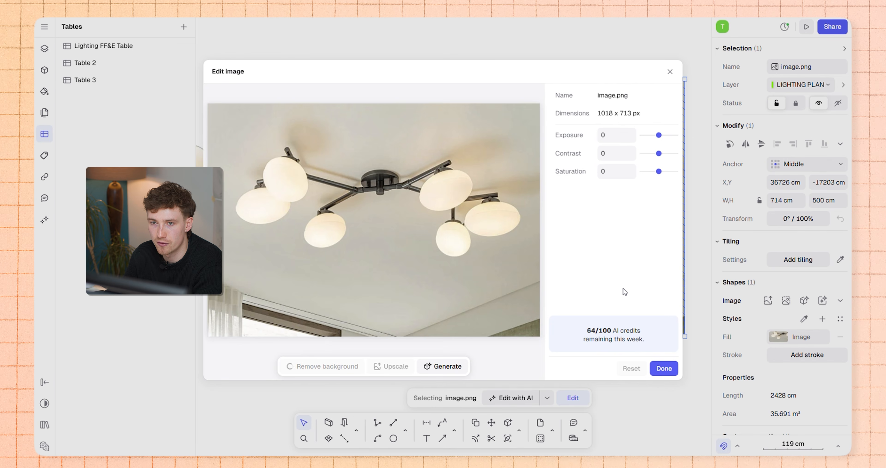
{"action": "left_click", "coordinate": [662, 367]}
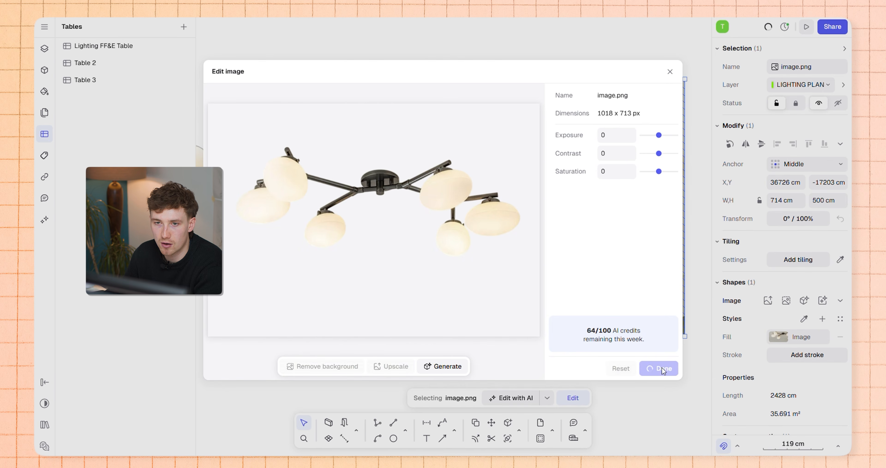
{"action": "left_click", "coordinate": [622, 360]}
{"action": "scroll", "coordinate": [474, 306], "scroll_direction": "down", "scroll_amount": 4}
{"action": "middle_click_drag", "start_coordinate": [623, 334], "coordinate": [634, 309]}
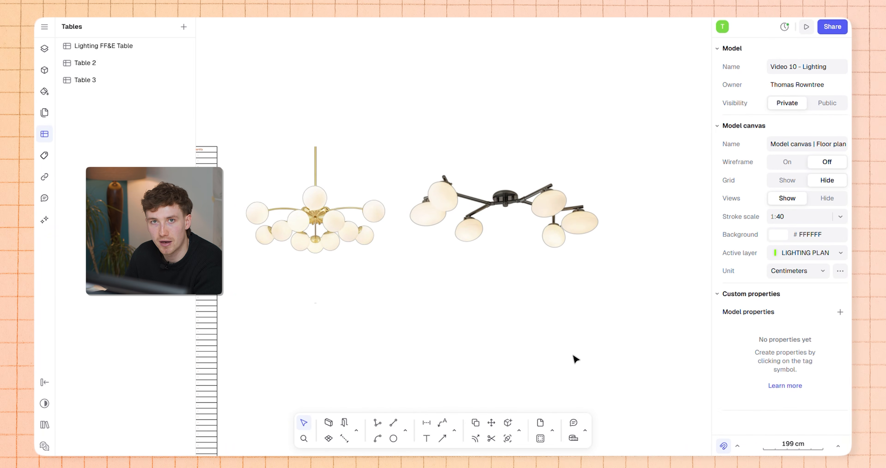
{"action": "left_click", "coordinate": [839, 324]}
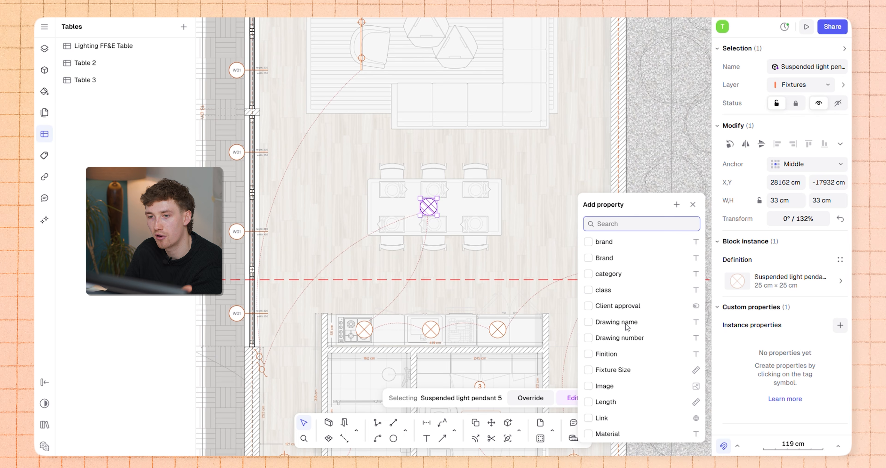
{"action": "scroll", "coordinate": [615, 320], "scroll_direction": "down", "scroll_amount": 5}
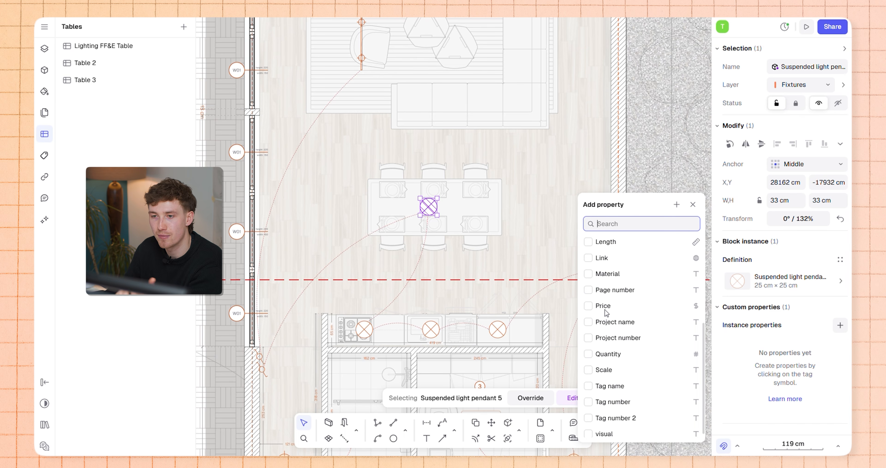
{"action": "scroll", "coordinate": [611, 330], "scroll_direction": "up", "scroll_amount": 5}
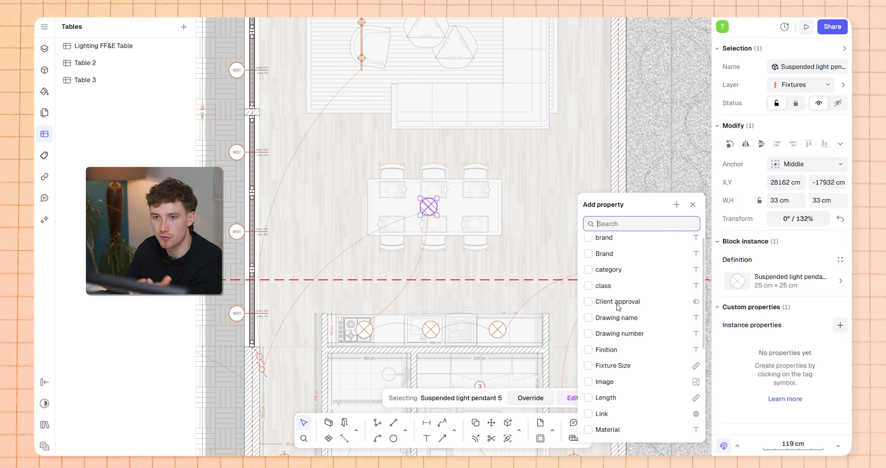
{"action": "left_click", "coordinate": [677, 204]}
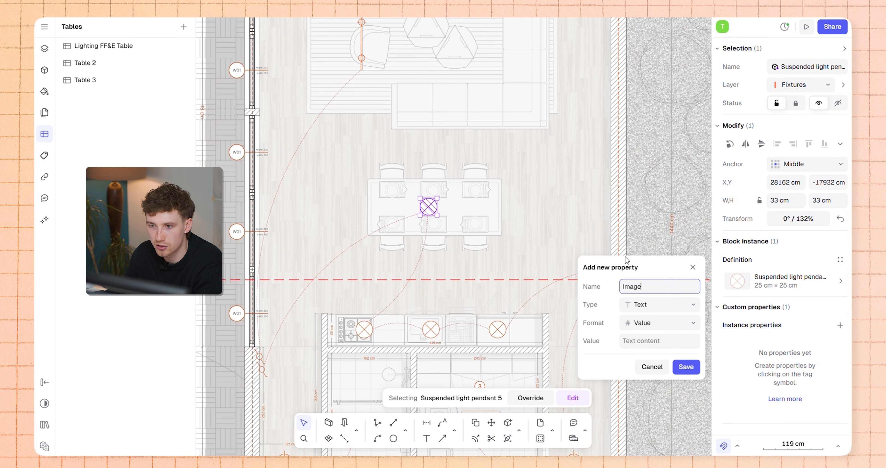
{"action": "left_click", "coordinate": [685, 304]}
{"action": "left_click", "coordinate": [656, 239]}
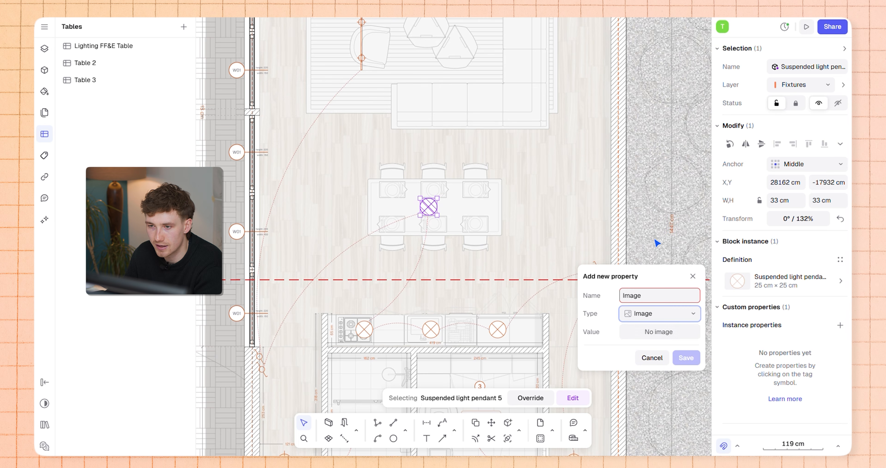
{"action": "left_click", "coordinate": [658, 331]}
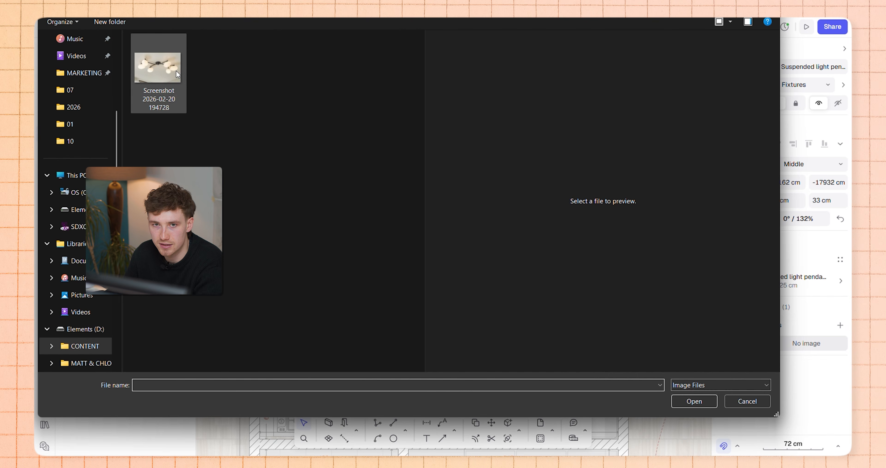
{"action": "left_click", "coordinate": [158, 68]}
{"action": "left_click", "coordinate": [692, 400]}
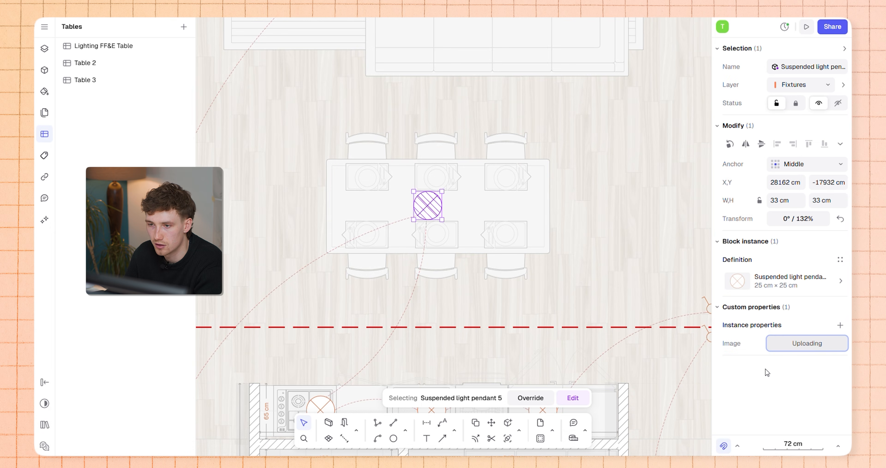
Add the existing Link property to the suspended light pendant over the dining table
{"action": "left_click", "coordinate": [840, 326]}
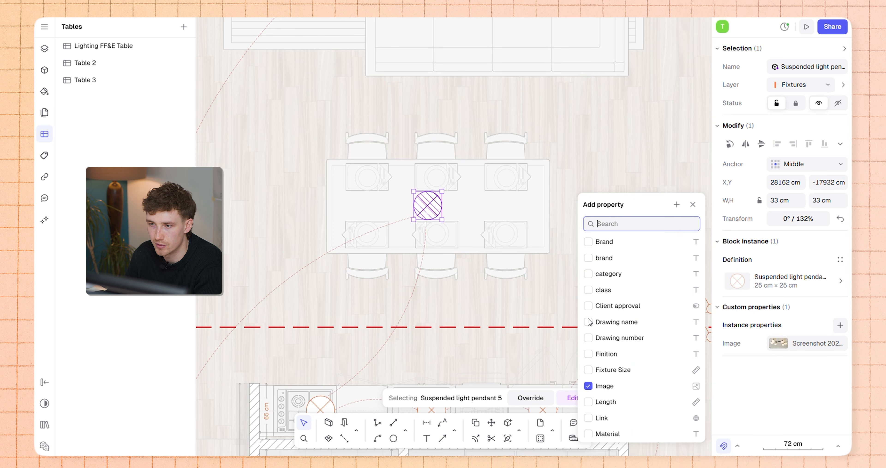
{"action": "scroll", "coordinate": [599, 282], "scroll_direction": "down", "scroll_amount": 5}
{"action": "left_click", "coordinate": [588, 257]}
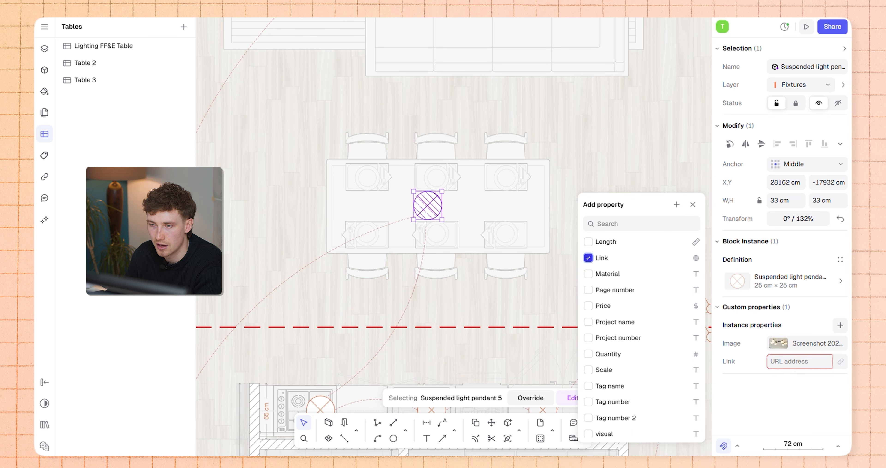
Copy the web address of the 6-Light Branch Frosted Glass Egg Semi Flush Chandelier page and paste it as the pendant's Link value
{"action": "key", "text": "ctrl+Tab"}
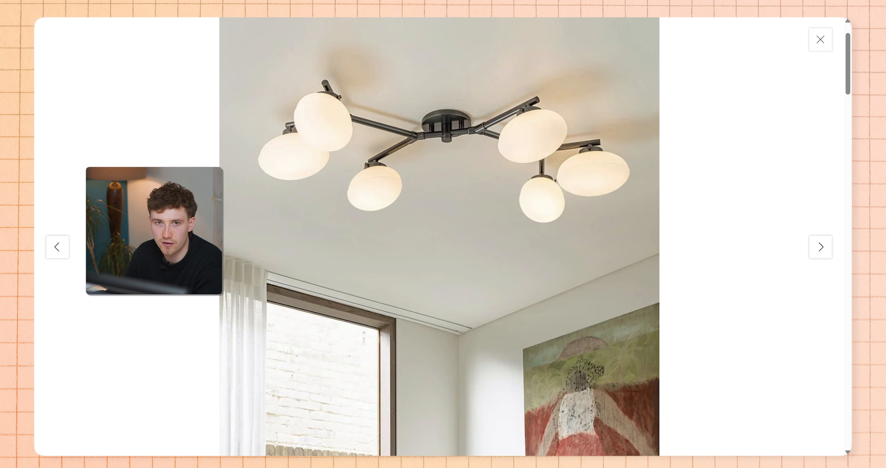
{"action": "key", "text": "Escape"}
{"action": "scroll", "coordinate": [144, 223], "scroll_direction": "up", "scroll_amount": 10}
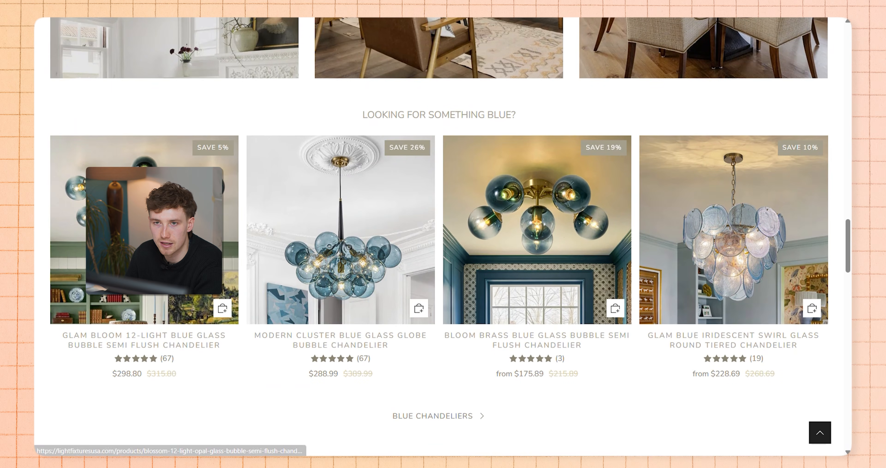
{"action": "scroll", "coordinate": [340, 227], "scroll_direction": "up", "scroll_amount": 15}
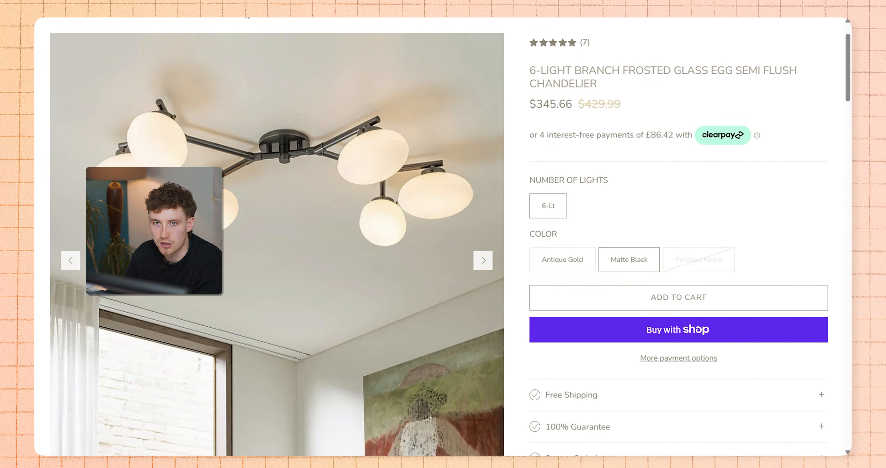
{"action": "left_click", "coordinate": [251, 9]}
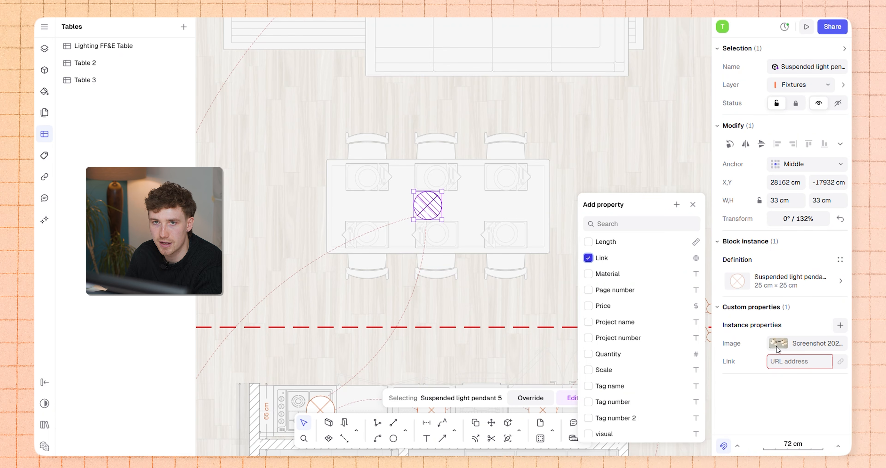
{"action": "left_click", "coordinate": [771, 361]}
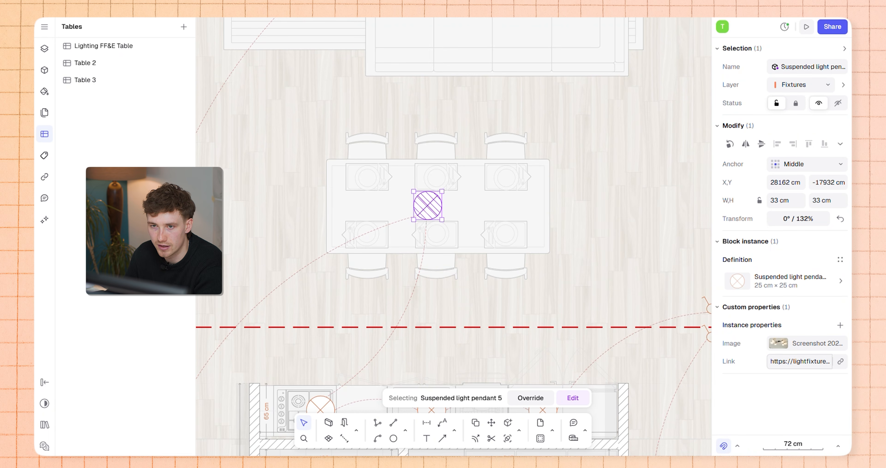
{"action": "scroll", "coordinate": [396, 232], "scroll_direction": "down", "scroll_amount": 10}
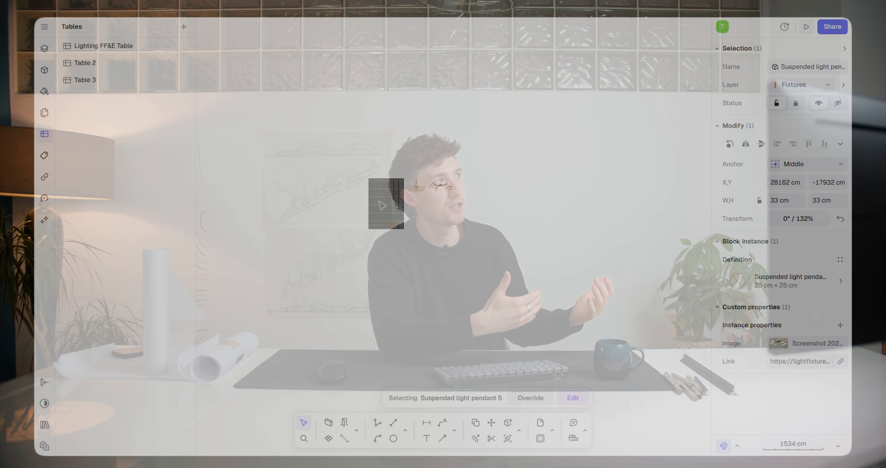
Select the black branch chandelier image beside the gold chandelier to inspect its cut-out and fill settings
{"action": "scroll", "coordinate": [375, 180], "scroll_direction": "up", "scroll_amount": 5}
{"action": "middle_click_drag", "start_coordinate": [375, 181], "coordinate": [444, 192]}
{"action": "left_click", "coordinate": [492, 197]}
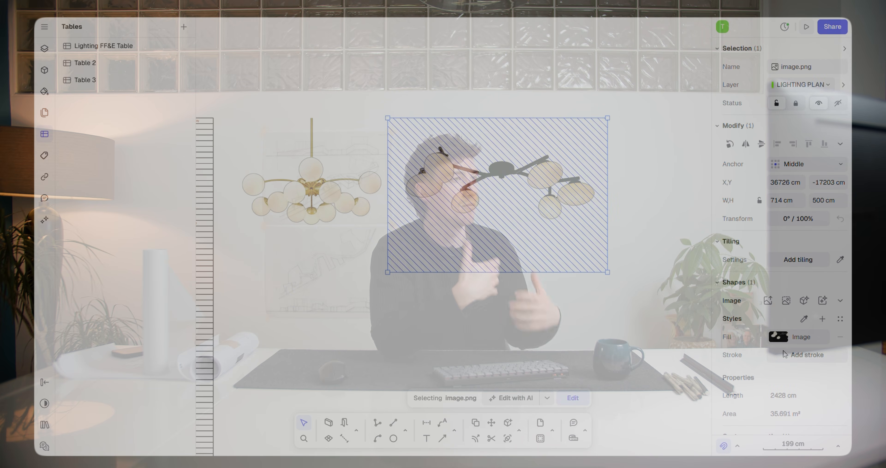
{"action": "scroll", "coordinate": [813, 368], "scroll_direction": "down", "scroll_amount": 5}
{"action": "left_click", "coordinate": [832, 318]}
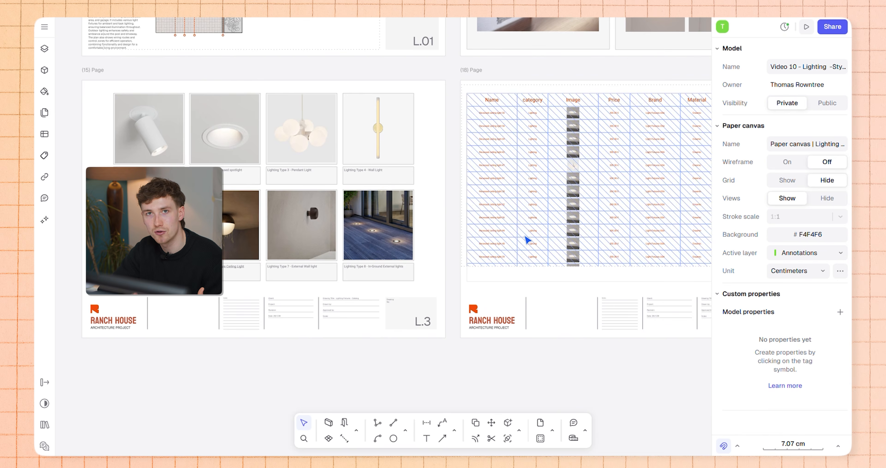
Examine the lighting schedule table on page L.4, looking closely at its Brand, Material and Link columns
{"action": "scroll", "coordinate": [528, 240], "scroll_direction": "right", "scroll_amount": 5}
{"action": "scroll", "coordinate": [522, 213], "scroll_direction": "up", "scroll_amount": 3}
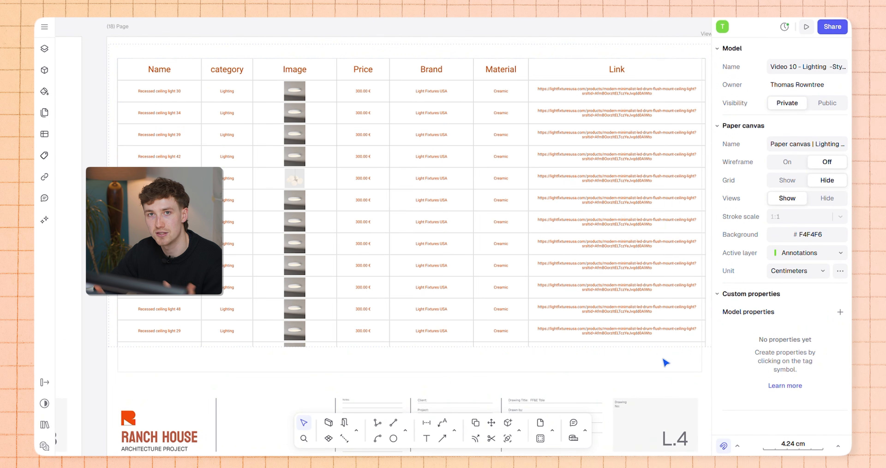
{"action": "double_click", "coordinate": [607, 90]}
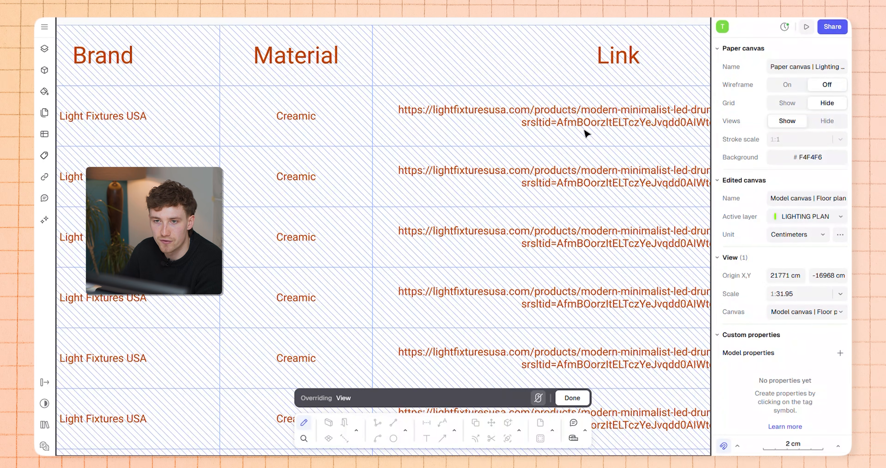
{"action": "key", "text": "Escape"}
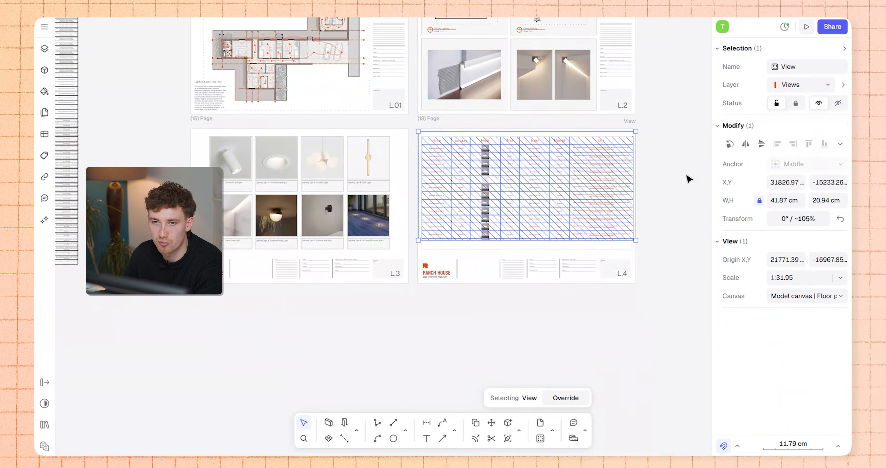
{"action": "key", "text": "Escape"}
Review the lighting pack pages, comparing the fixture image sheet L.3 with the schedule sheet L.4
{"action": "scroll", "coordinate": [245, 171], "scroll_direction": "up", "scroll_amount": 5, "text": "ctrl"}
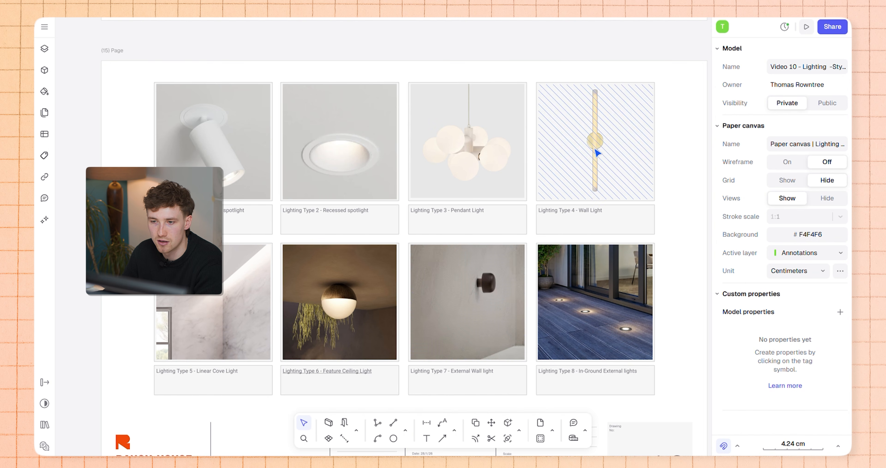
{"action": "scroll", "coordinate": [228, 241], "scroll_direction": "down", "scroll_amount": 2}
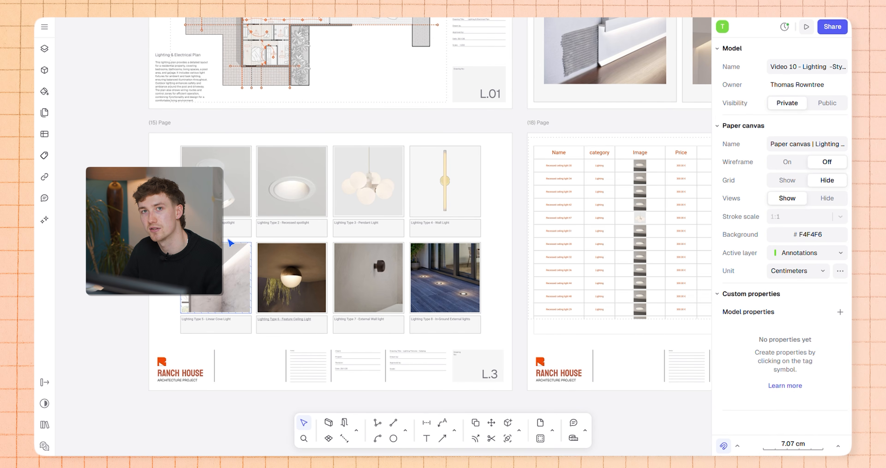
{"action": "middle_click_drag", "start_coordinate": [625, 240], "coordinate": [311, 227]}
{"action": "scroll", "coordinate": [399, 215], "scroll_direction": "up", "scroll_amount": 2}
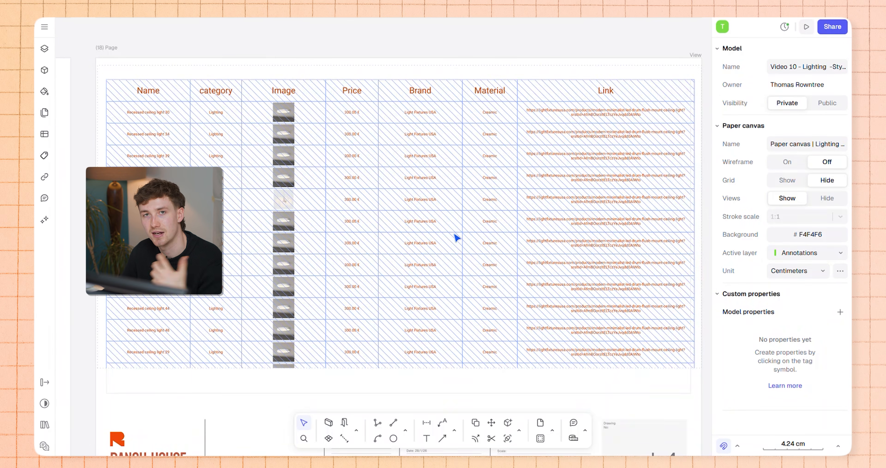
{"action": "scroll", "coordinate": [534, 291], "scroll_direction": "down", "scroll_amount": 4}
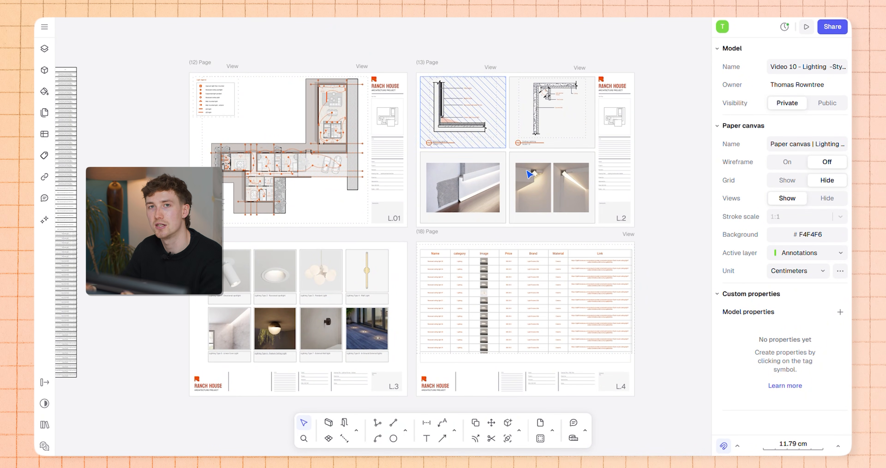
{"action": "scroll", "coordinate": [204, 410], "scroll_direction": "up", "scroll_amount": 2}
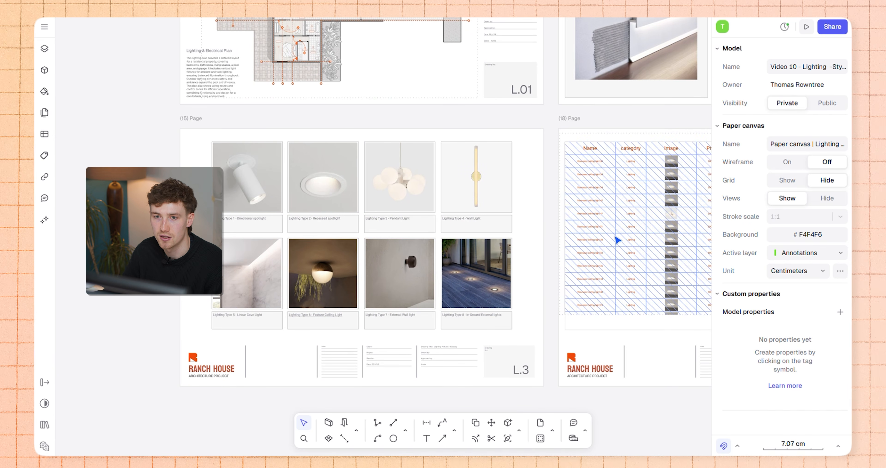
{"action": "middle_click_drag", "start_coordinate": [620, 241], "coordinate": [287, 229]}
{"action": "middle_click_drag", "start_coordinate": [641, 332], "coordinate": [684, 326]}
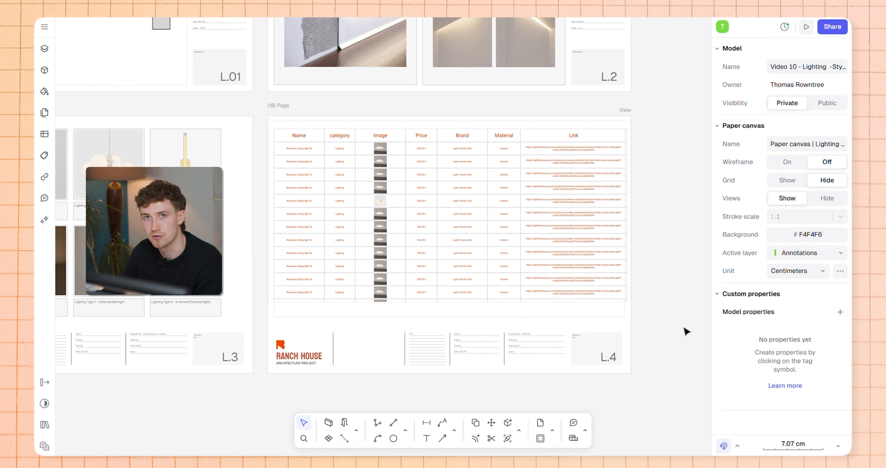
{"action": "scroll", "coordinate": [684, 327], "scroll_direction": "down", "scroll_amount": 2}
{"action": "middle_click_drag", "start_coordinate": [663, 224], "coordinate": [661, 242]}
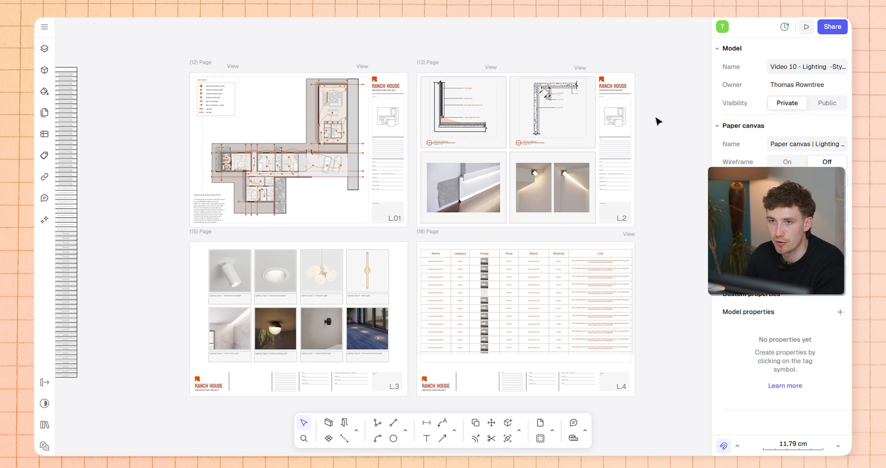
Look through the model's sharing options for libraries, template, presentation and access
{"action": "left_click", "coordinate": [833, 28]}
{"action": "left_click", "coordinate": [386, 72]}
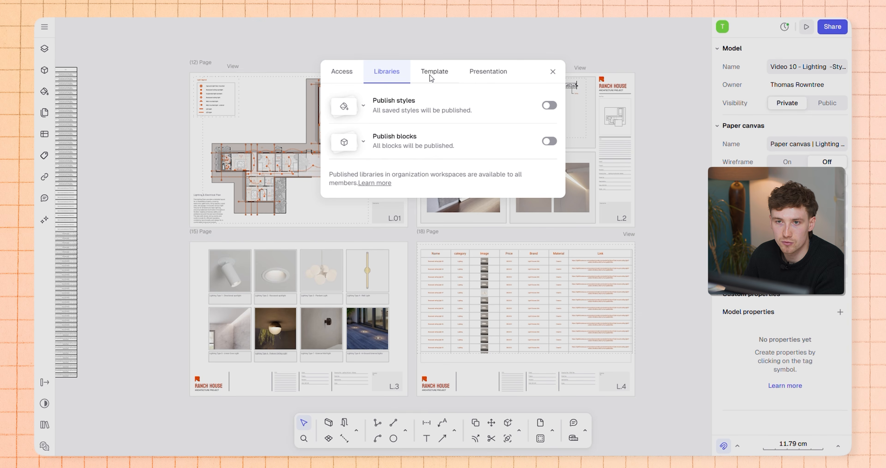
{"action": "left_click", "coordinate": [447, 79]}
{"action": "left_click", "coordinate": [491, 79]}
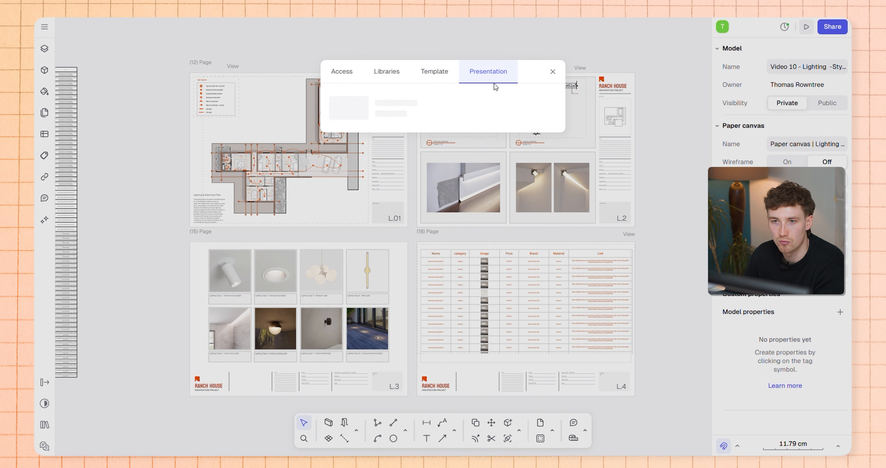
{"action": "left_click", "coordinate": [347, 74]}
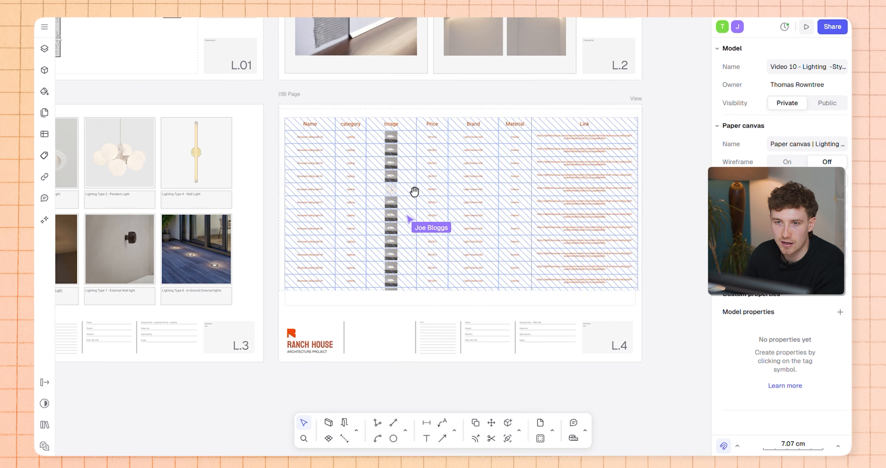
Post the comment "Interesting detail!" on the LED light rail in the Ceiling Lighting detail and add an emoji reaction to it
{"action": "scroll", "coordinate": [415, 191], "scroll_direction": "up", "scroll_amount": 5}
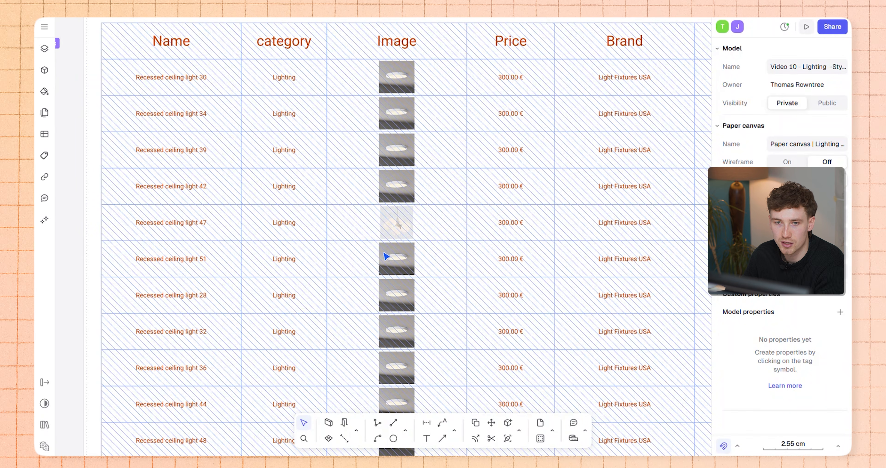
{"action": "scroll", "coordinate": [386, 257], "scroll_direction": "down", "scroll_amount": 5}
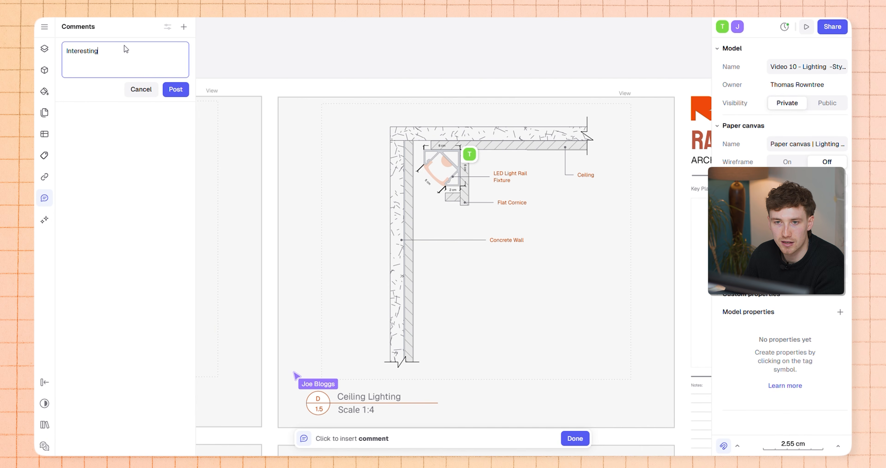
{"action": "left_click", "coordinate": [184, 92]}
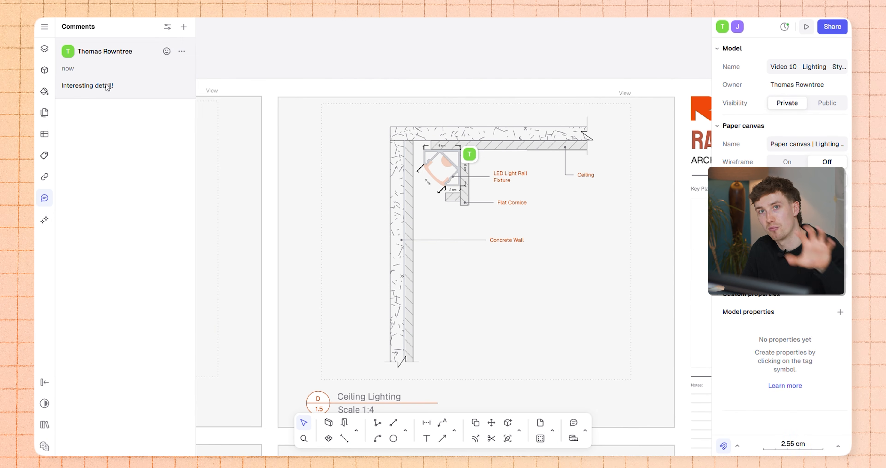
{"action": "left_click", "coordinate": [166, 51]}
{"action": "left_click", "coordinate": [175, 135]}
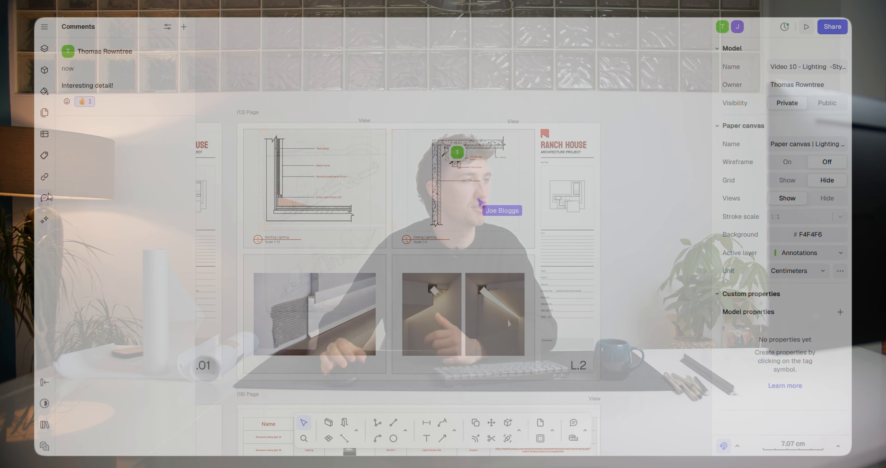
{"action": "left_click", "coordinate": [48, 198]}
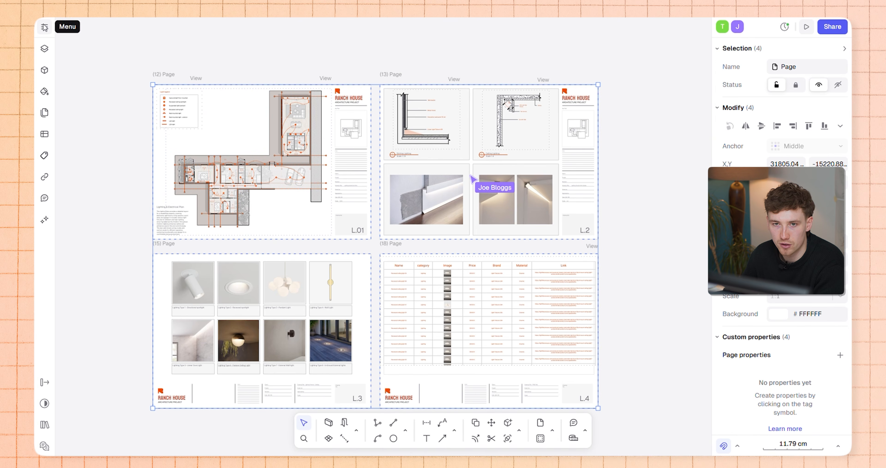
Set up a PDF export of the model's pages at High (300dpi) image quality, with a page range starting at 12
{"action": "left_click", "coordinate": [45, 27]}
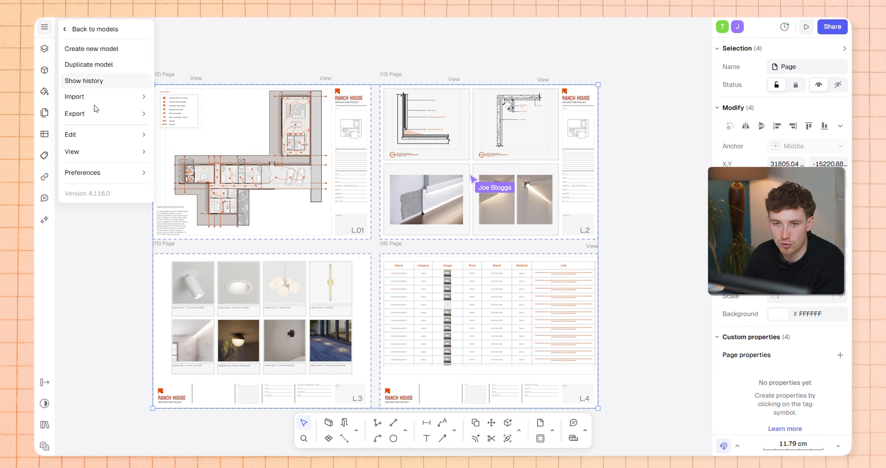
{"action": "left_click", "coordinate": [94, 116]}
{"action": "left_click", "coordinate": [187, 131]}
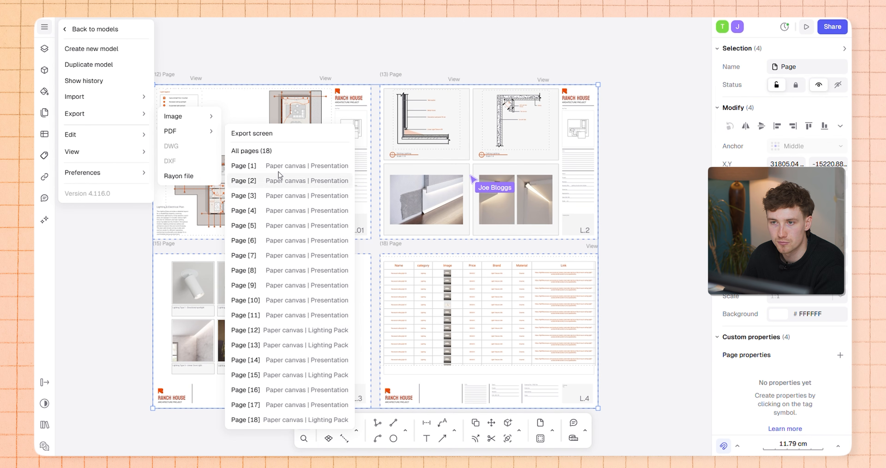
{"action": "left_click", "coordinate": [256, 150]}
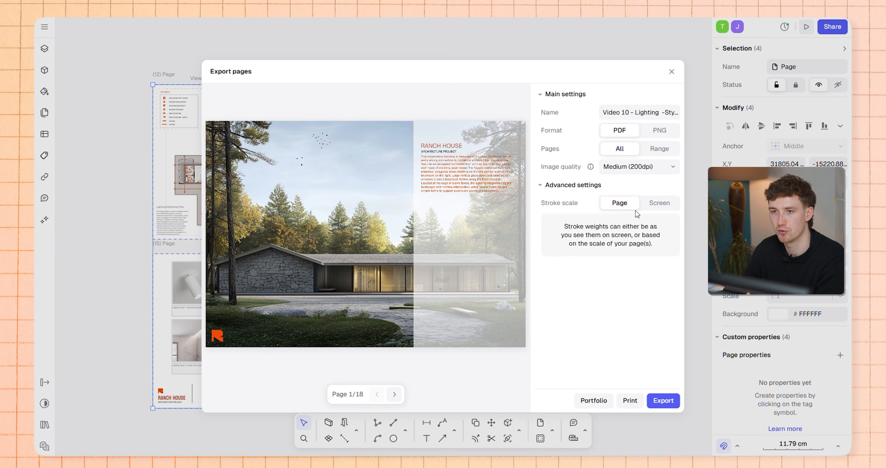
{"action": "left_click", "coordinate": [395, 394]}
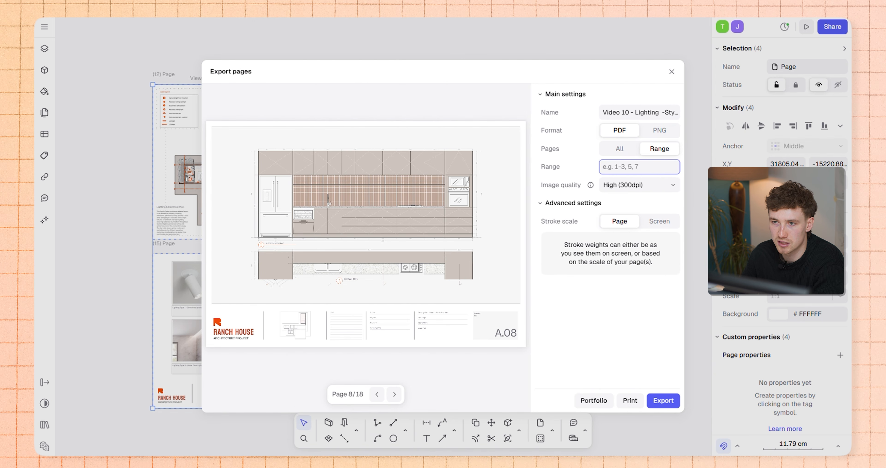
{"action": "type", "text": "12"}
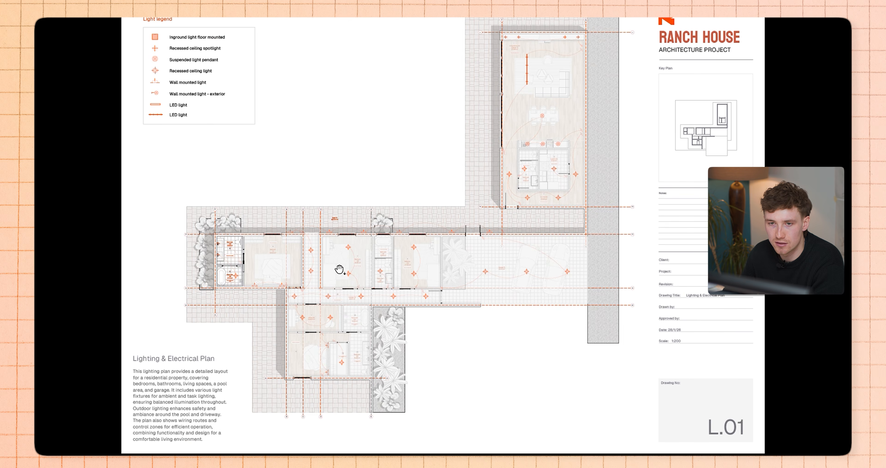
Examine the Lighting & Electrical Plan page of the exported PDF up close, around the bedrooms, corridor and garage
{"action": "scroll", "coordinate": [340, 277], "scroll_direction": "up", "scroll_amount": 8, "text": "ctrl"}
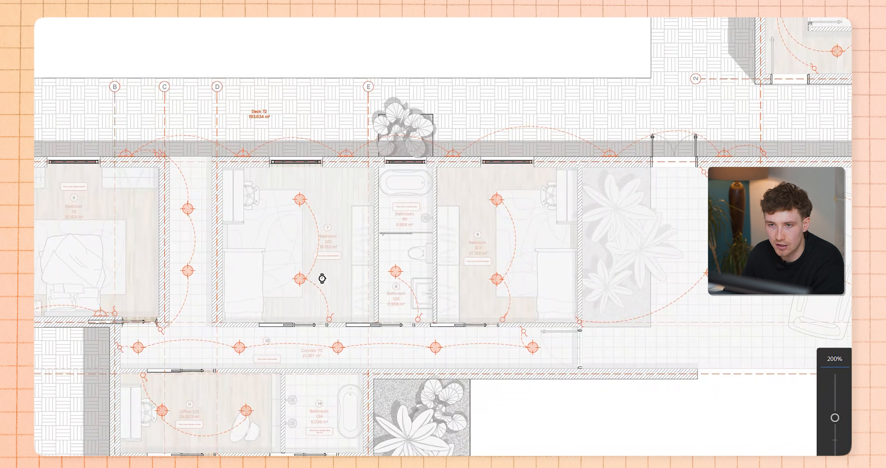
{"action": "left_click_drag", "start_coordinate": [322, 278], "coordinate": [194, 256]}
{"action": "mouse_move", "coordinate": [671, 169]}
{"action": "left_mouse_down"}
{"action": "mouse_move", "coordinate": [346, 298]}
{"action": "mouse_move", "coordinate": [343, 321]}
{"action": "mouse_move", "coordinate": [359, 344]}
{"action": "mouse_move", "coordinate": [397, 361]}
{"action": "left_mouse_up"}
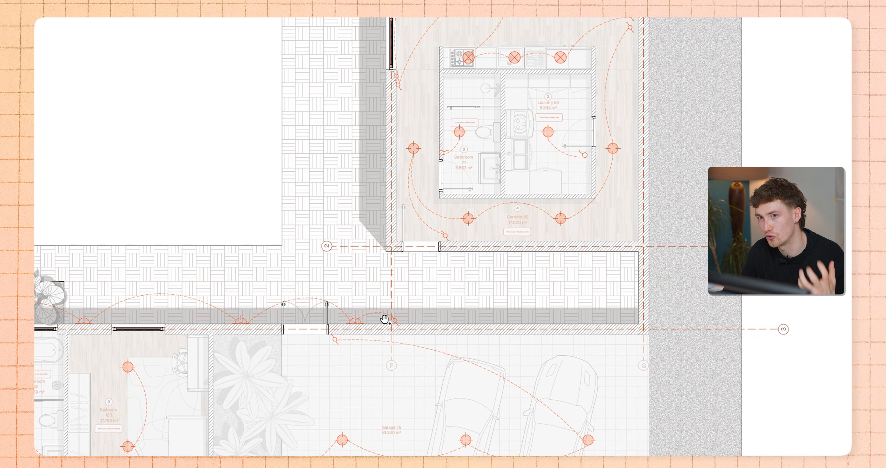